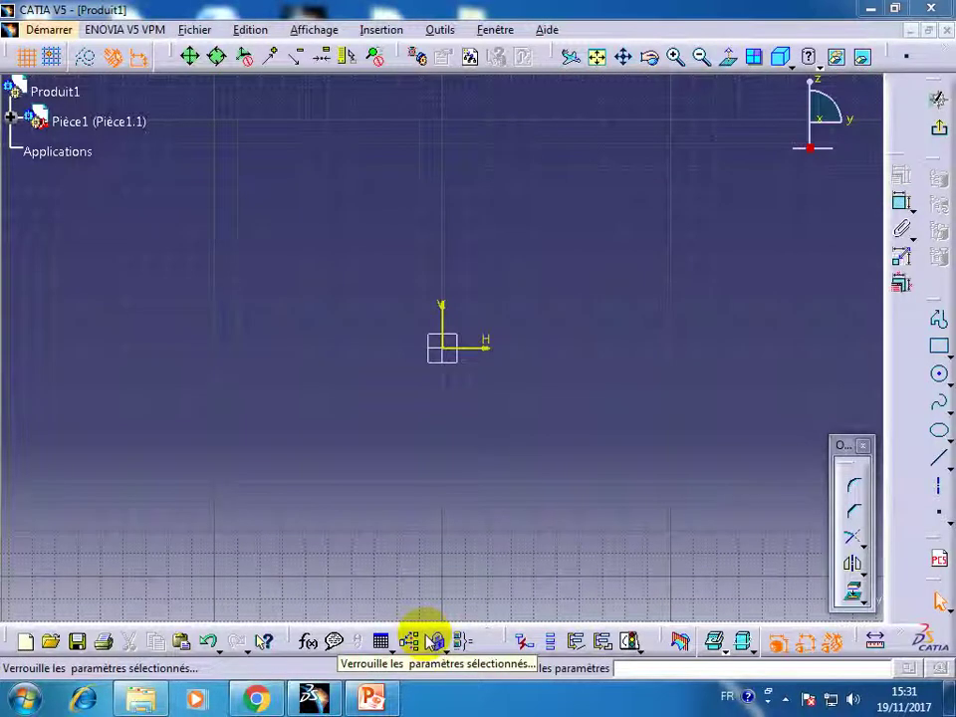
- Show the Part Design Exercise 124 slide full screen in PowerPoint, then go back to CATIA
left_click(374, 700)
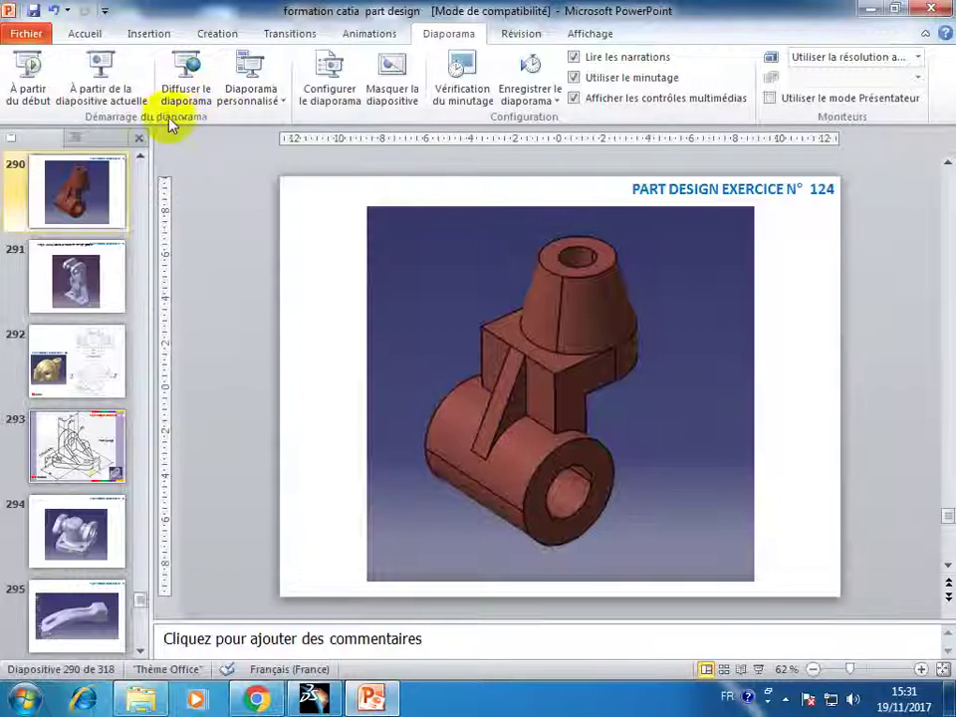
left_click(131, 104)
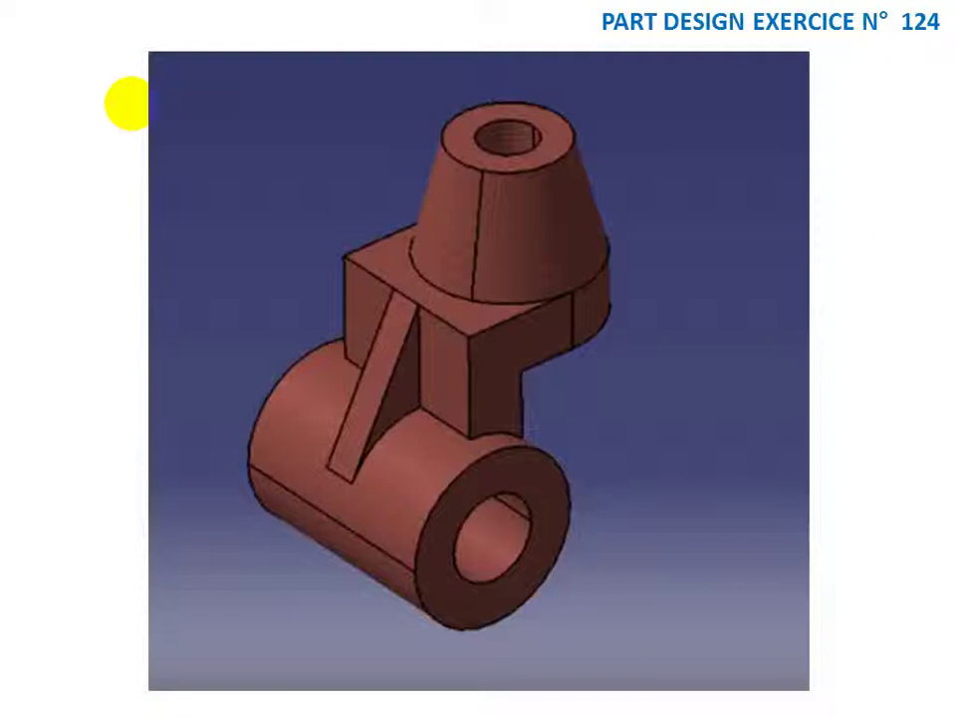
key("Escape")
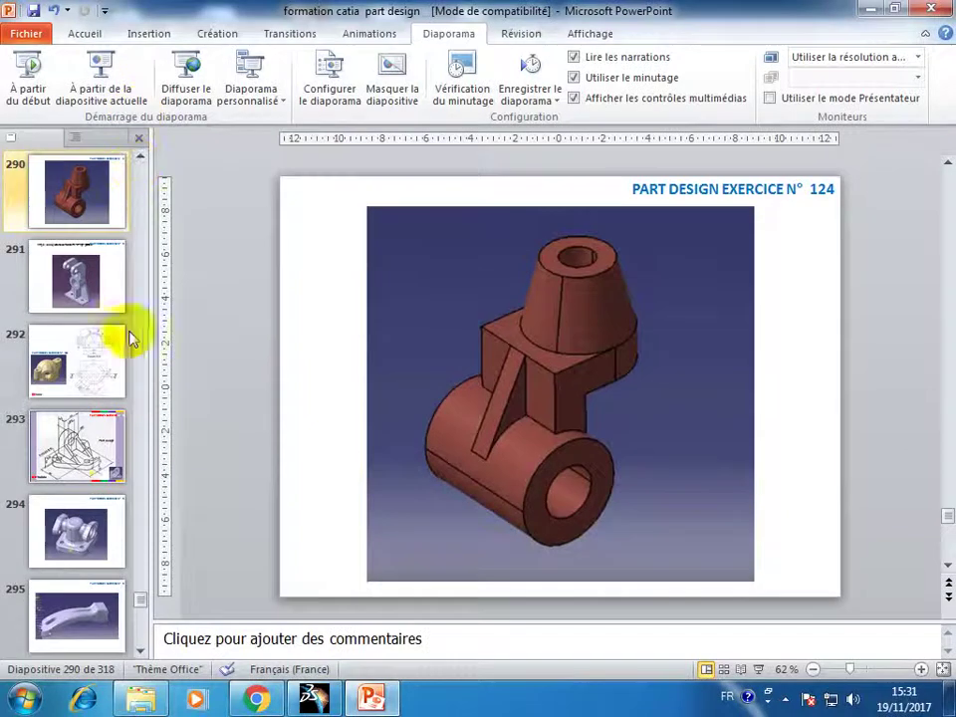
left_click(314, 700)
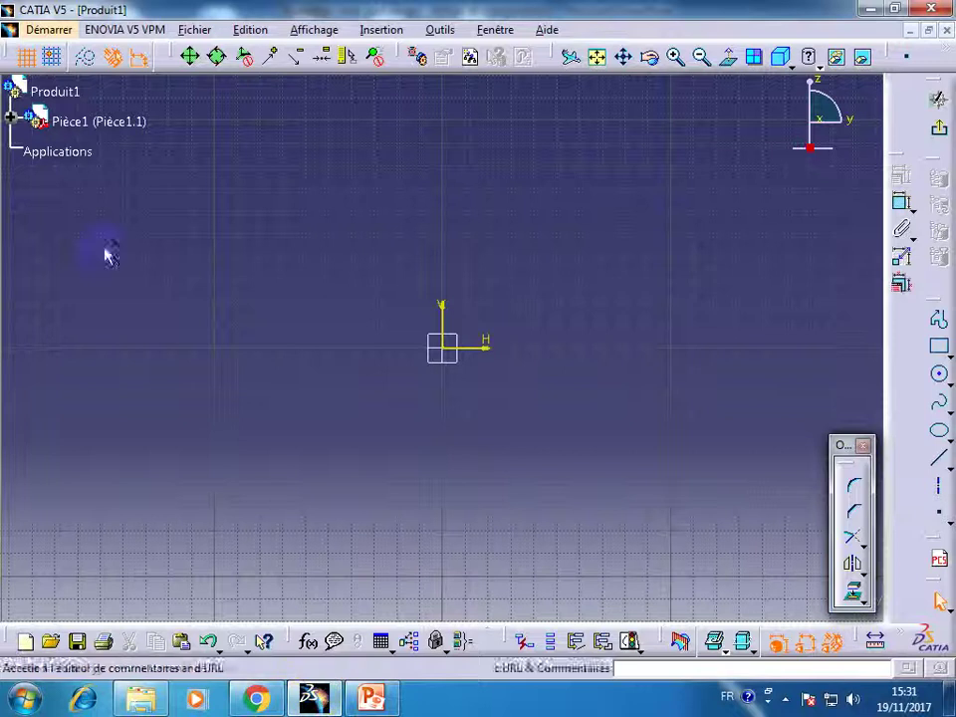
- Close the Produit1 document without saving changes
left_click(11, 121)
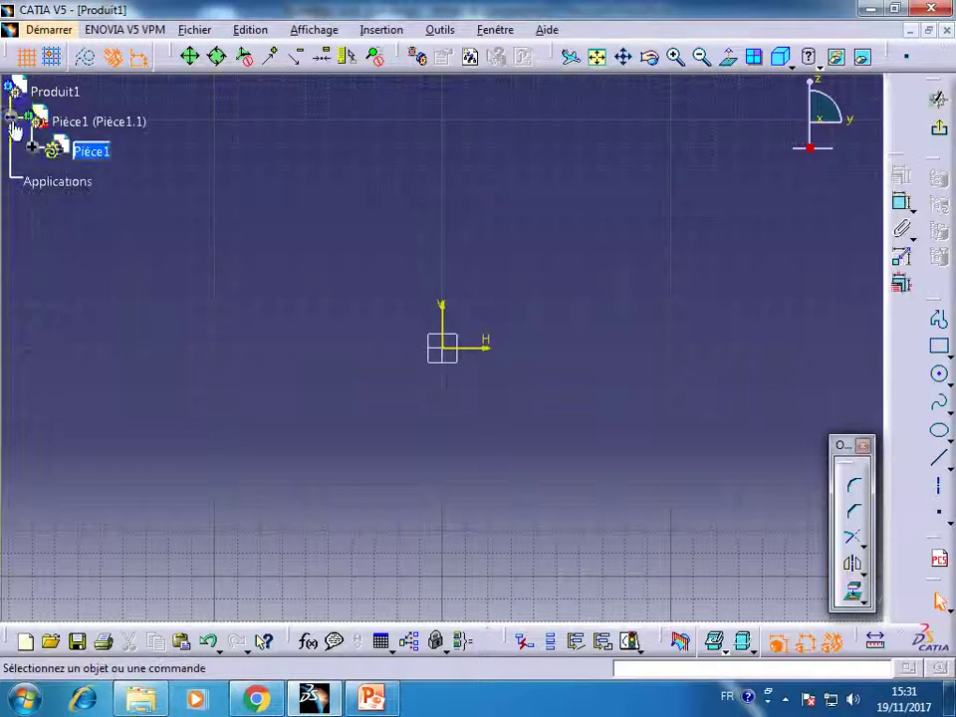
left_click(946, 30)
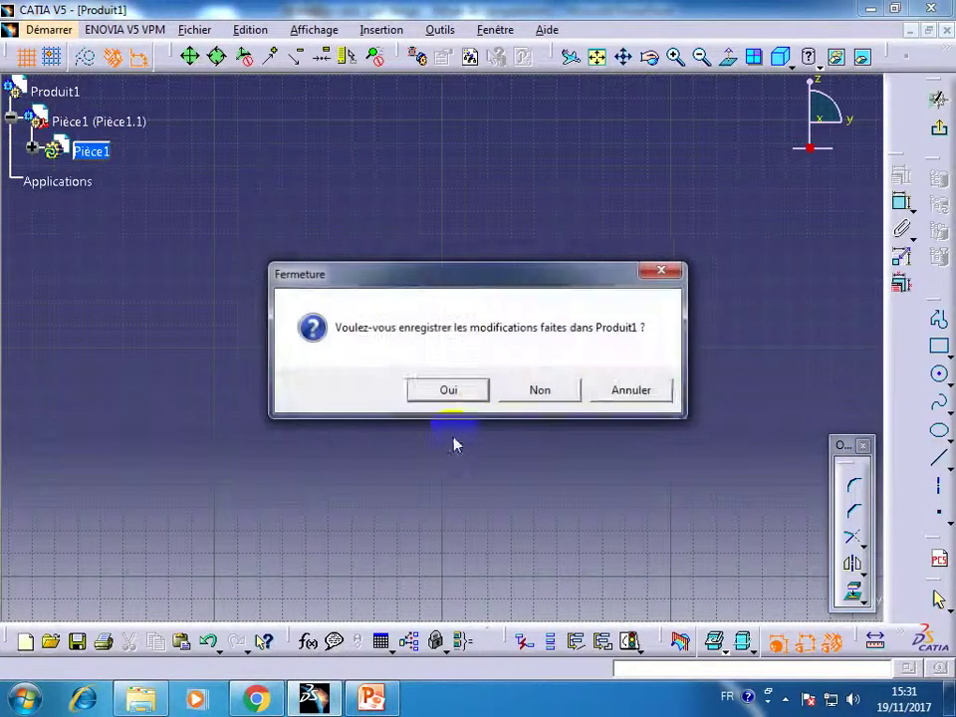
left_click(555, 389)
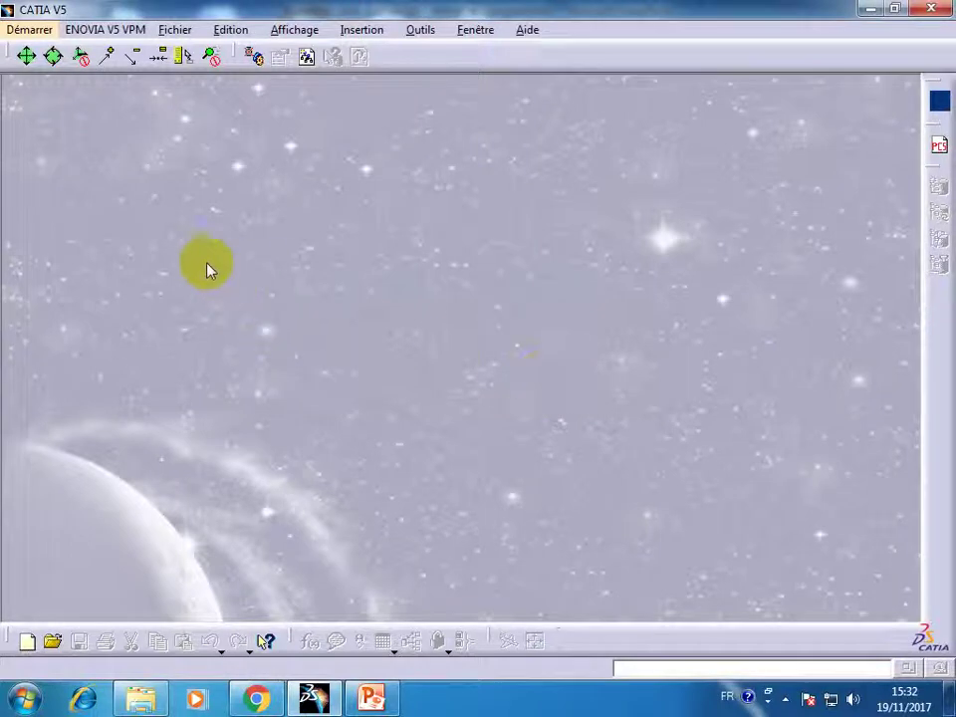
- Create a new Part Design part named Part1 and select Plan xy
left_click(28, 29)
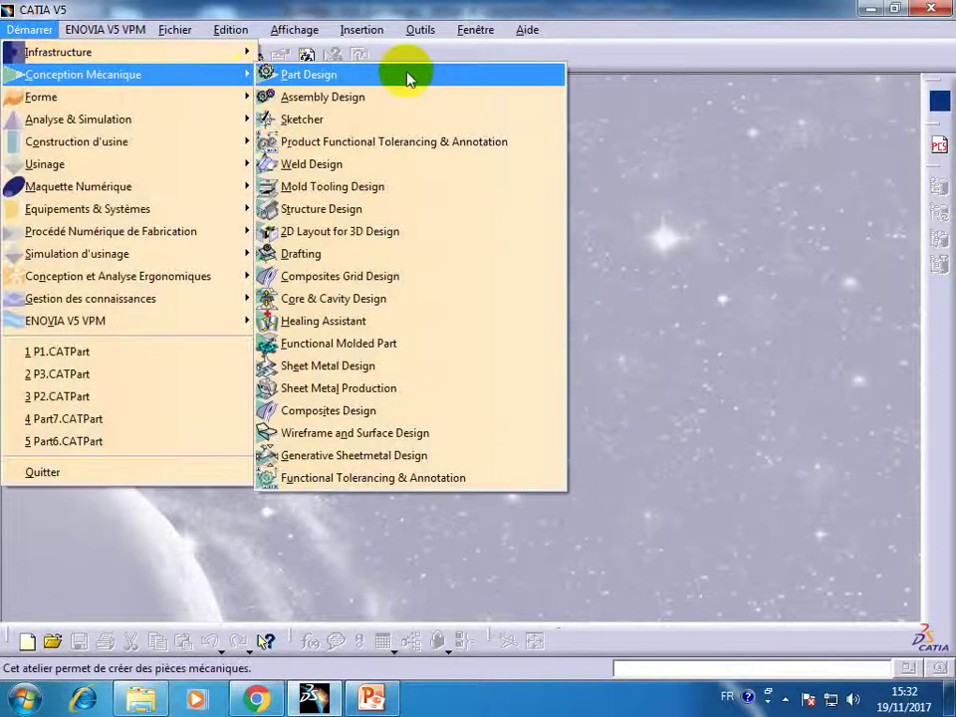
left_click(403, 73)
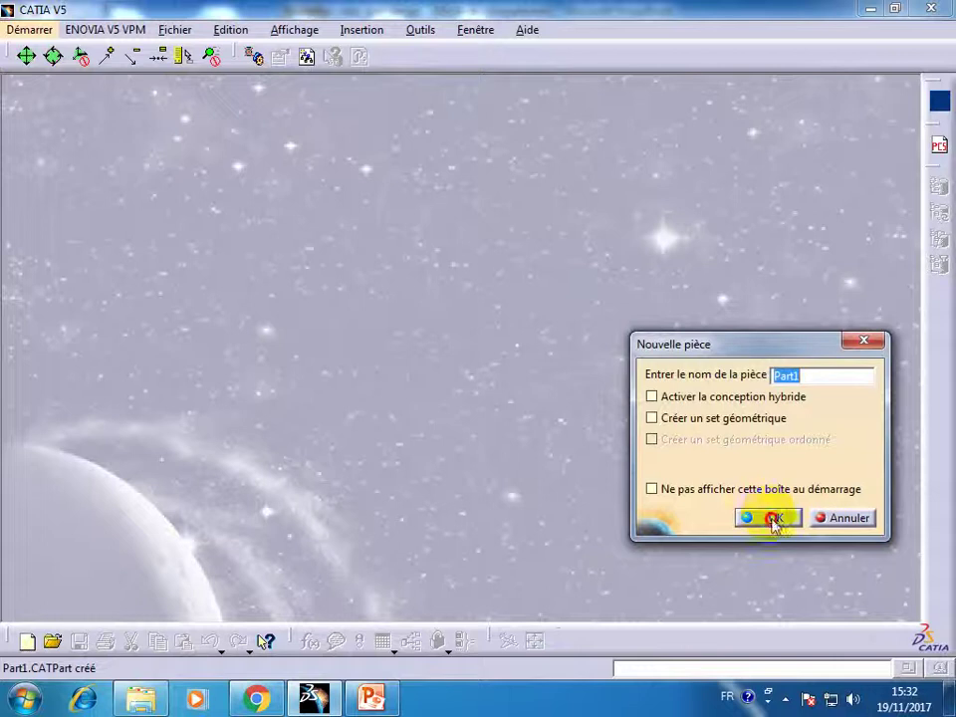
left_click(773, 519)
left_click(70, 158)
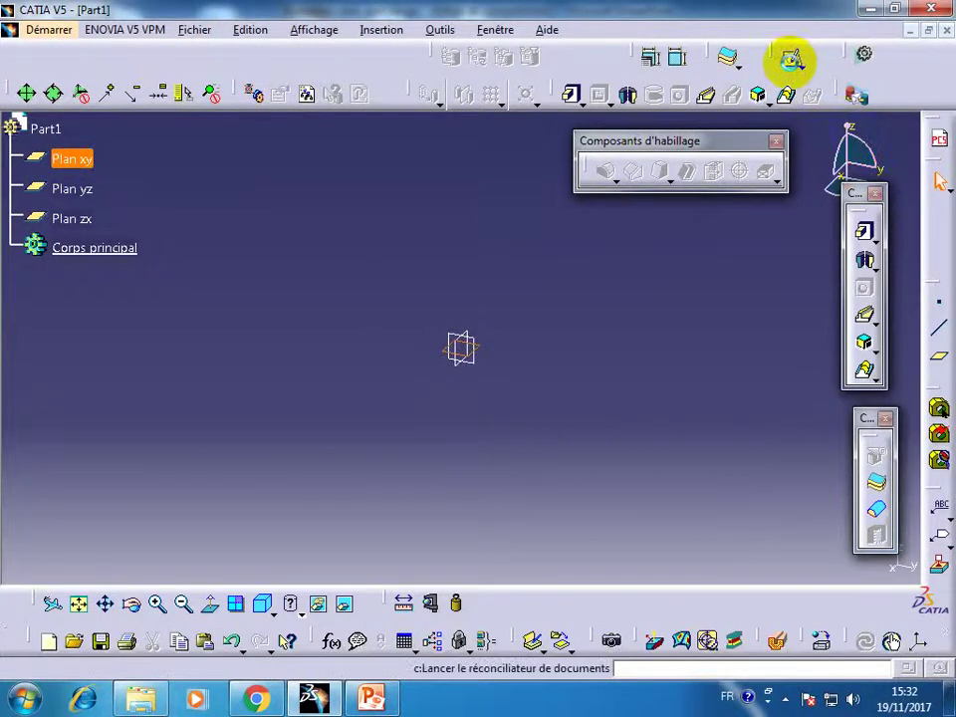
- Sketch a centred rectangle on the xy plane
left_click(789, 57)
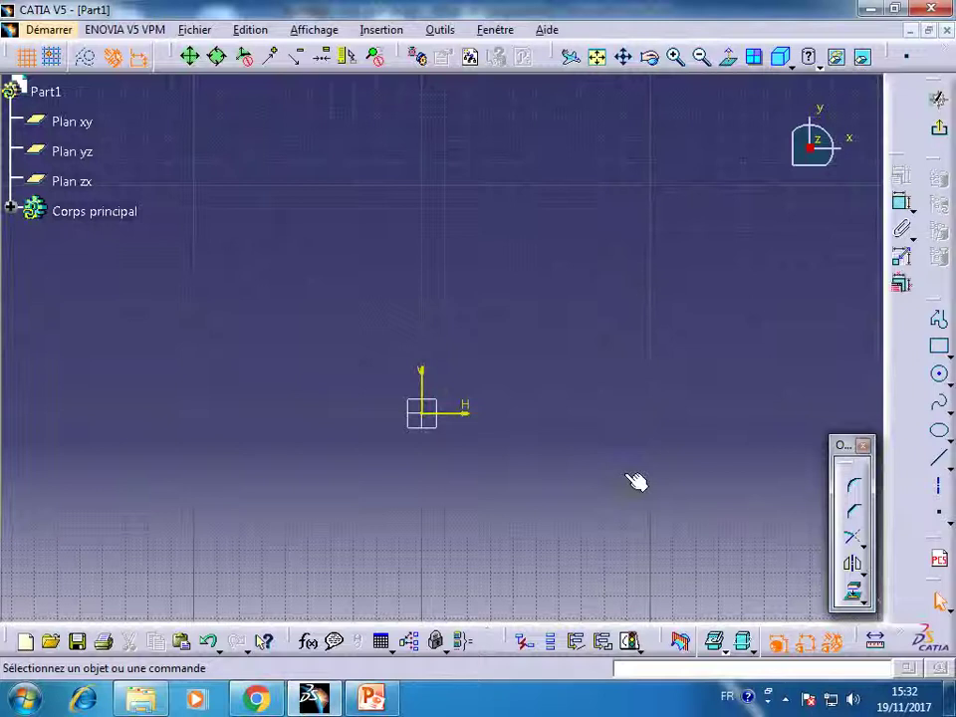
left_click(941, 343)
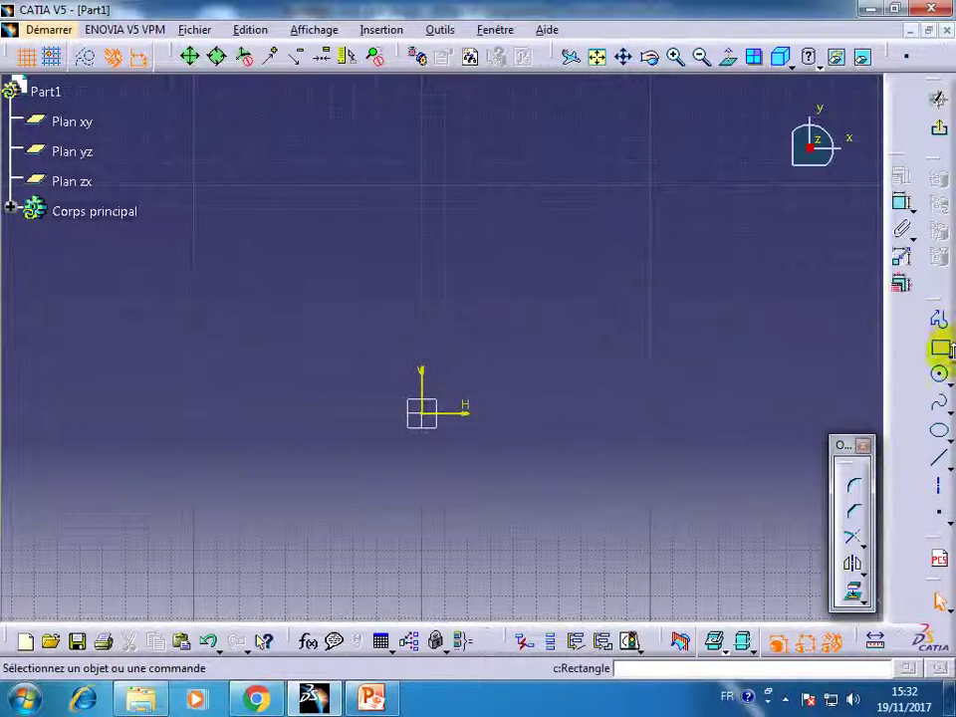
left_click(948, 350)
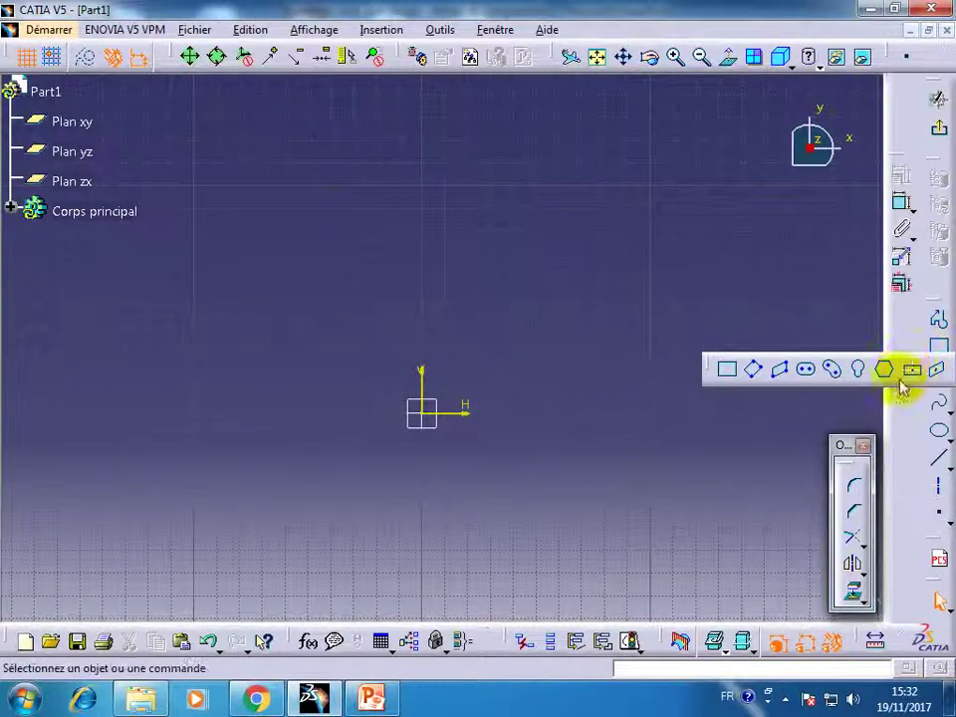
left_click(902, 377)
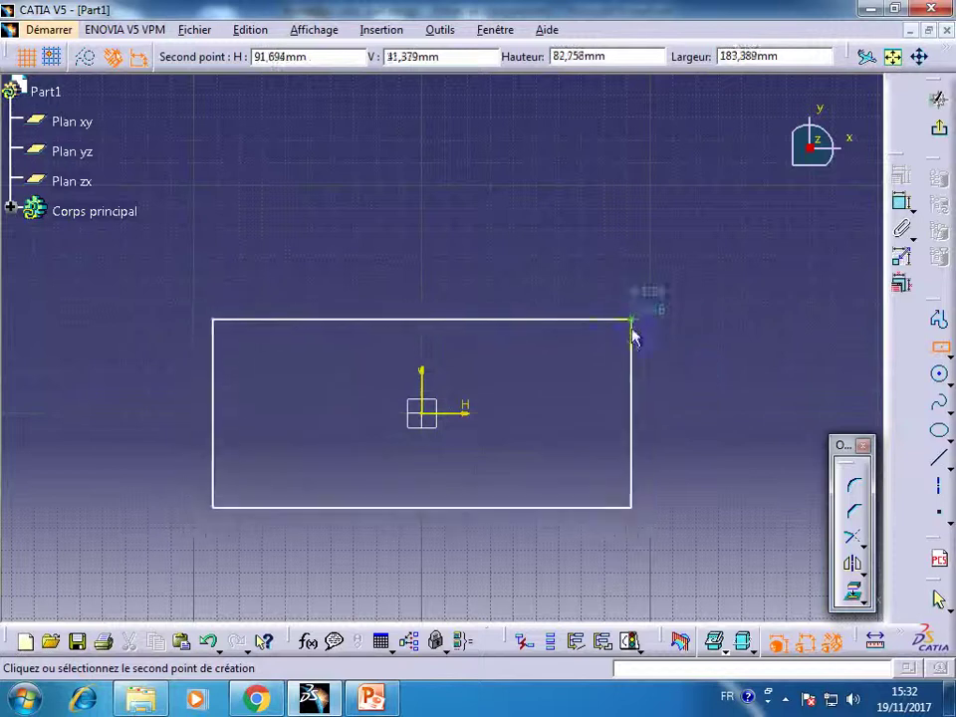
left_click(587, 312)
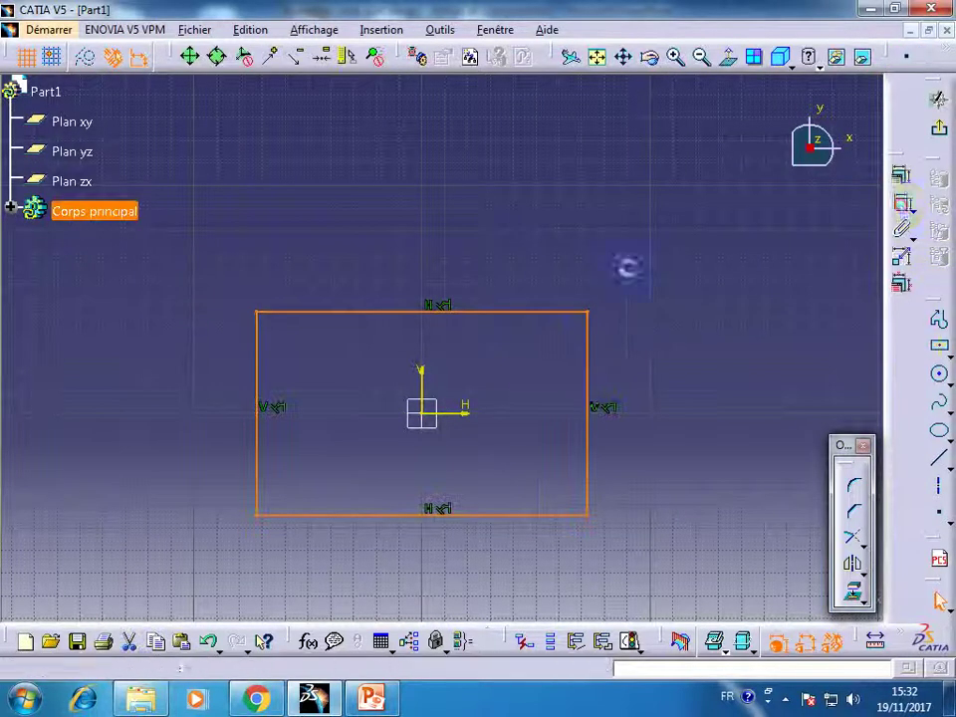
- Dimension the rectangle 60 wide and 30 high, then exit the sketch
left_click(469, 311)
double_click(469, 264)
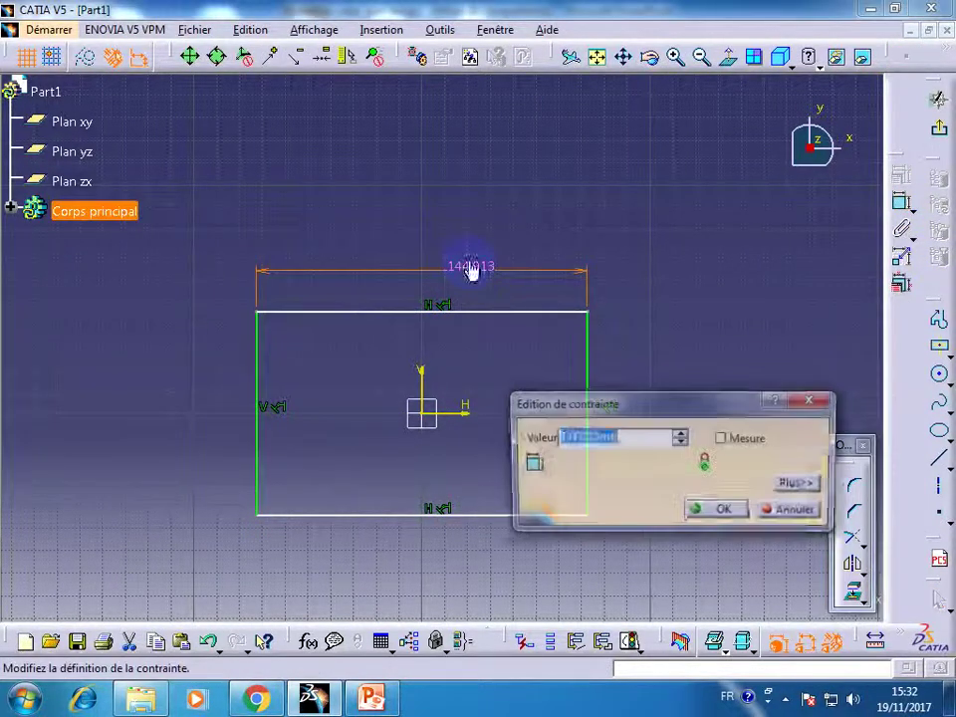
key("Return")
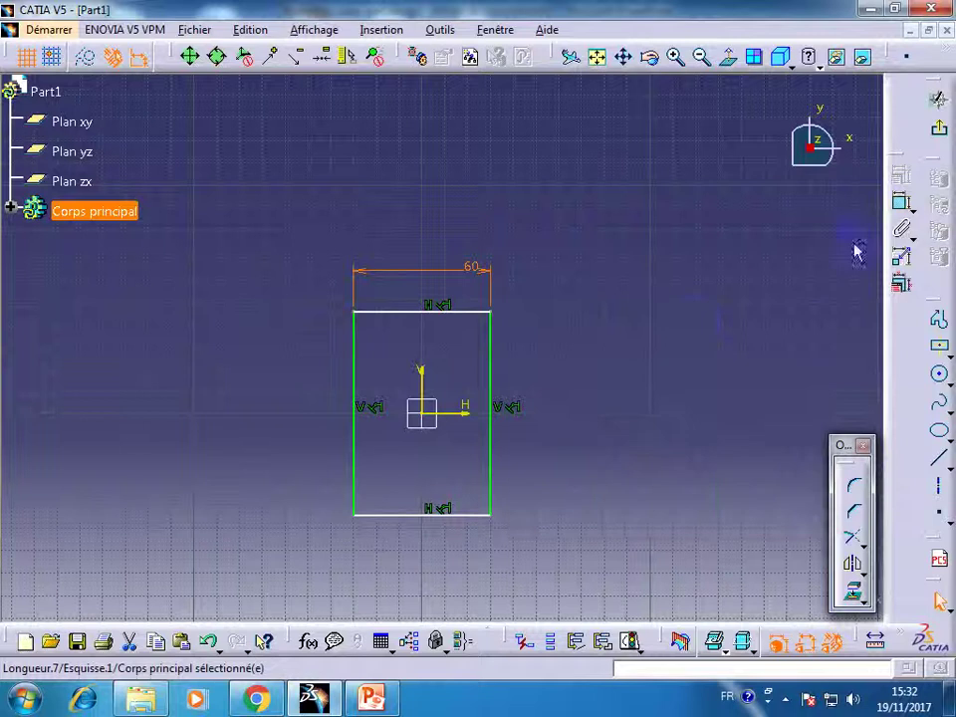
left_click(492, 387)
double_click(609, 377)
type("3")
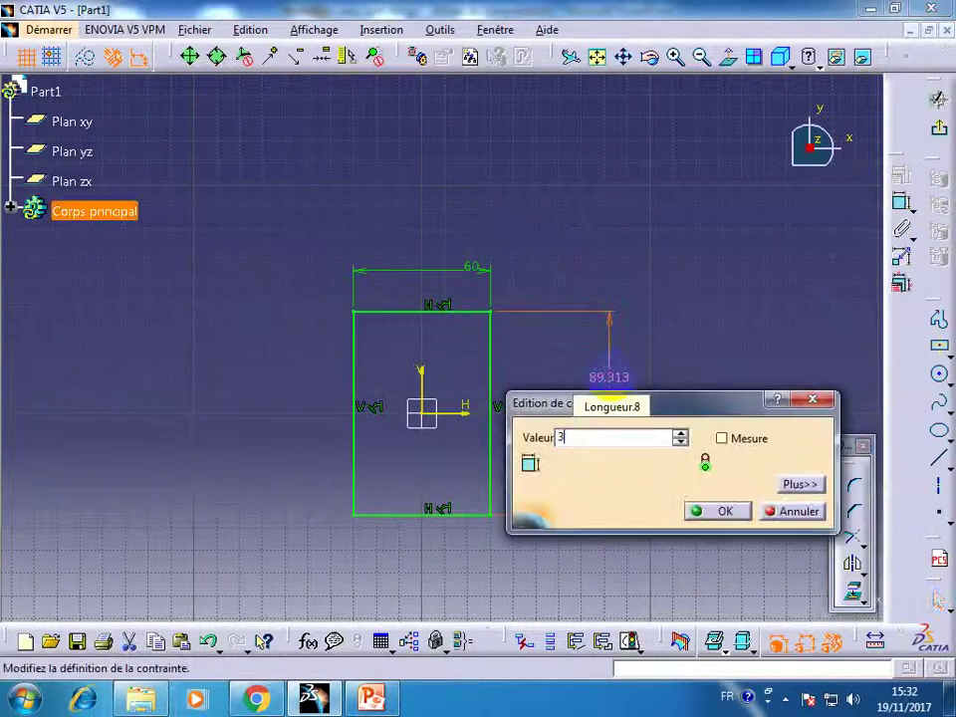
type("0")
key("Return")
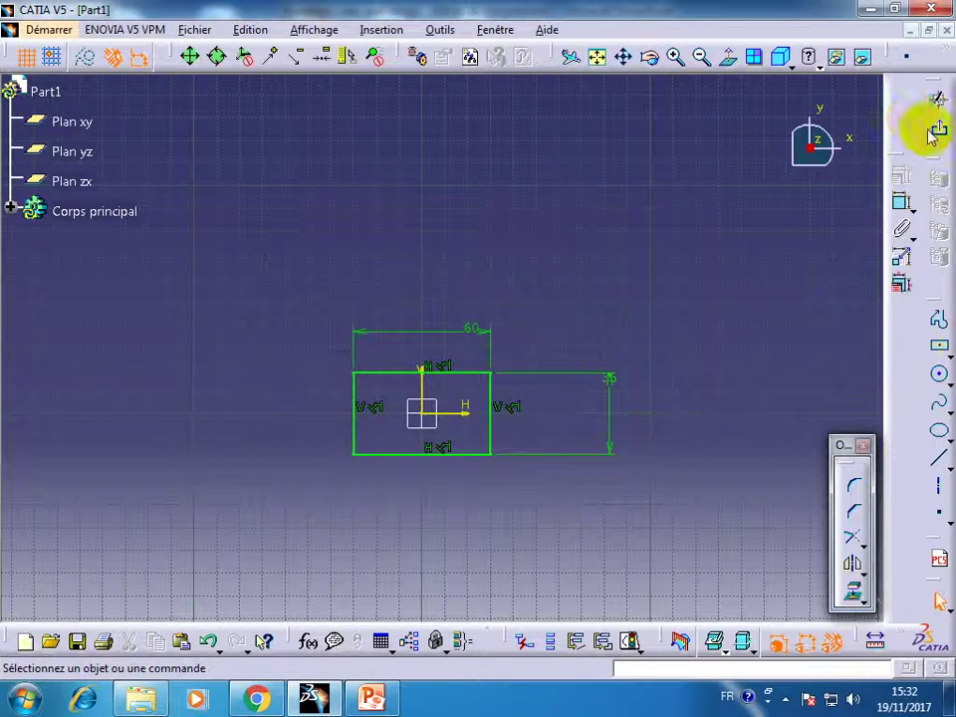
left_click(938, 127)
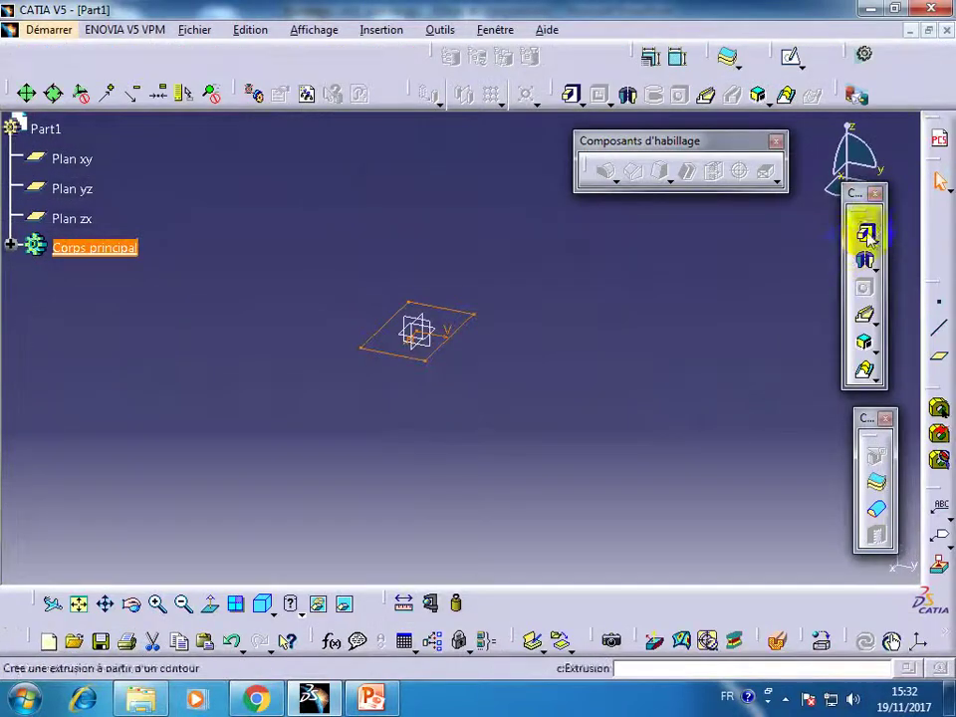
- Pad the rectangle 20 mm into a solid block and select its top face
left_click(863, 232)
type("0")
key("Return")
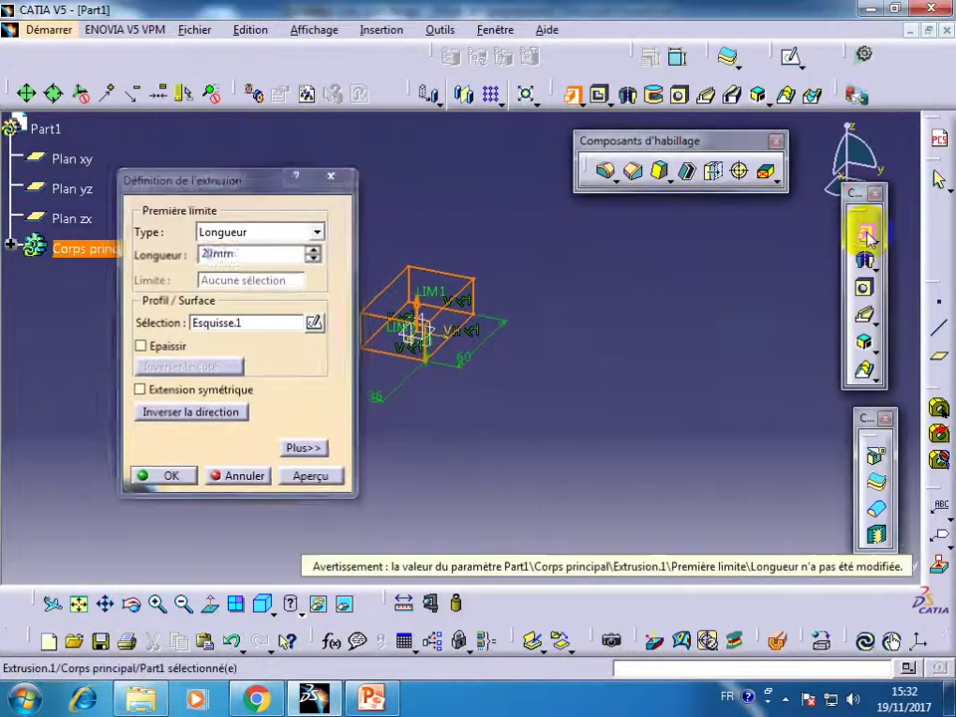
key("Return")
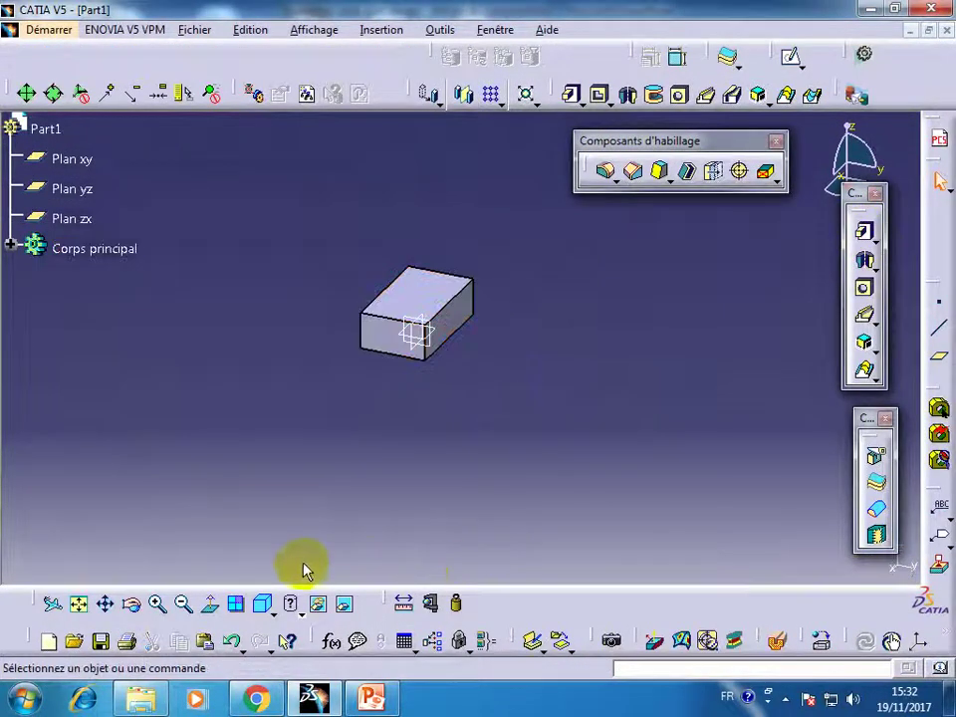
left_click(425, 306)
- Sketch a 60 mm diameter circle on the block's top face
left_click(790, 56)
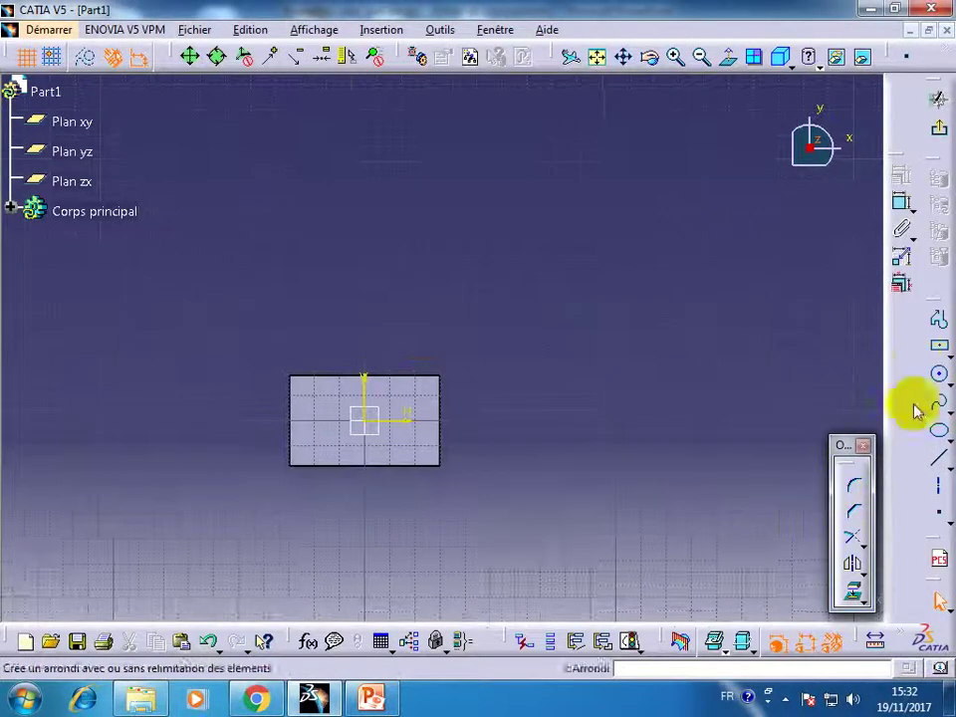
left_click(936, 377)
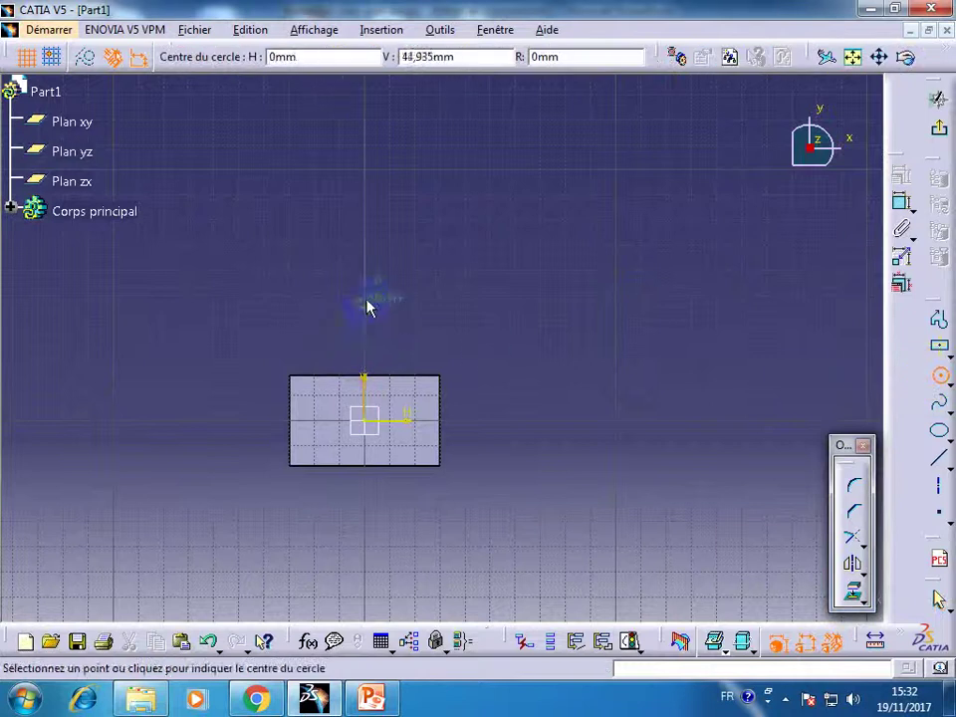
left_click(364, 258)
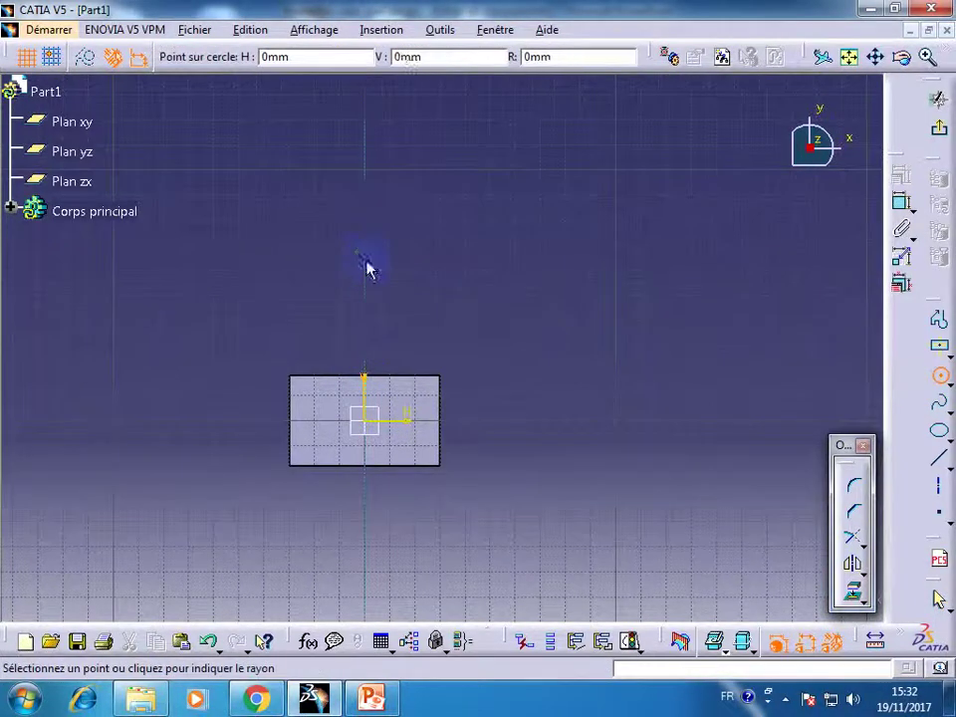
left_click(416, 300)
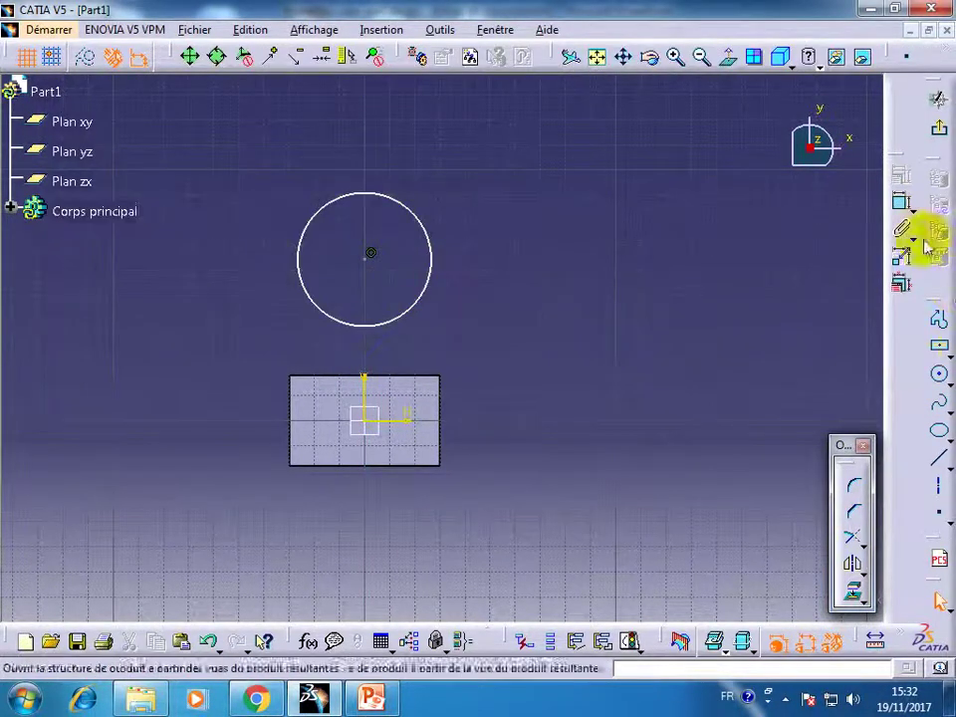
left_click(902, 204)
left_click(435, 249)
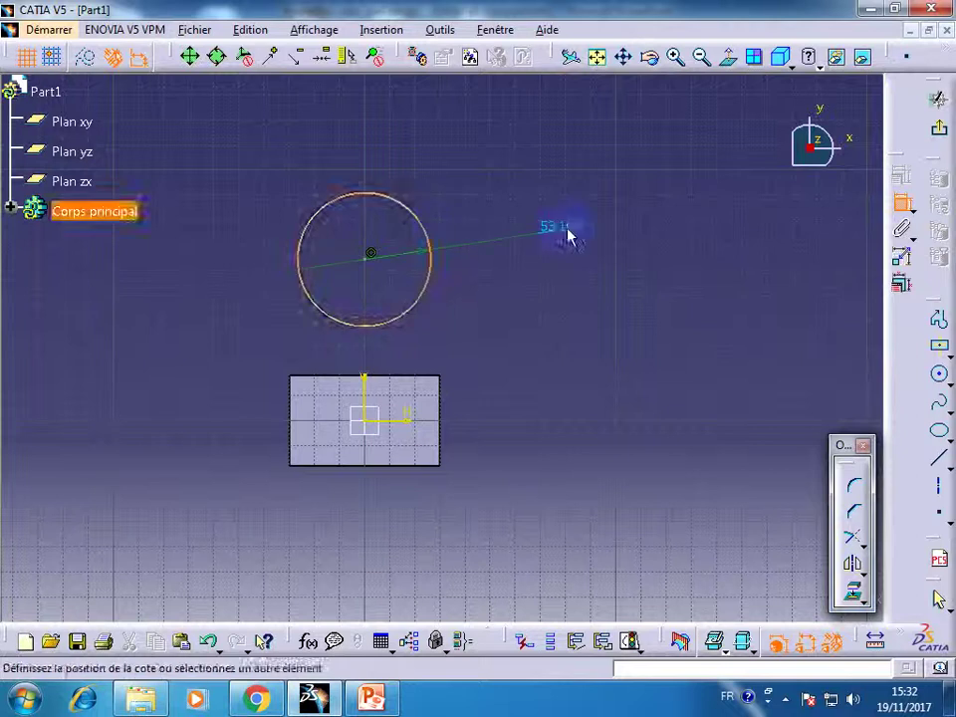
double_click(570, 227)
type("60")
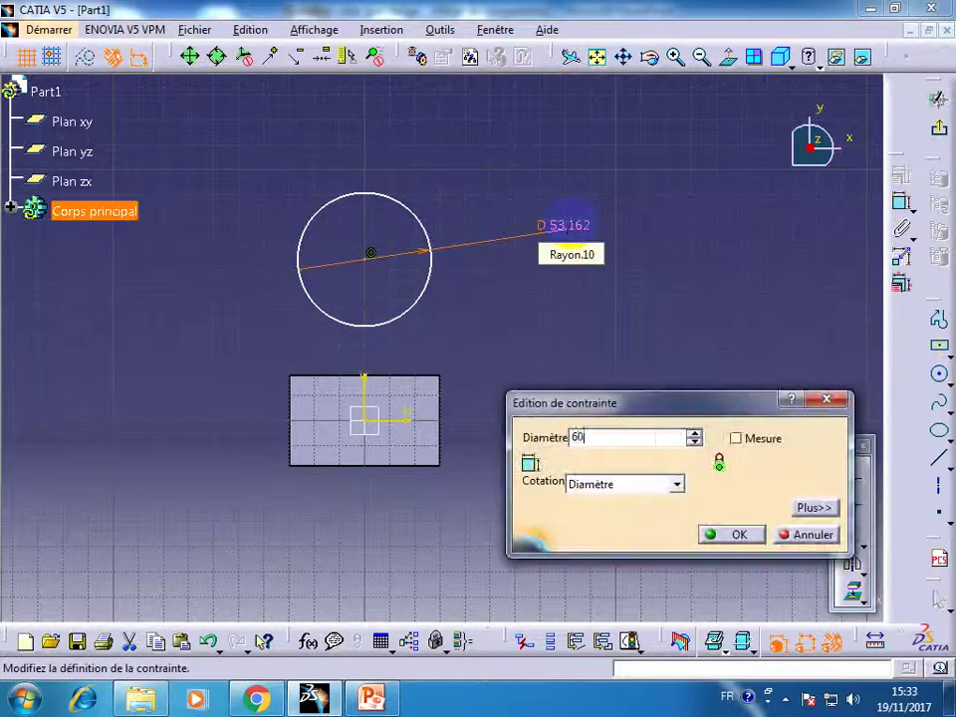
key("Return")
- Dimension the circle centre 40 mm from the rectangle's bottom edge
left_click(938, 321)
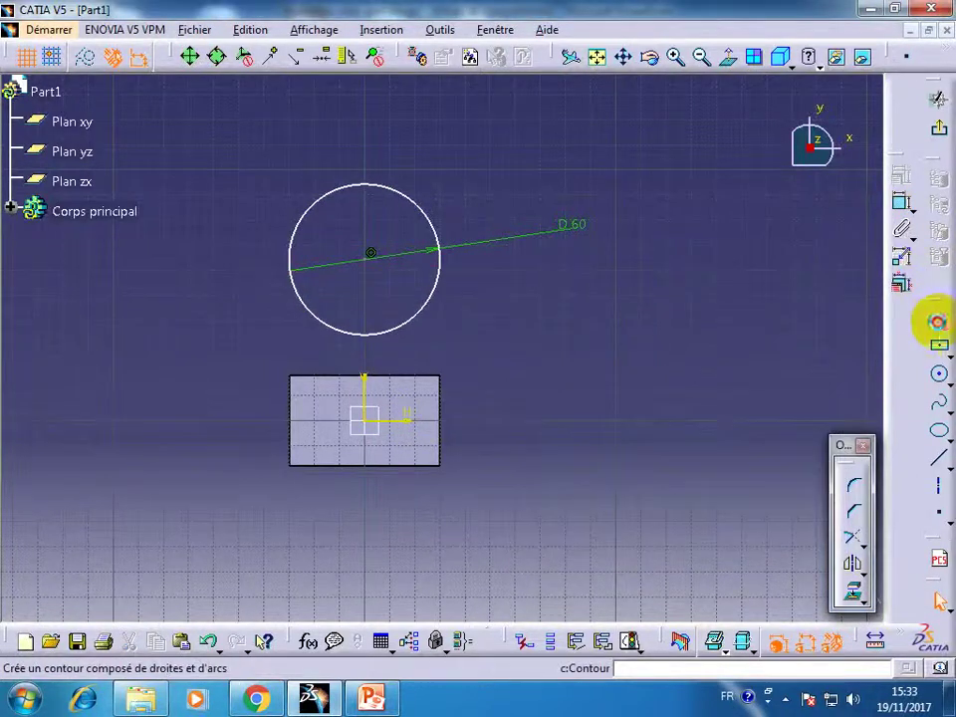
left_click(902, 205)
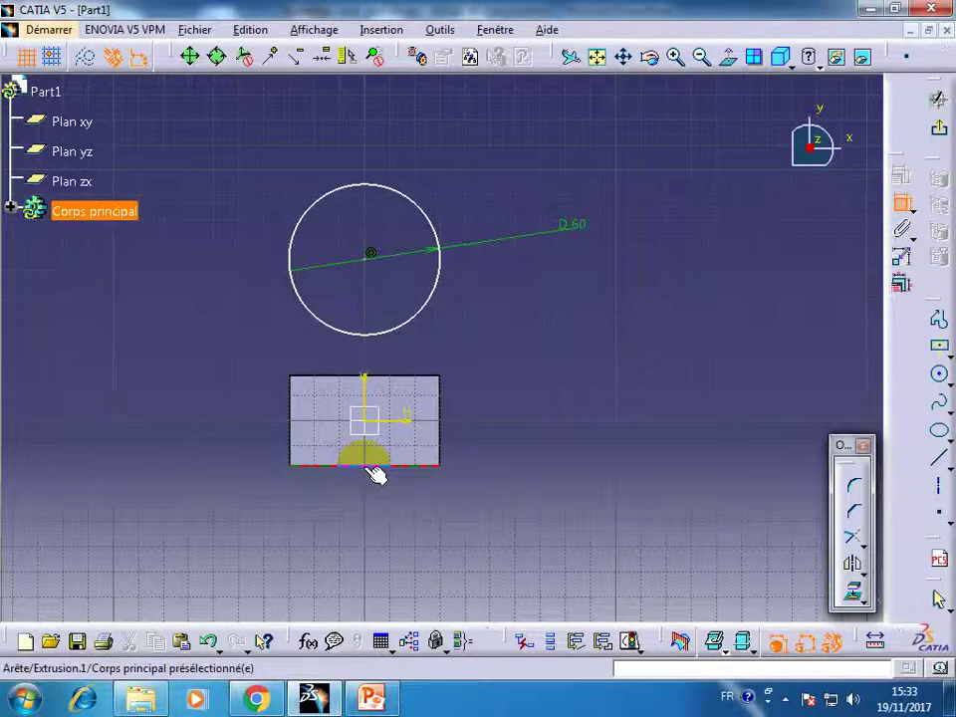
left_click(376, 475)
left_click(370, 255)
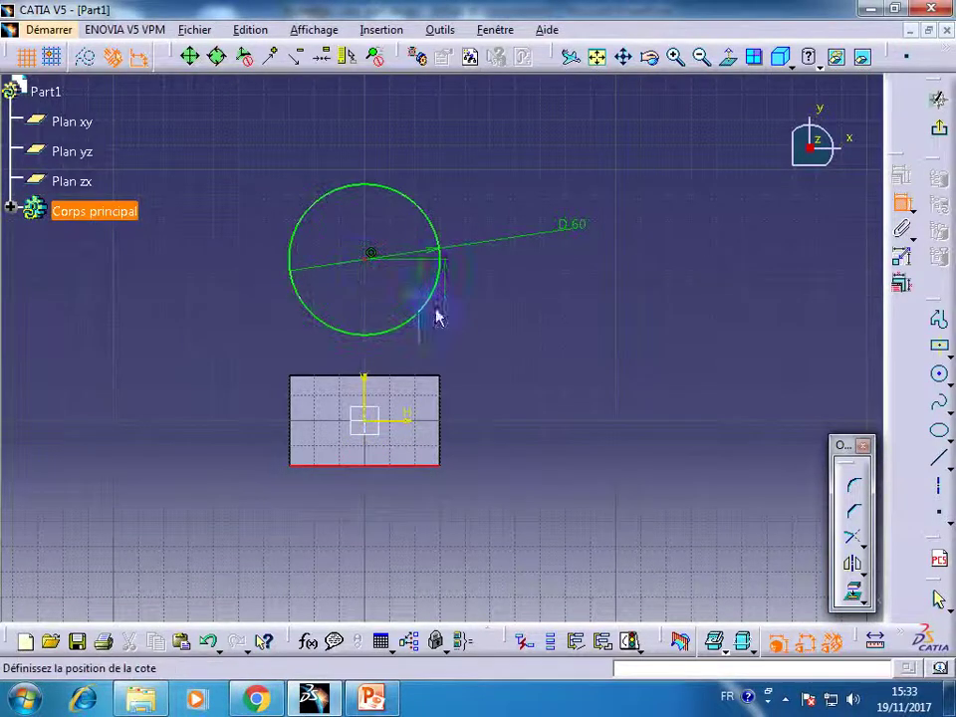
left_click(450, 319)
double_click(453, 319)
type("4")
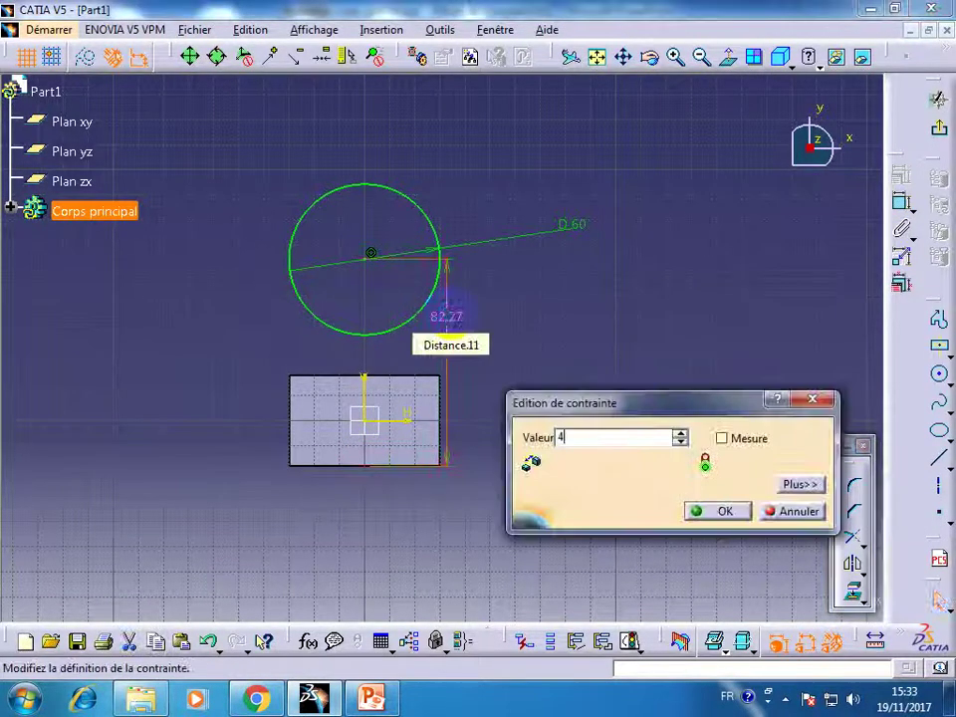
type("0")
key("Return")
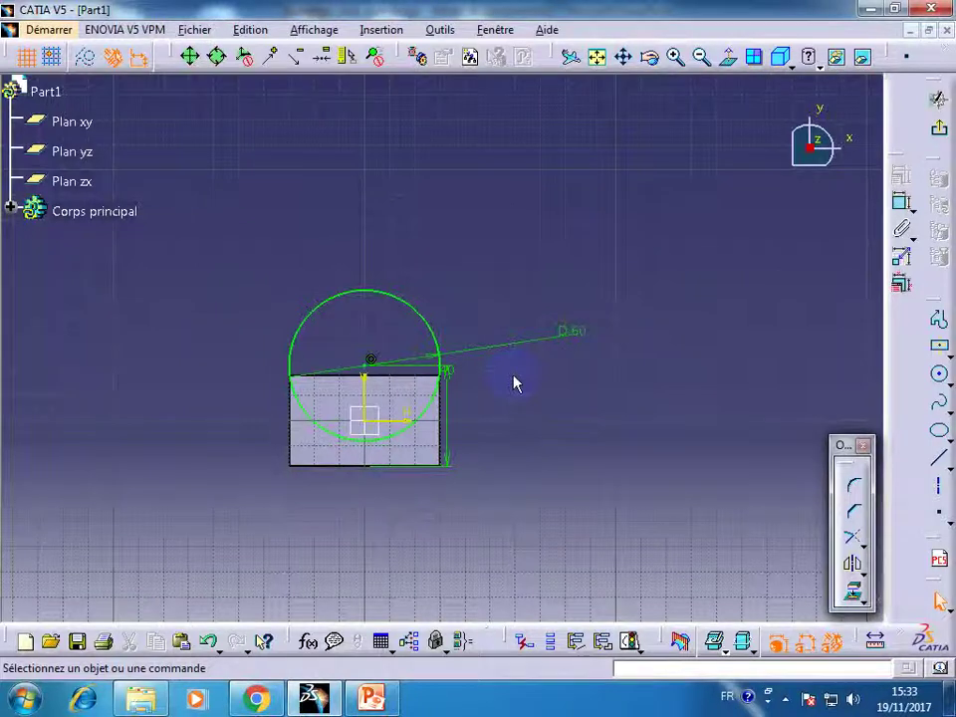
- Orbit the view, delete the top-face circle and exit the sketch
left_click(649, 57)
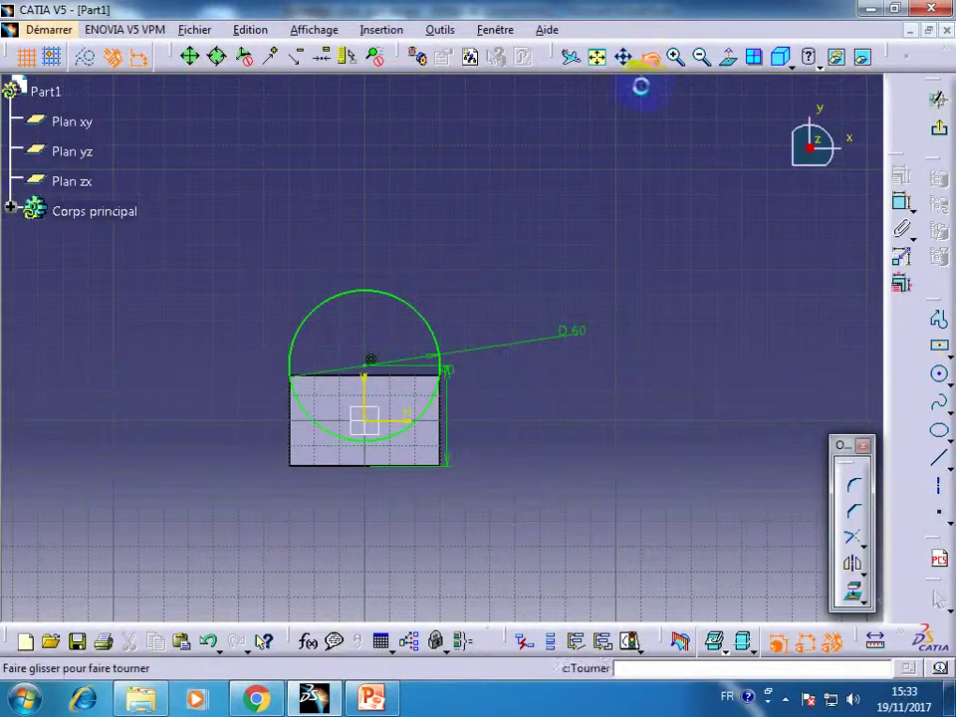
mouse_move(640, 90)
left_mouse_down()
mouse_move(648, 167)
mouse_move(639, 310)
mouse_move(668, 514)
mouse_move(698, 523)
mouse_move(655, 488)
mouse_move(580, 337)
mouse_move(582, 143)
mouse_move(566, 198)
mouse_move(478, 329)
left_mouse_up()
left_click(446, 339)
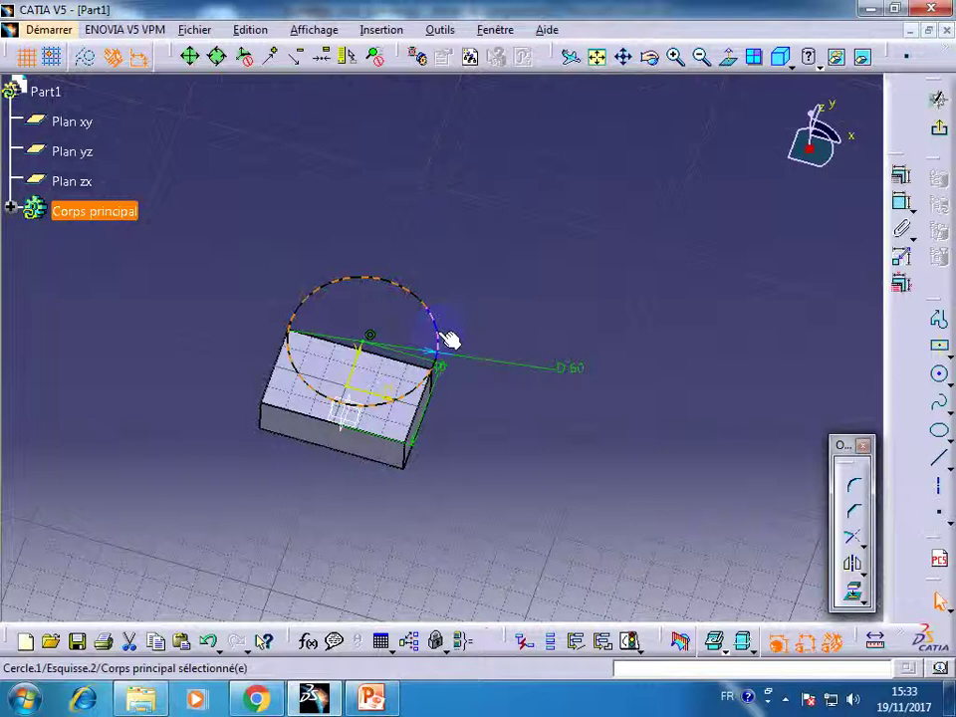
key("Delete")
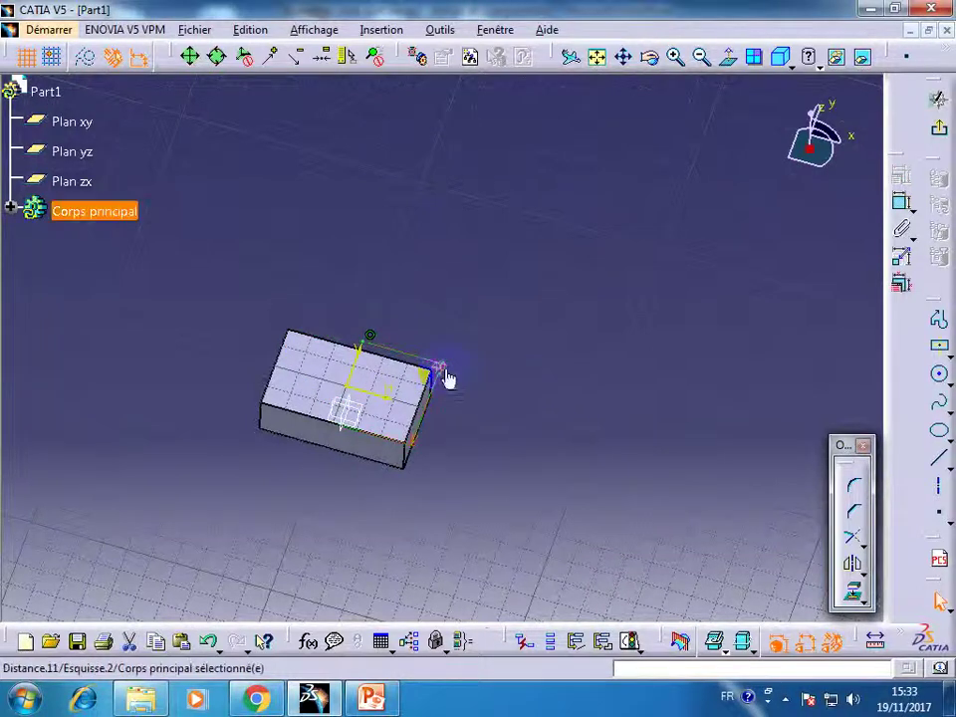
left_click(482, 402)
left_click(384, 454)
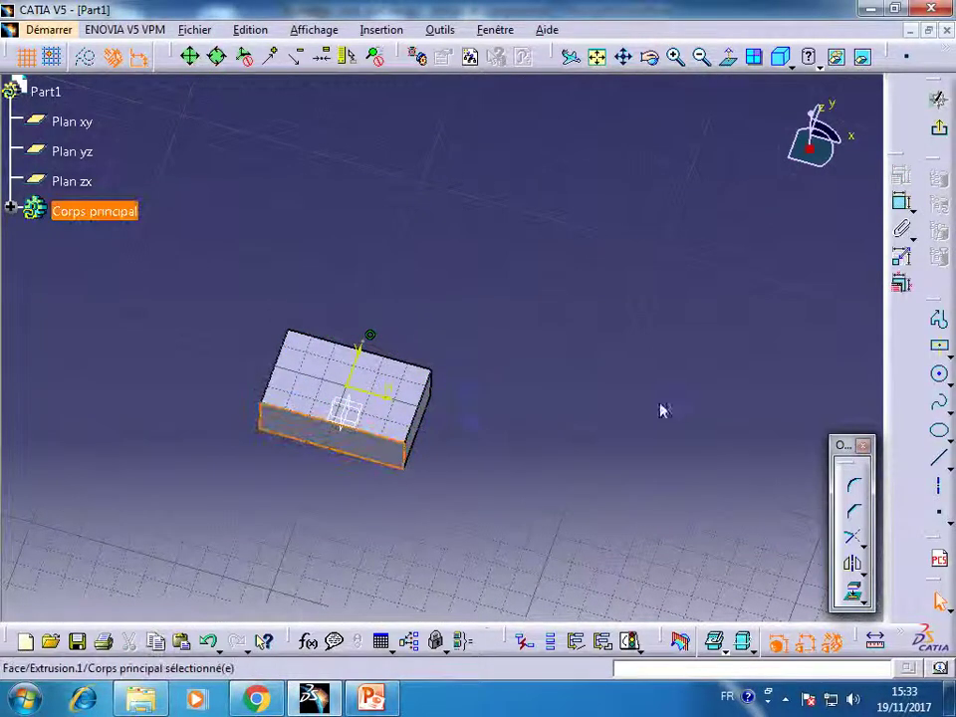
left_click(938, 125)
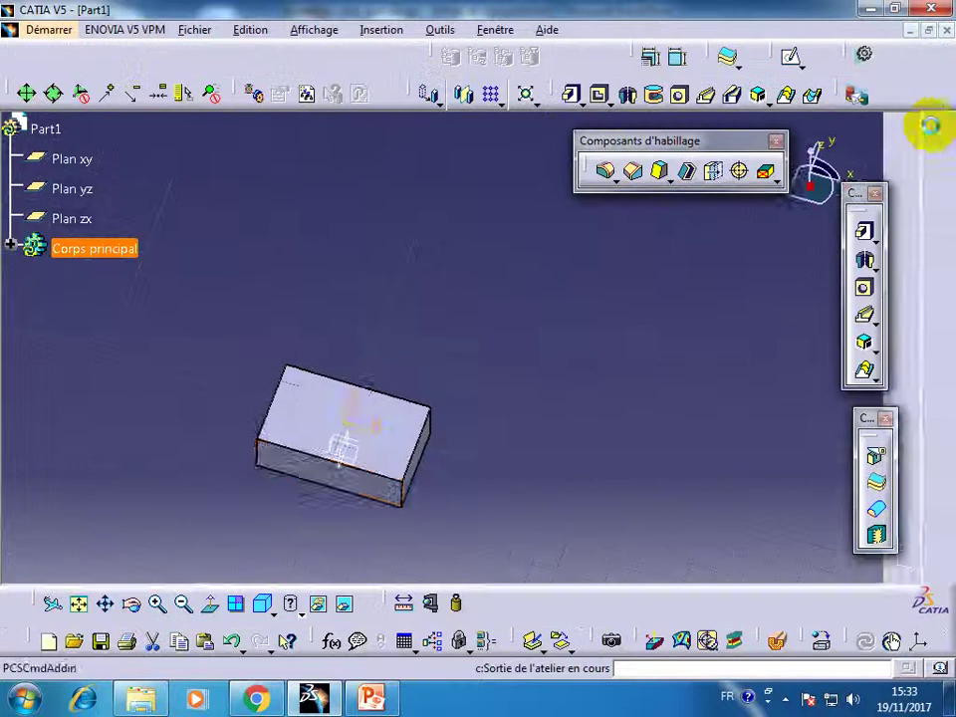
- Sketch a 60 mm diameter circle on the block's right side face
left_click(473, 339)
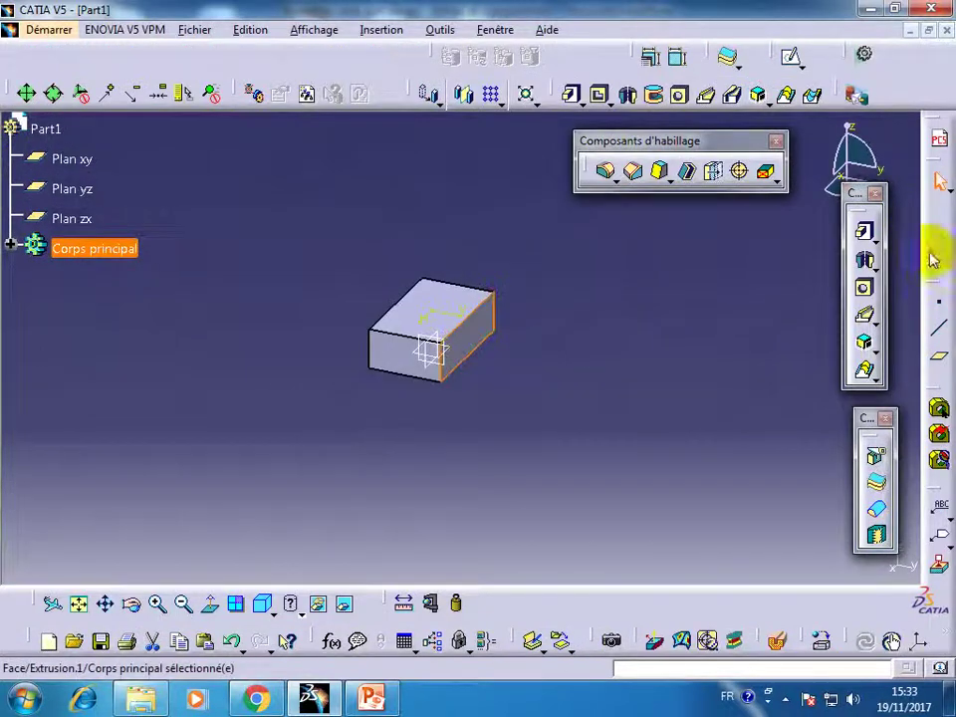
left_click(785, 60)
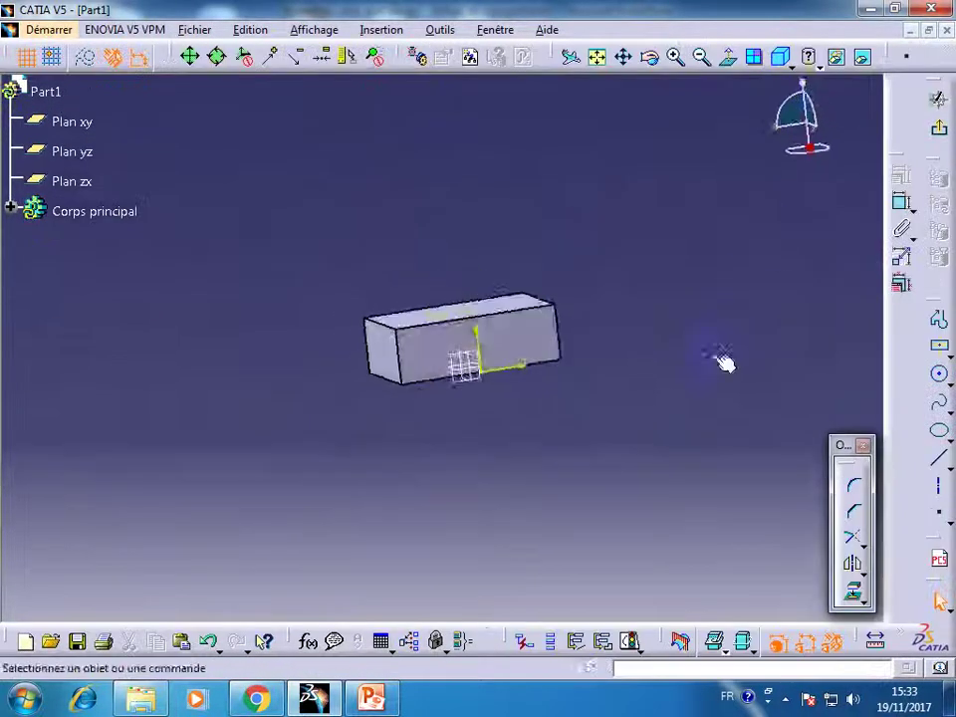
left_click(939, 373)
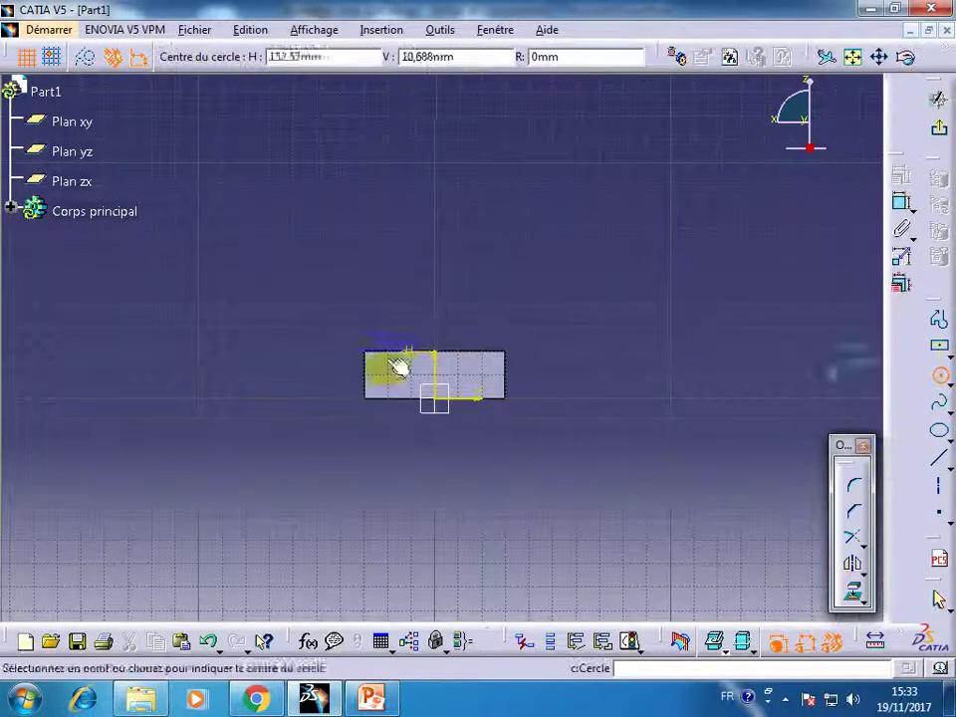
left_click(433, 260)
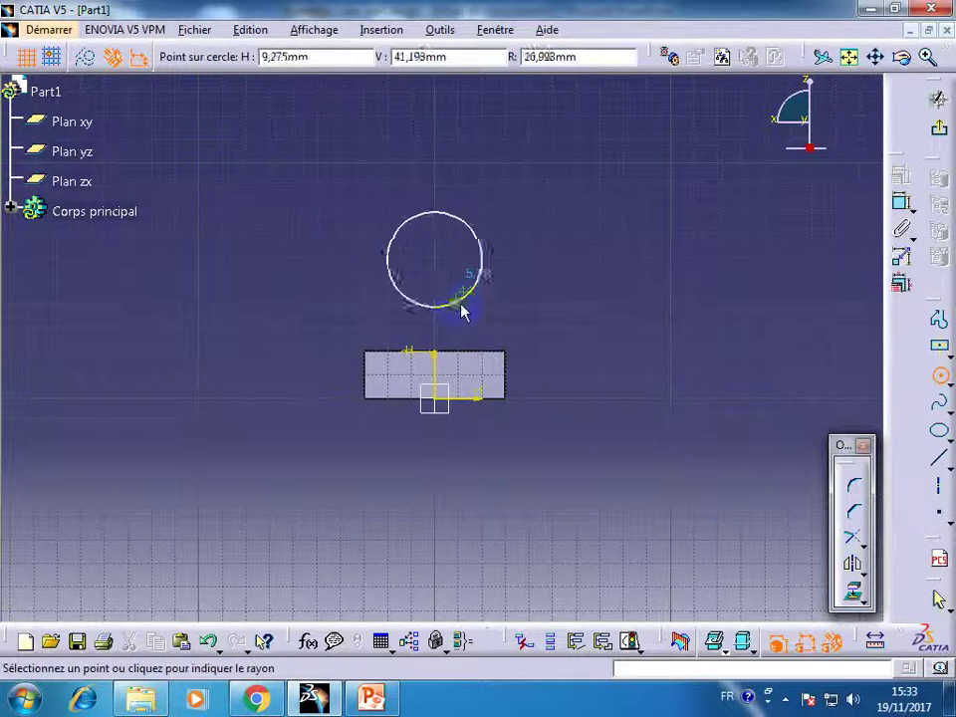
left_click(476, 312)
left_click(908, 204)
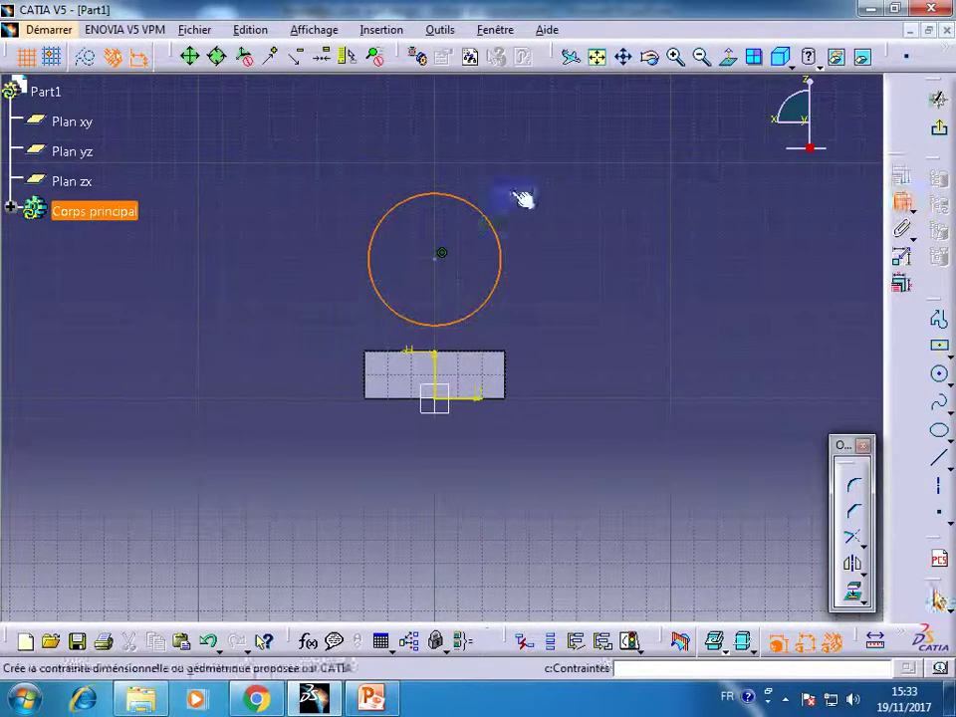
left_click(538, 187)
double_click(539, 185)
type("60")
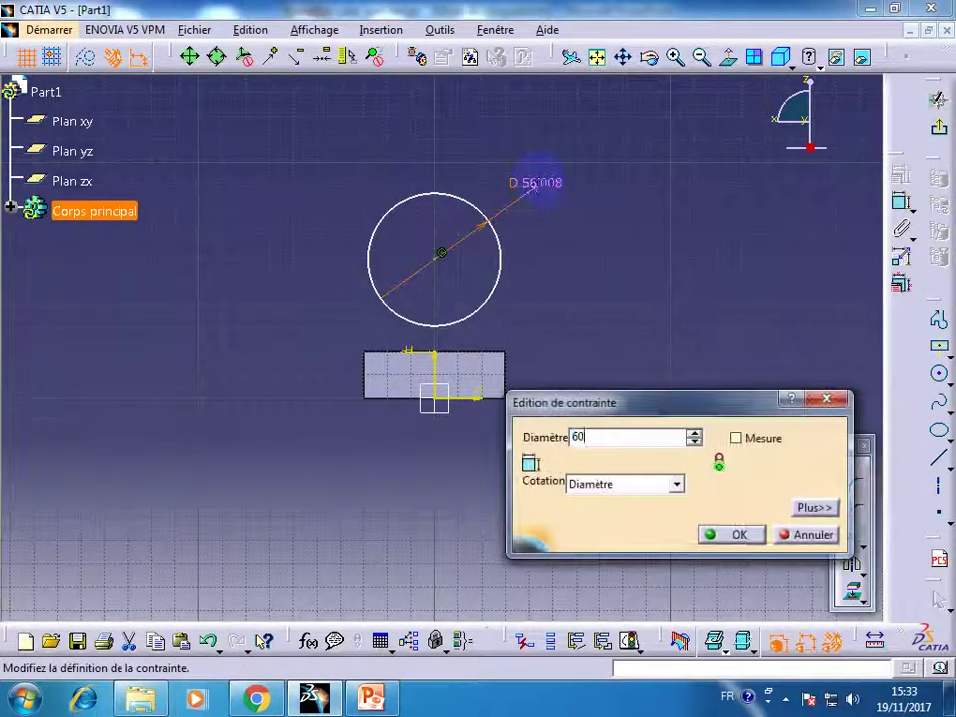
key("Return")
- Dimension the circle centre 40 mm above the block's base
left_click(902, 204)
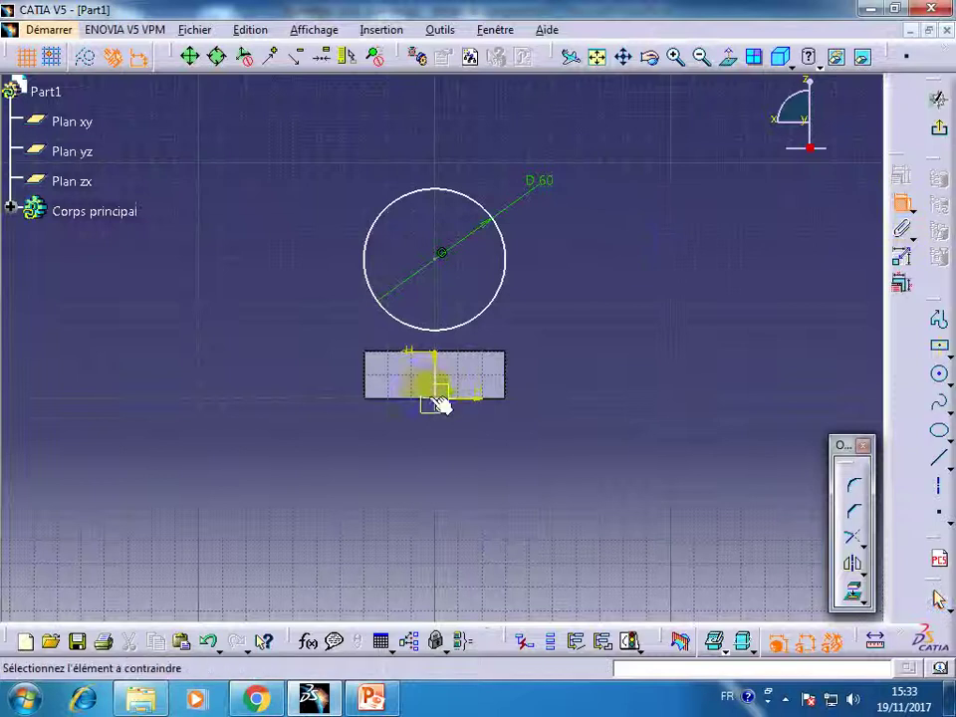
left_click(441, 255)
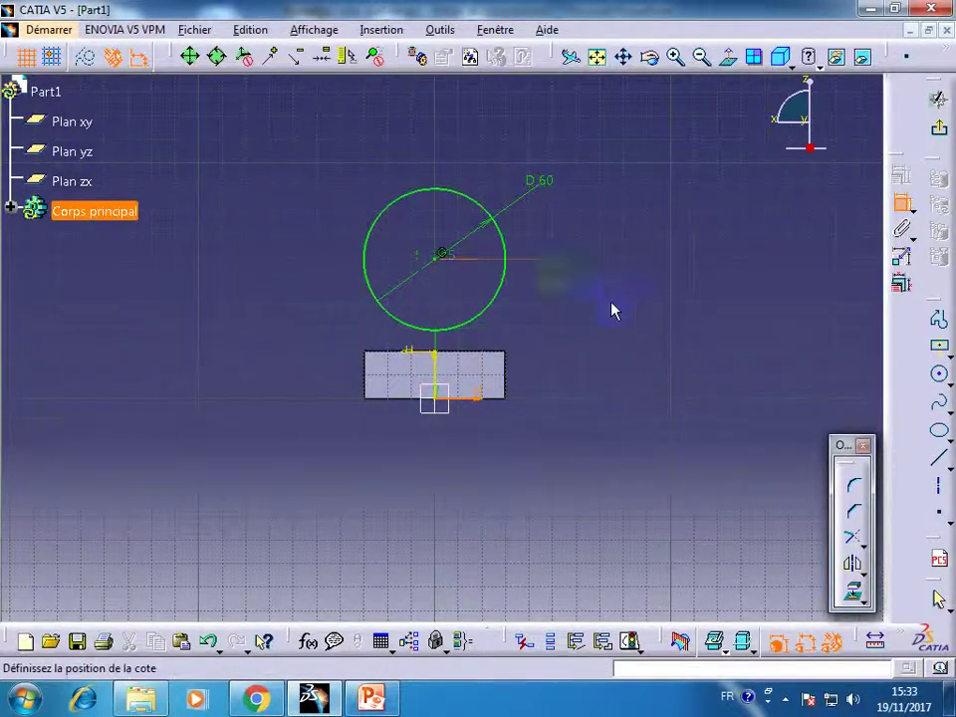
double_click(621, 302)
type("40")
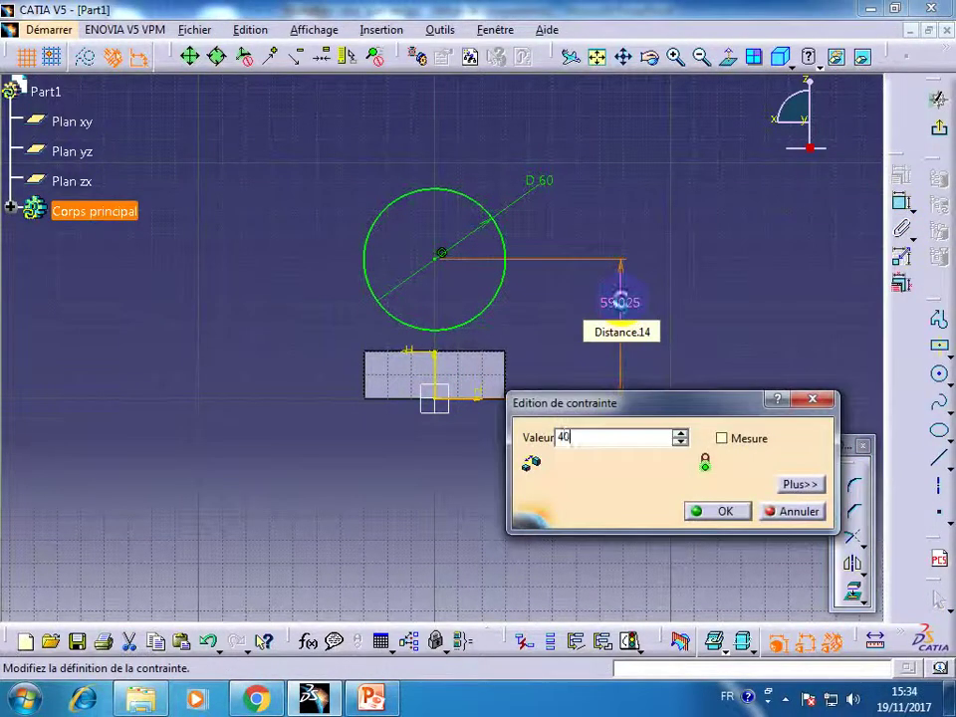
key("Return")
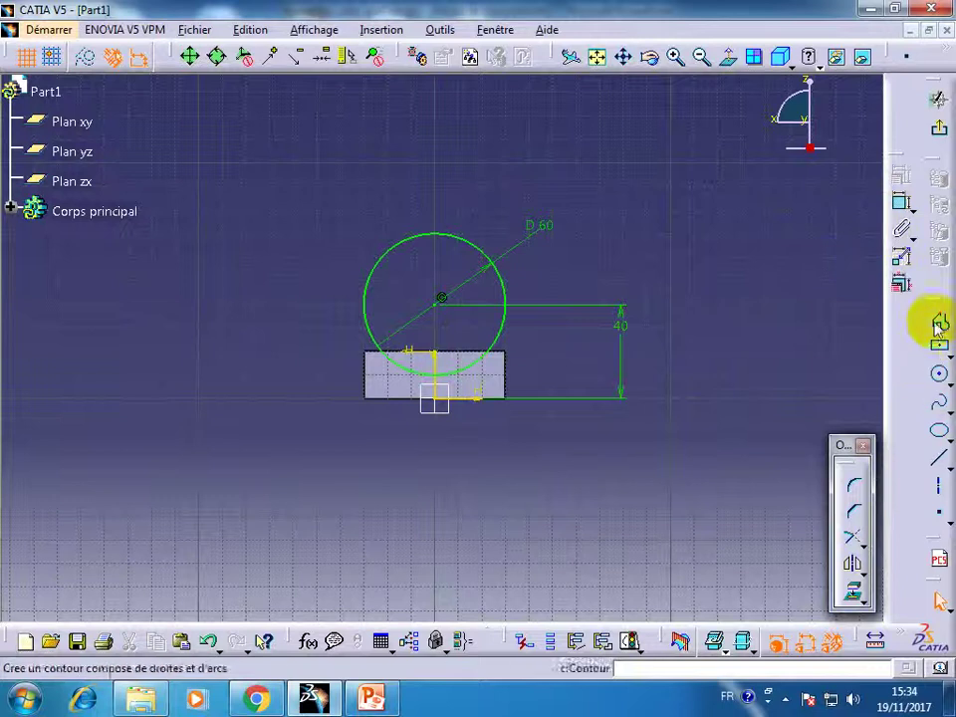
- Draw a vertical line to the right of the circle
left_click(939, 318)
left_click(510, 267)
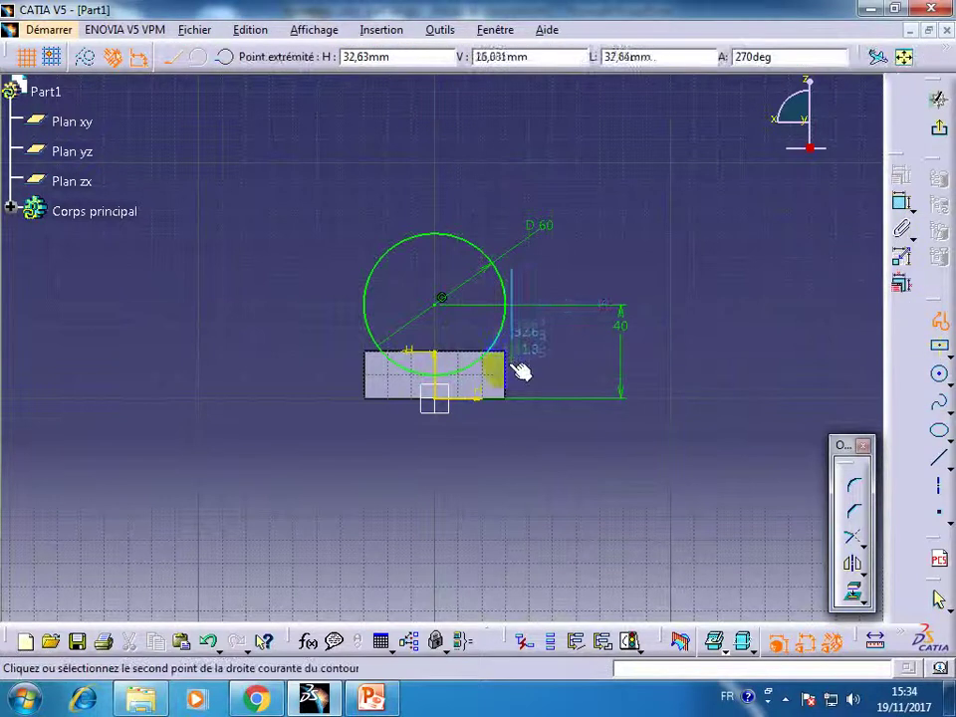
left_click(517, 368)
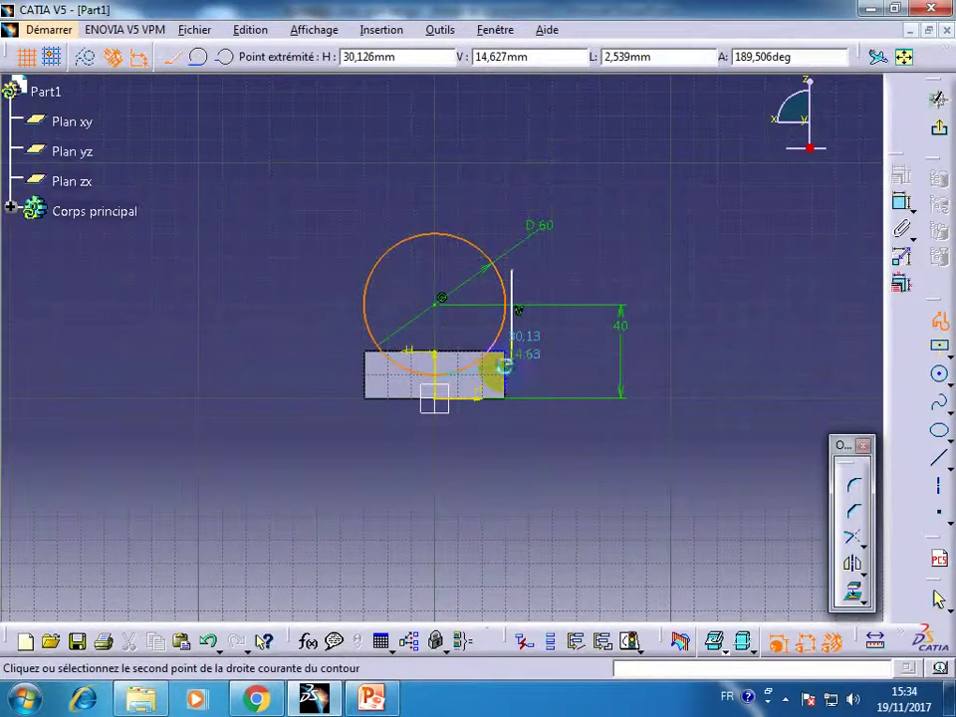
key("Escape")
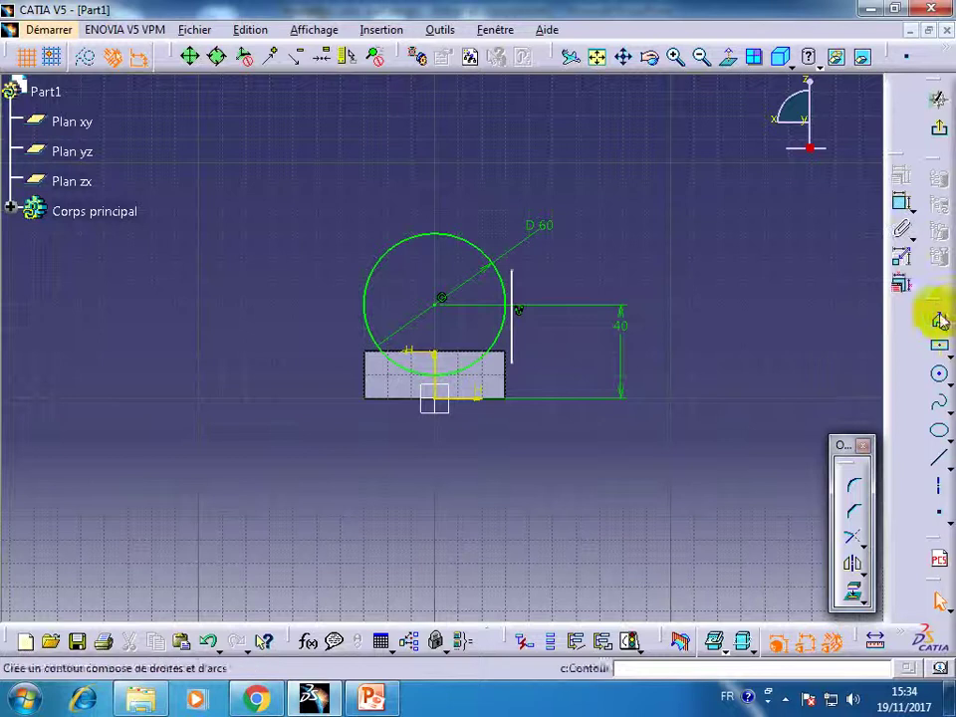
- Draw a vertical line left of the circle and make the right line tangent to the circle
left_click(938, 319)
left_click(356, 269)
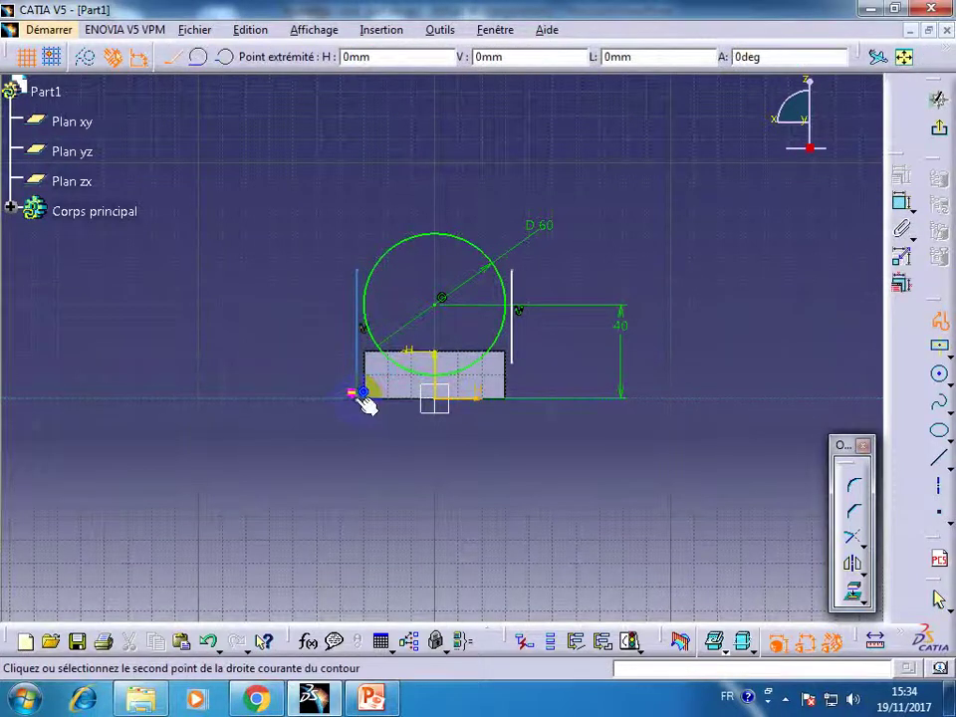
double_click(360, 394)
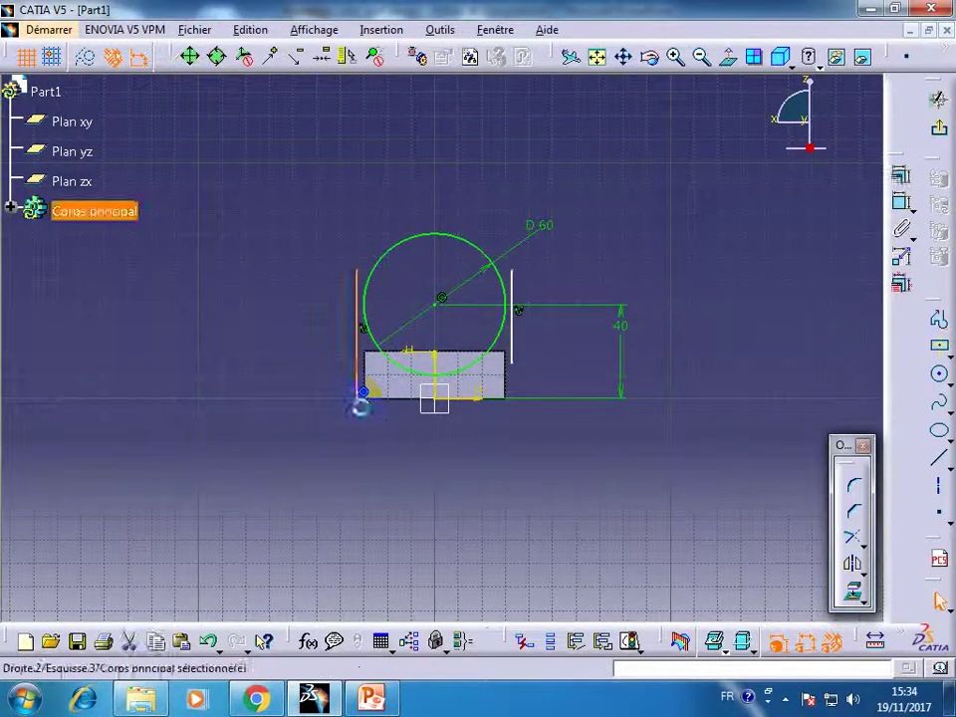
left_click(524, 353)
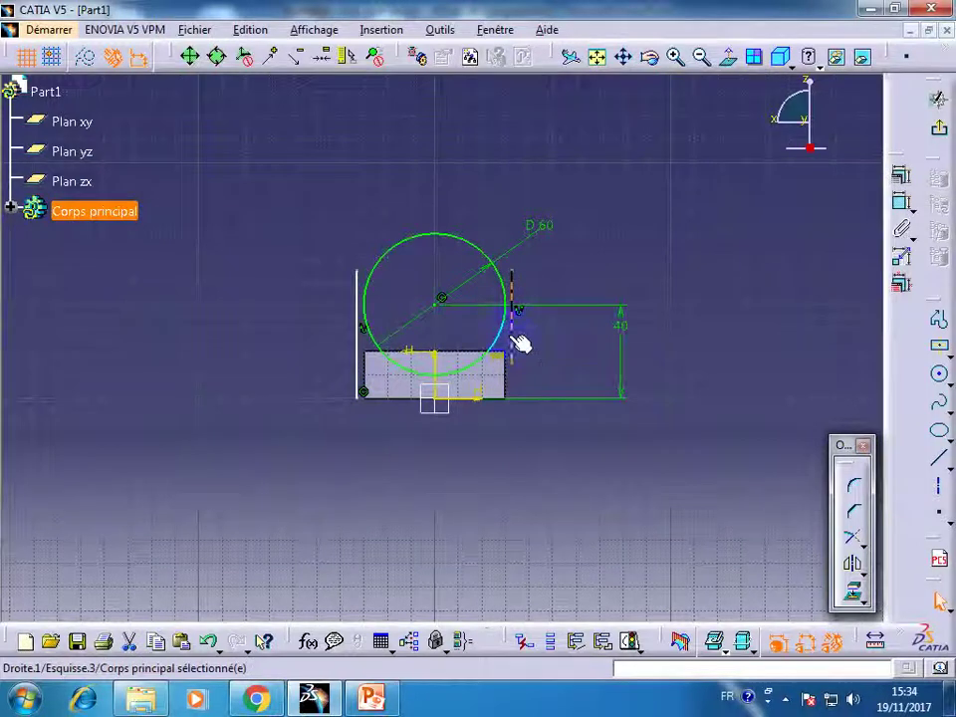
left_click(498, 277, "ctrl")
left_click(900, 201)
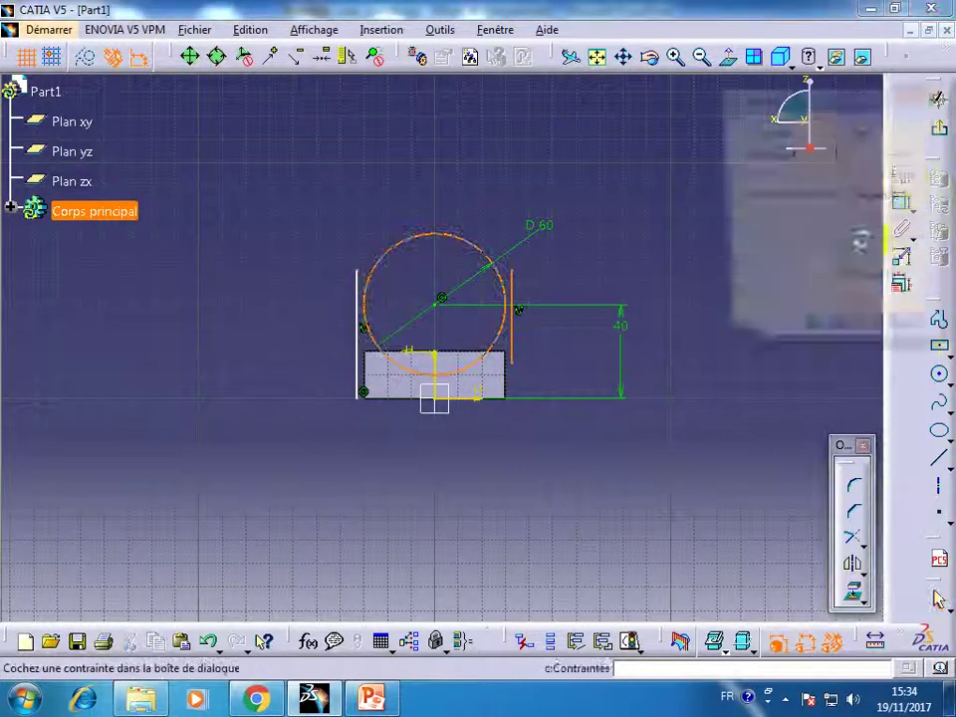
left_click(842, 196)
left_click(821, 332)
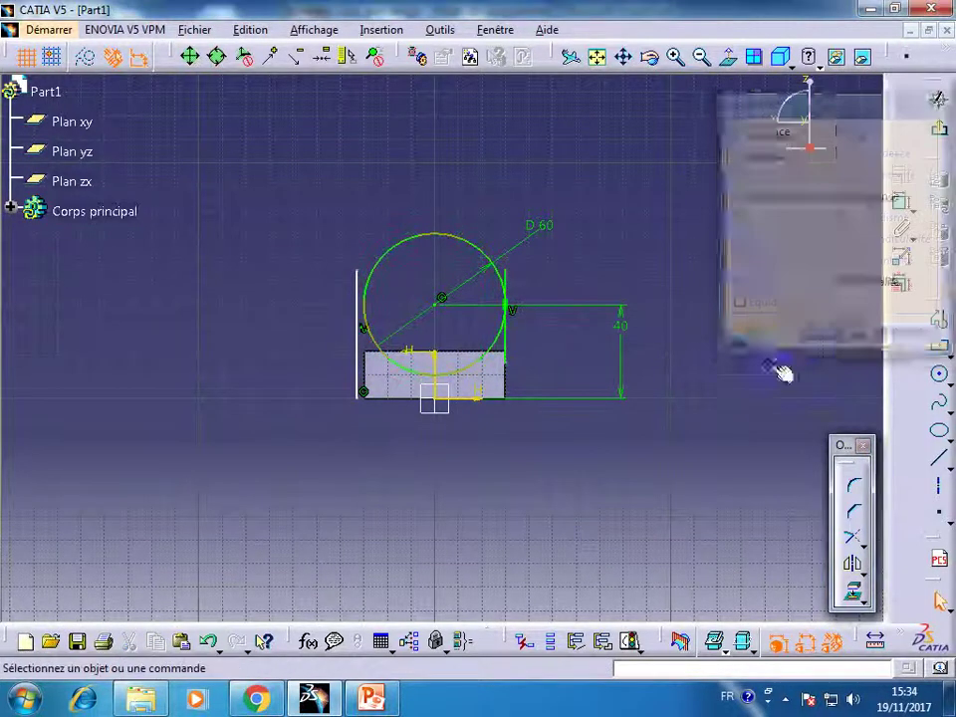
- Make the left vertical line tangent to the 60 mm circle
left_click(360, 311)
left_click(504, 301, "ctrl")
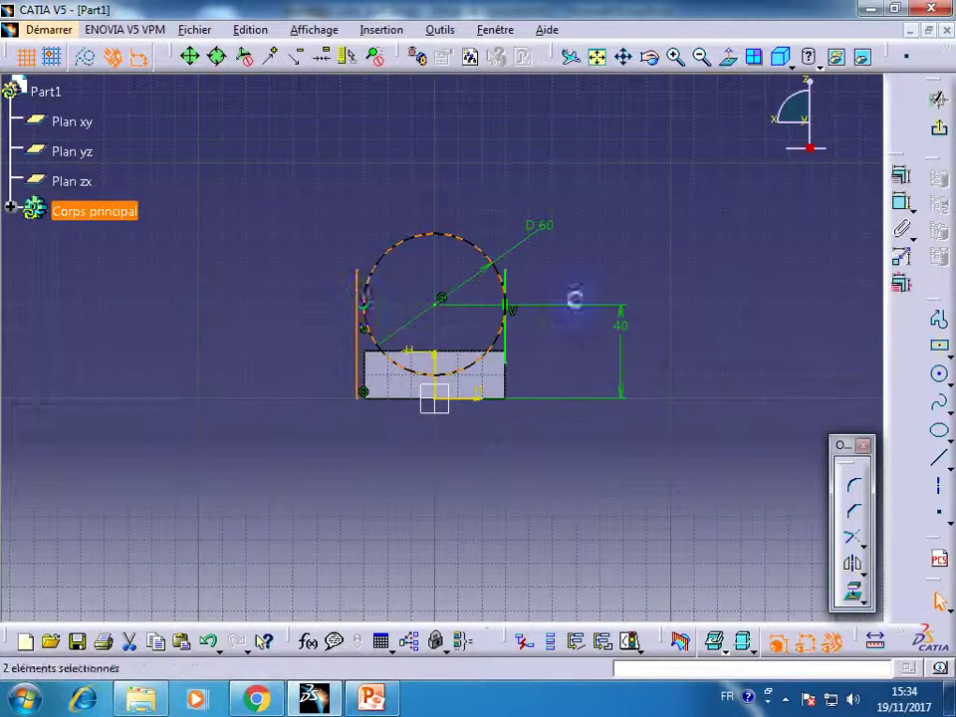
left_click(902, 176)
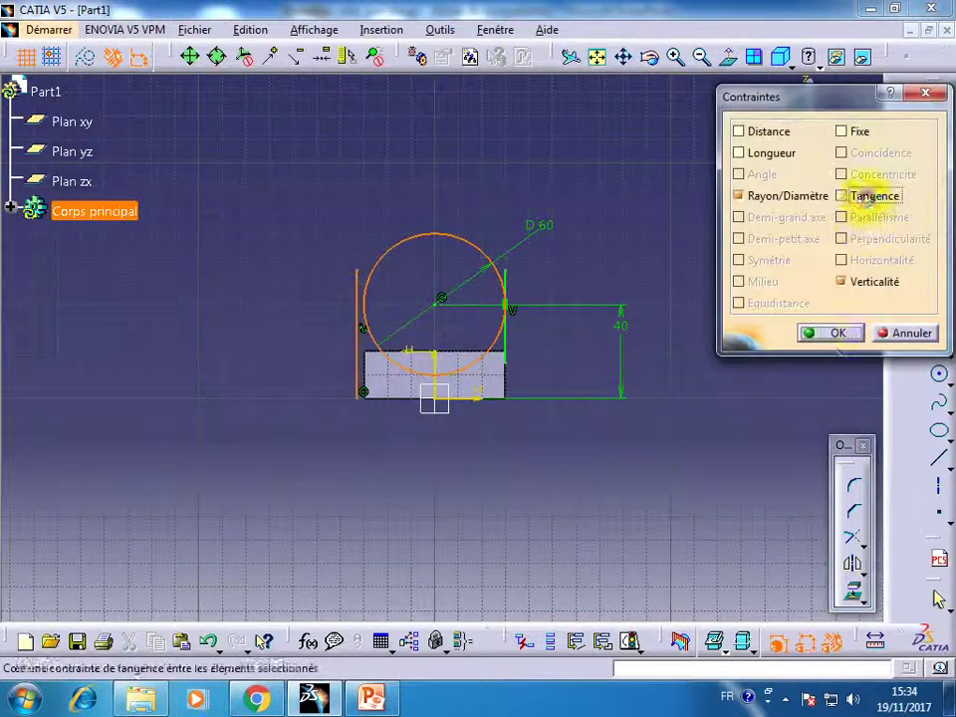
left_click(841, 196)
left_click(836, 332)
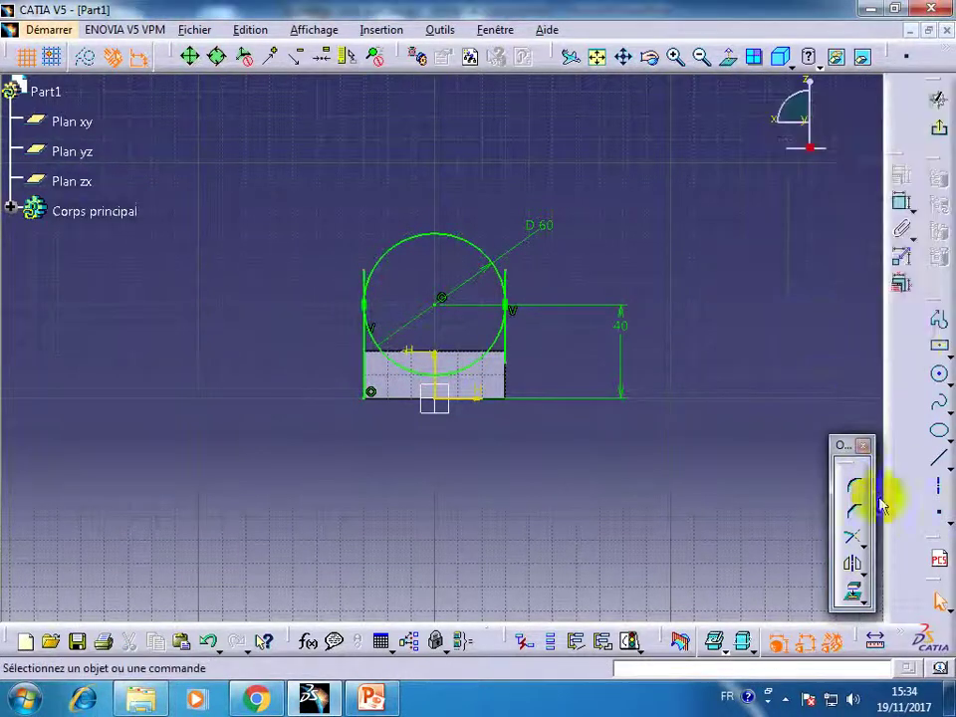
left_click(860, 544)
- Quick-trim the line stubs above the tangent points and the lower arc inside the block
left_click(884, 560)
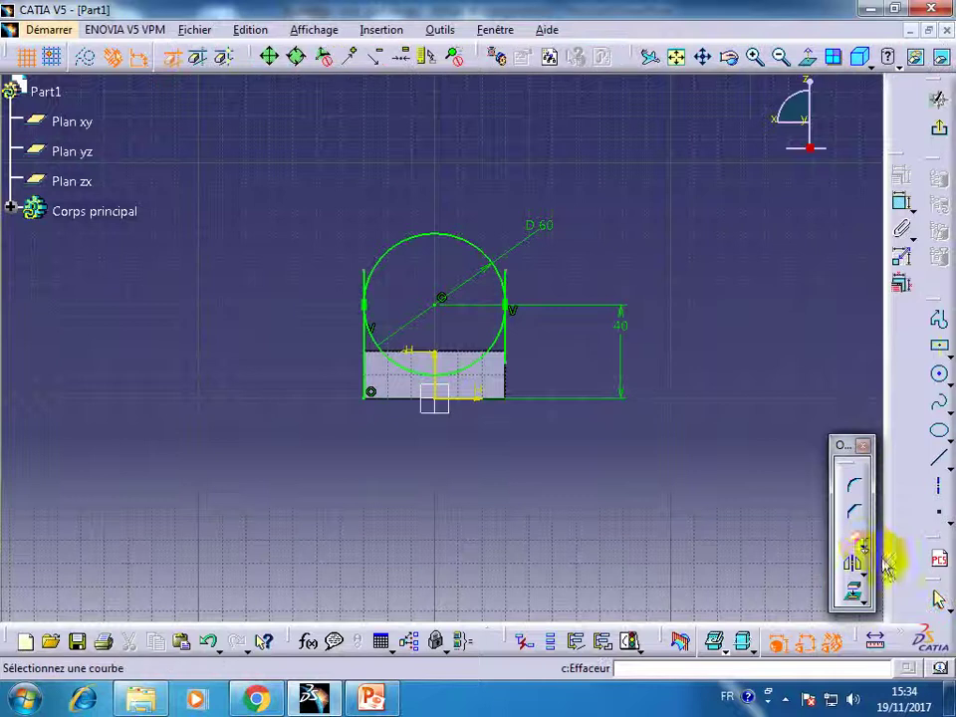
left_click(503, 275)
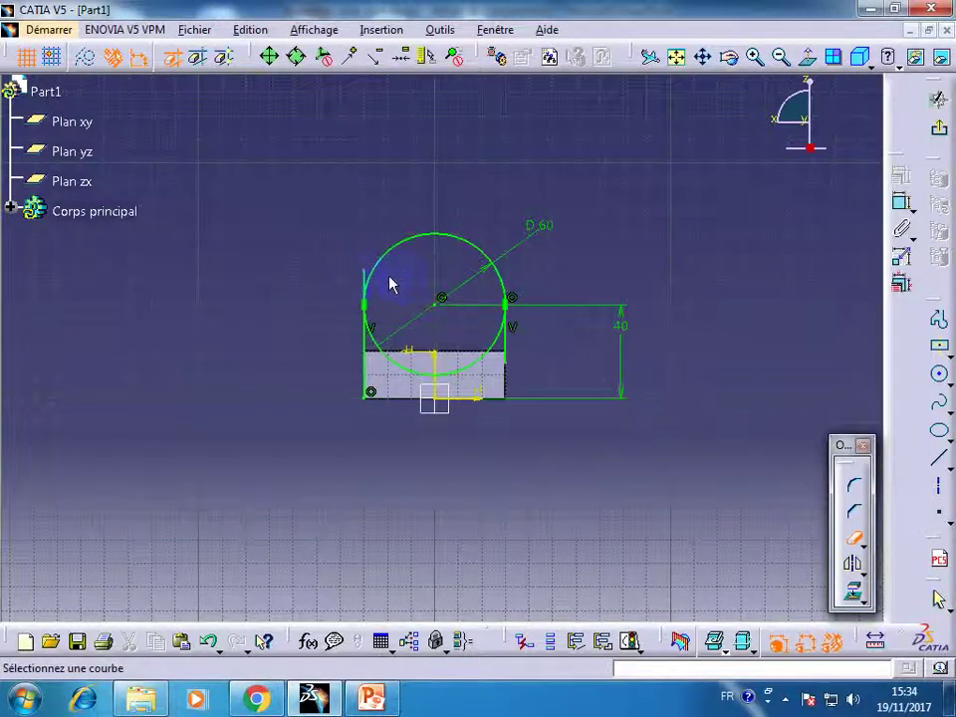
left_click(365, 286)
left_click(427, 367)
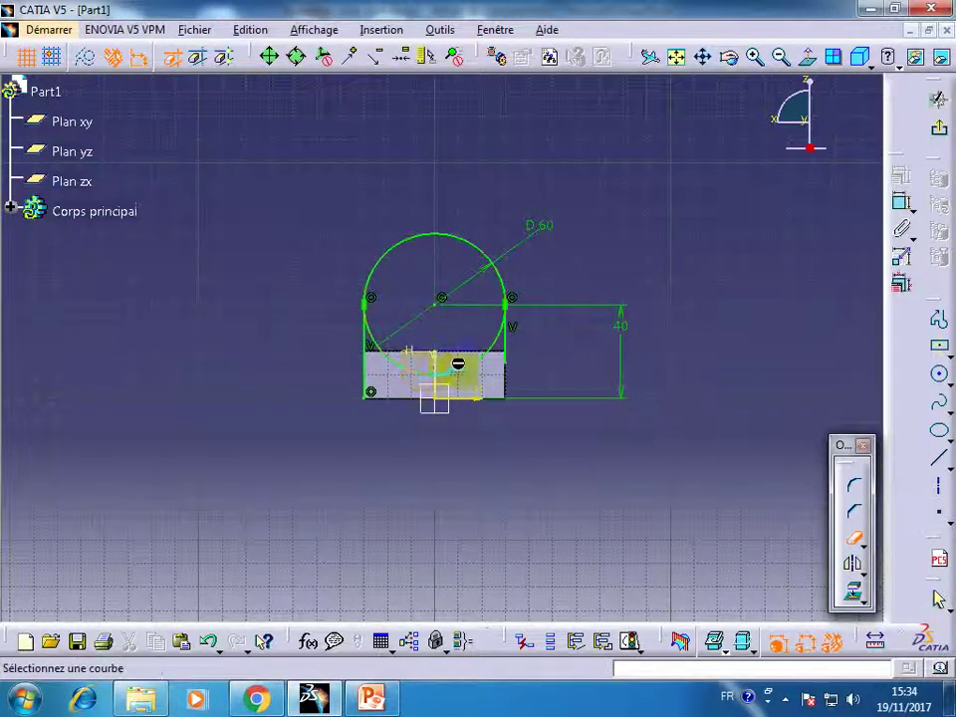
key("Escape")
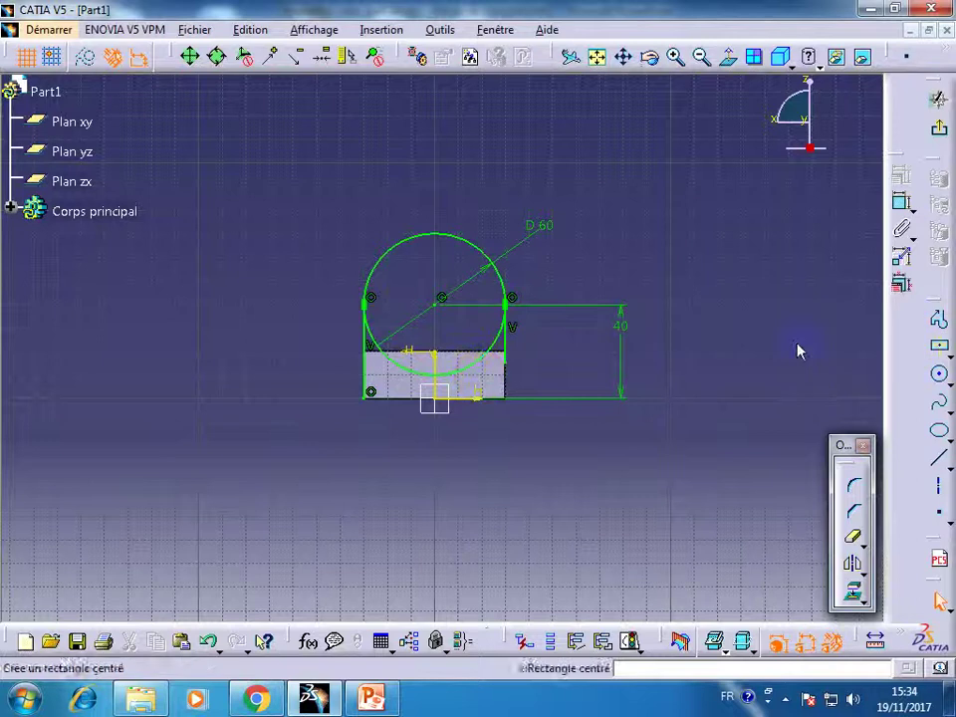
- Draw a horizontal line and make it coincident with the block's top edge
left_click(939, 319)
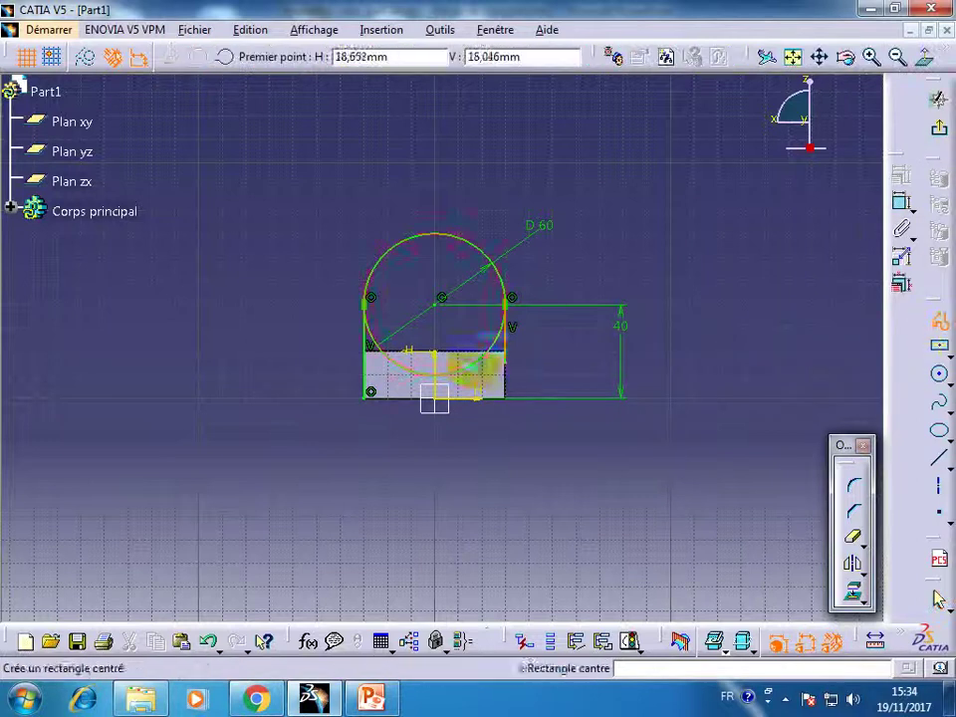
left_click(553, 351)
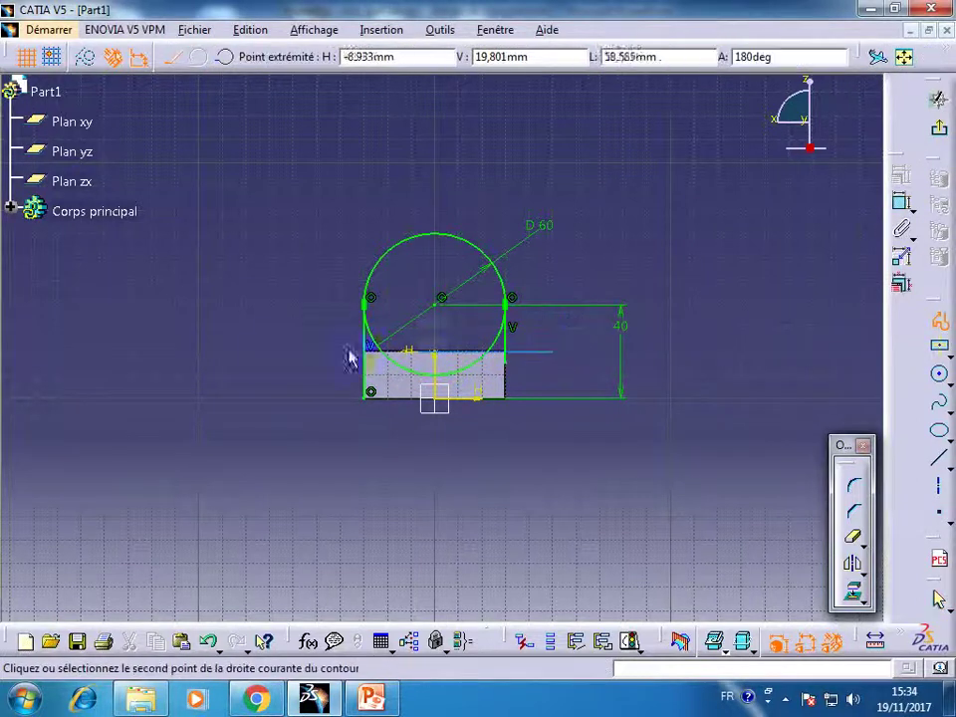
left_click(268, 354)
double_click(267, 352)
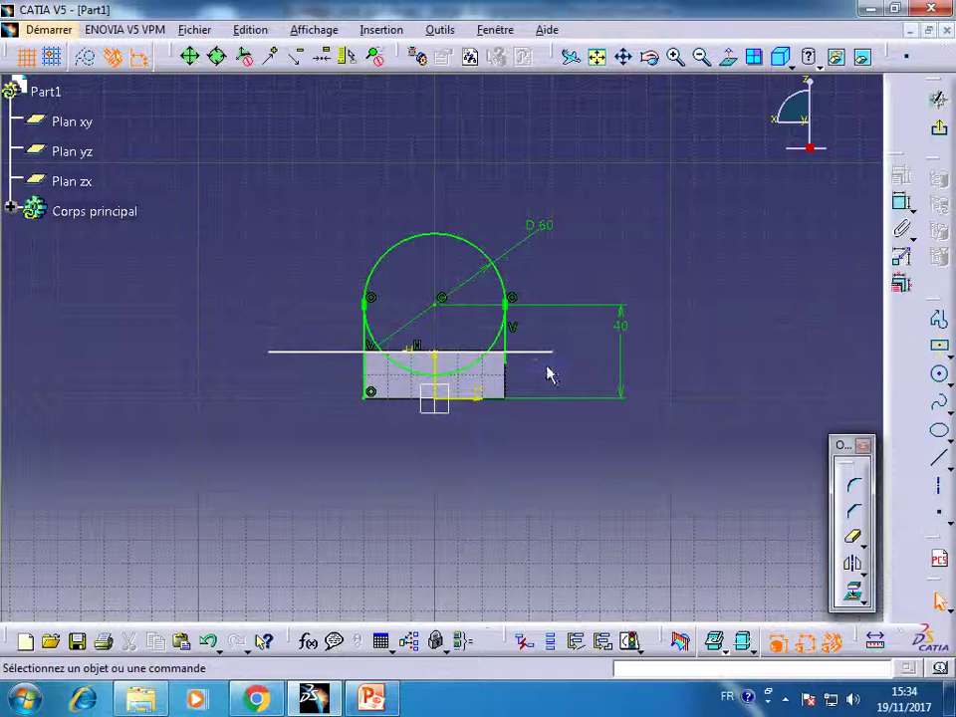
left_click_drag(550, 355, 513, 385)
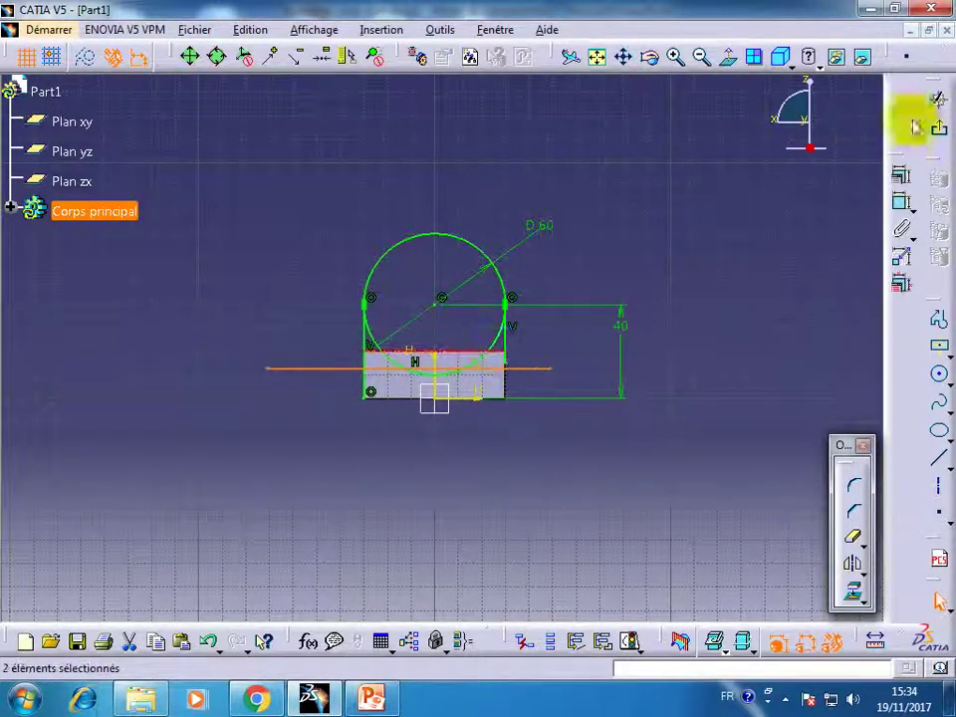
left_click(901, 175)
left_click(841, 153)
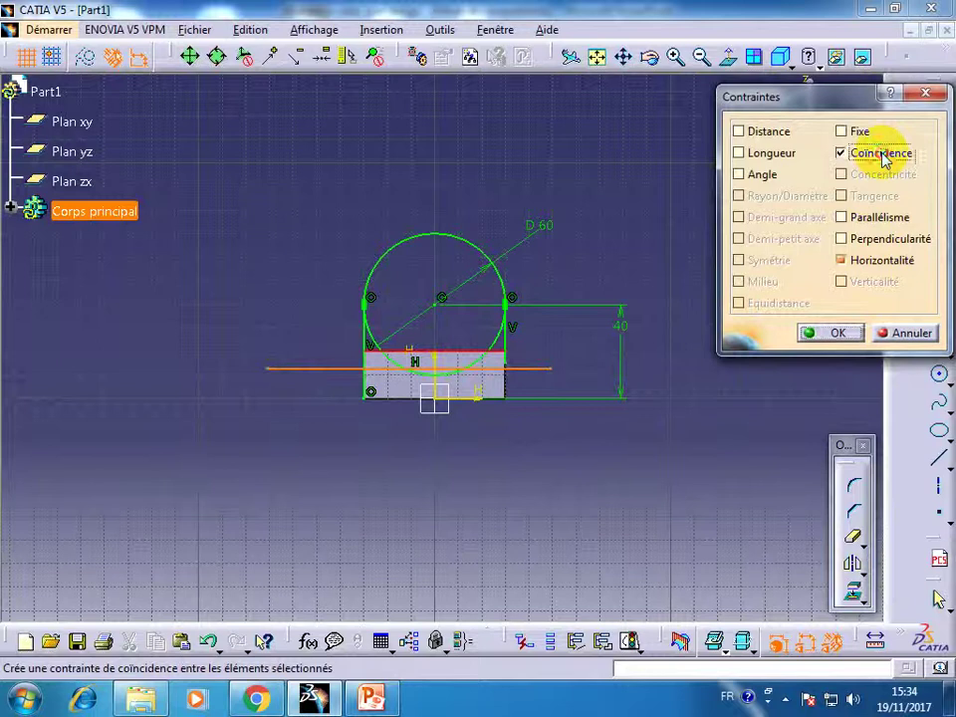
left_click(806, 332)
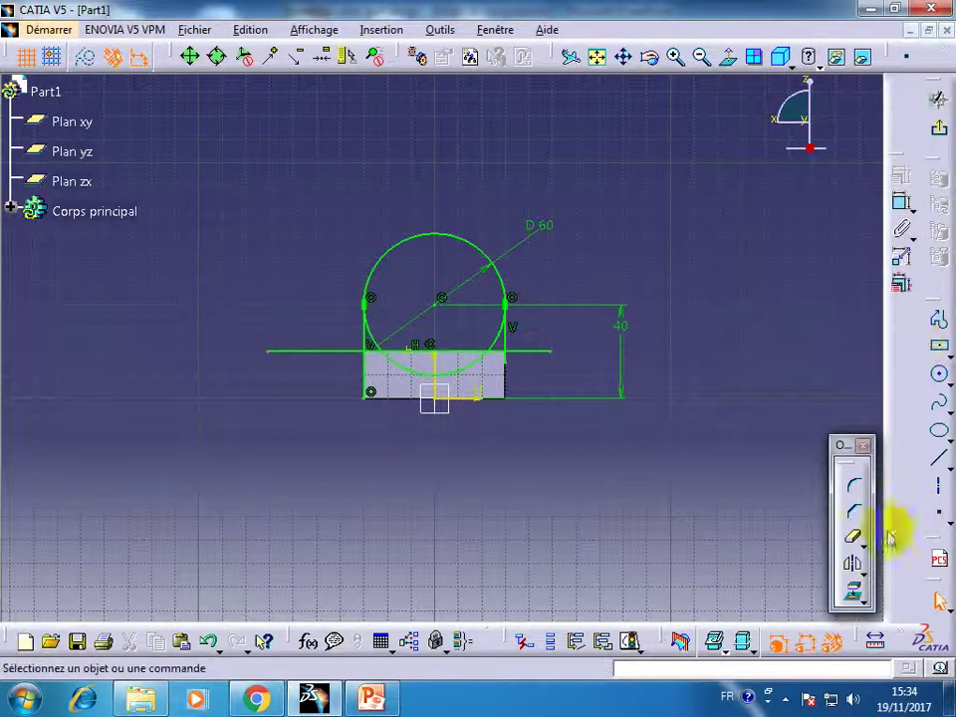
- Trim the horizontal line ends and lower arcs, leaving a closed arch
left_click(855, 538)
left_click(542, 352)
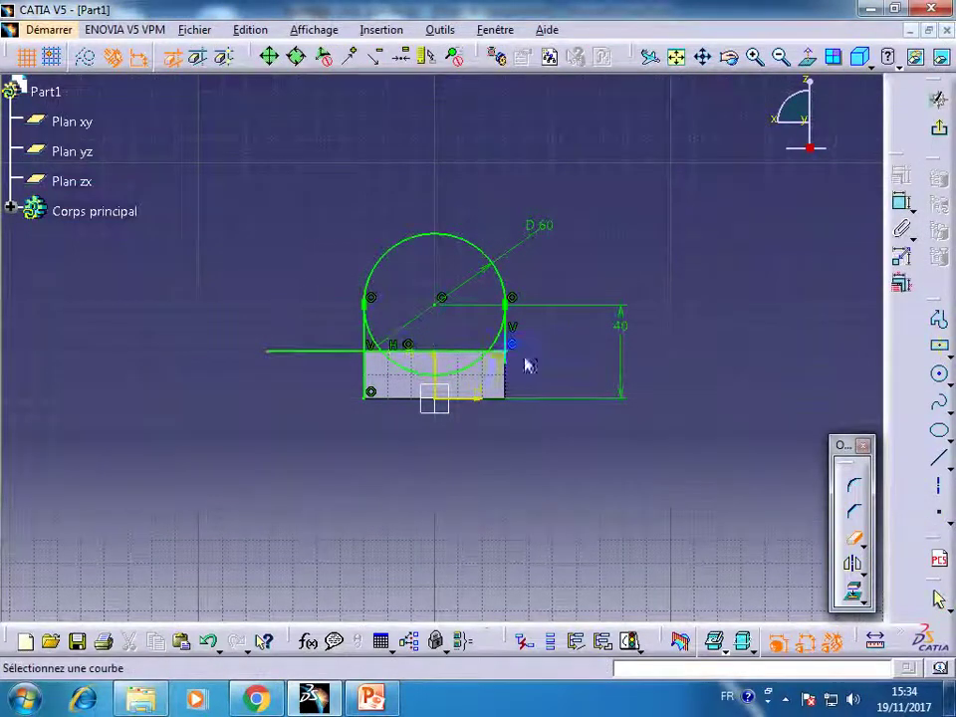
left_click(504, 330)
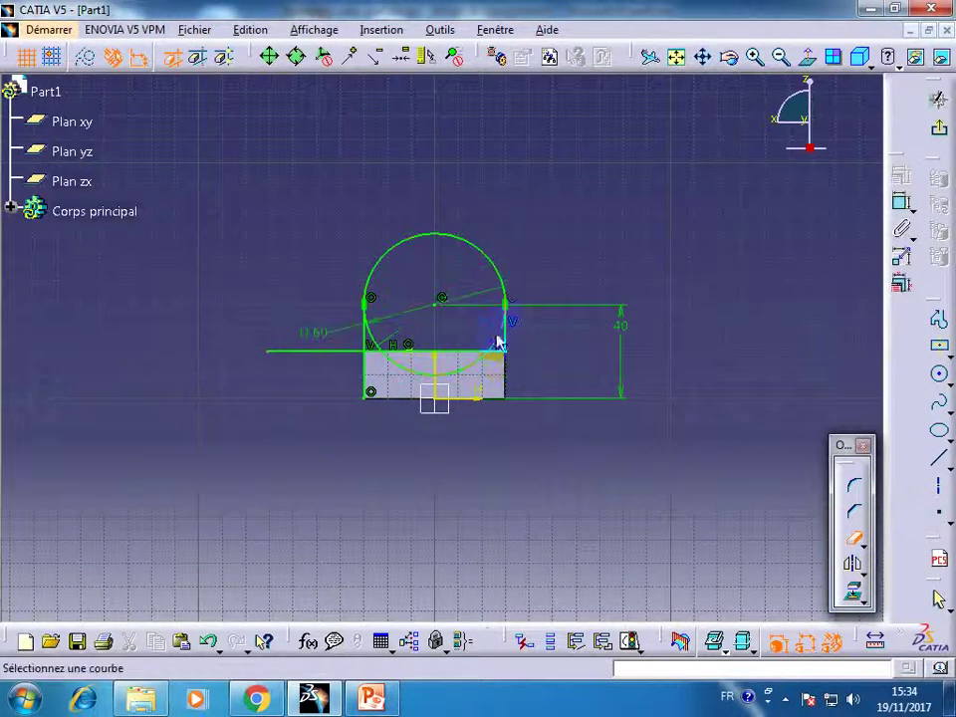
left_click(354, 350)
left_click(376, 333)
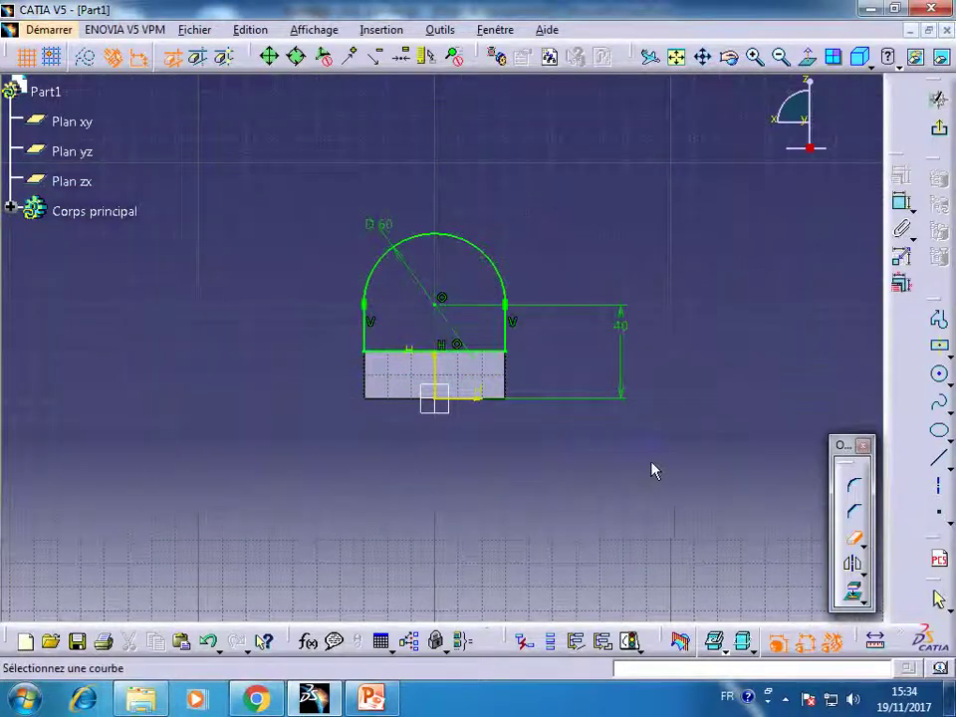
- Pad the arch profile 20 mm in the reversed direction, then rotate the view
left_click(941, 135)
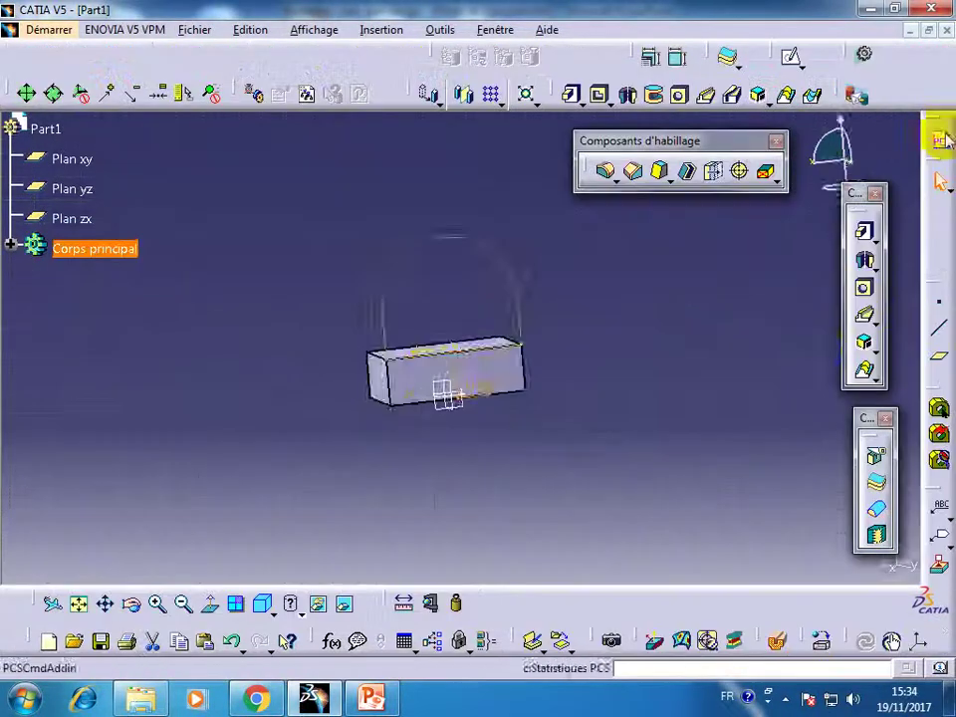
left_click(864, 234)
left_click(186, 411)
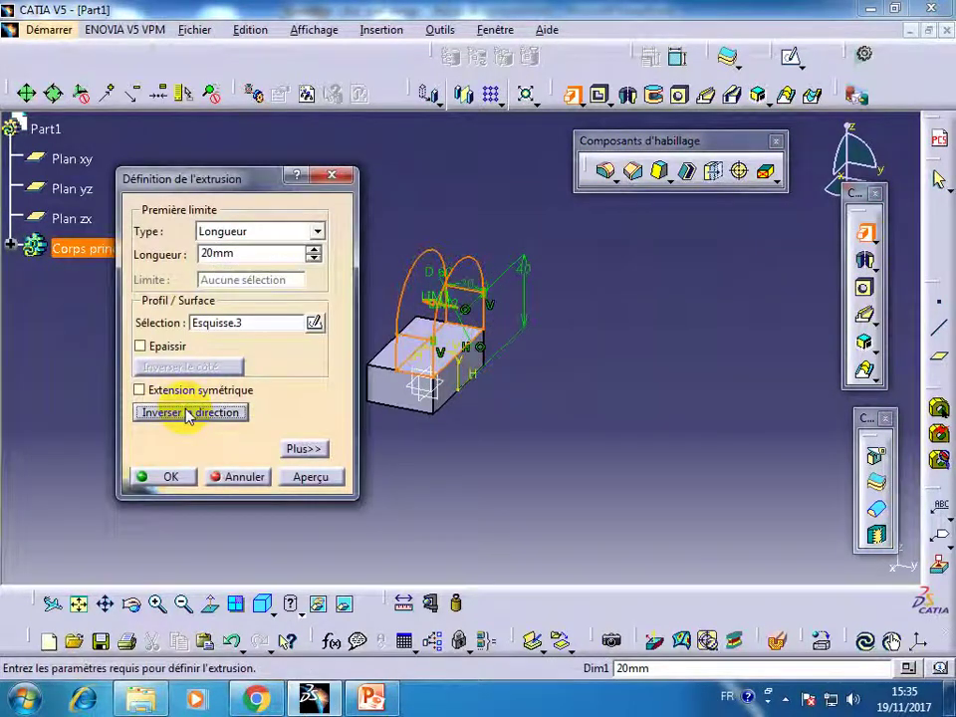
left_click(177, 486)
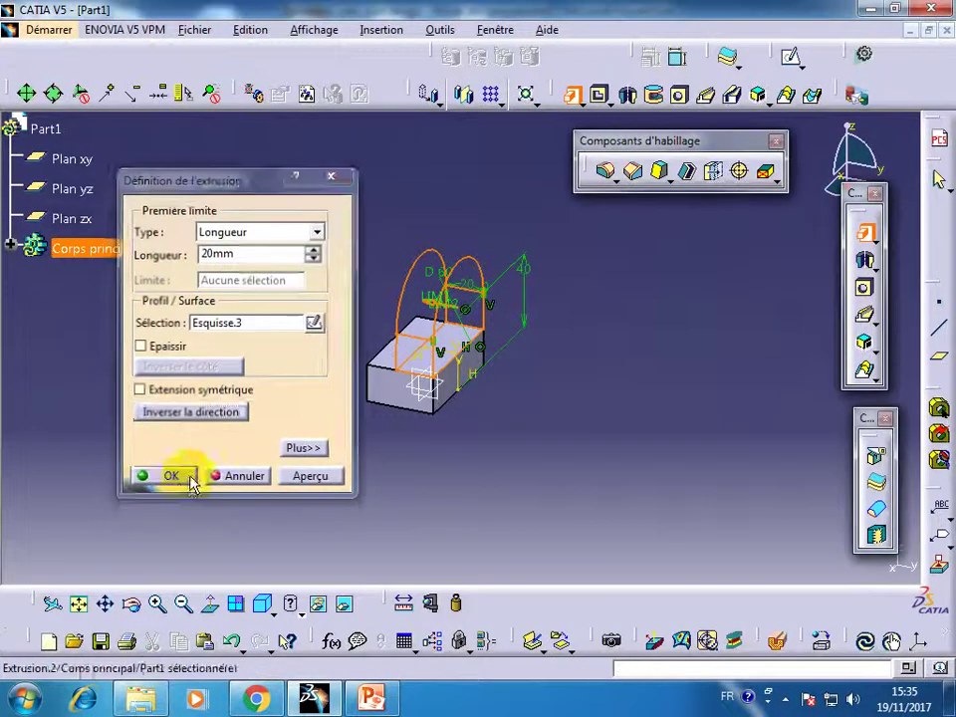
left_click(138, 606)
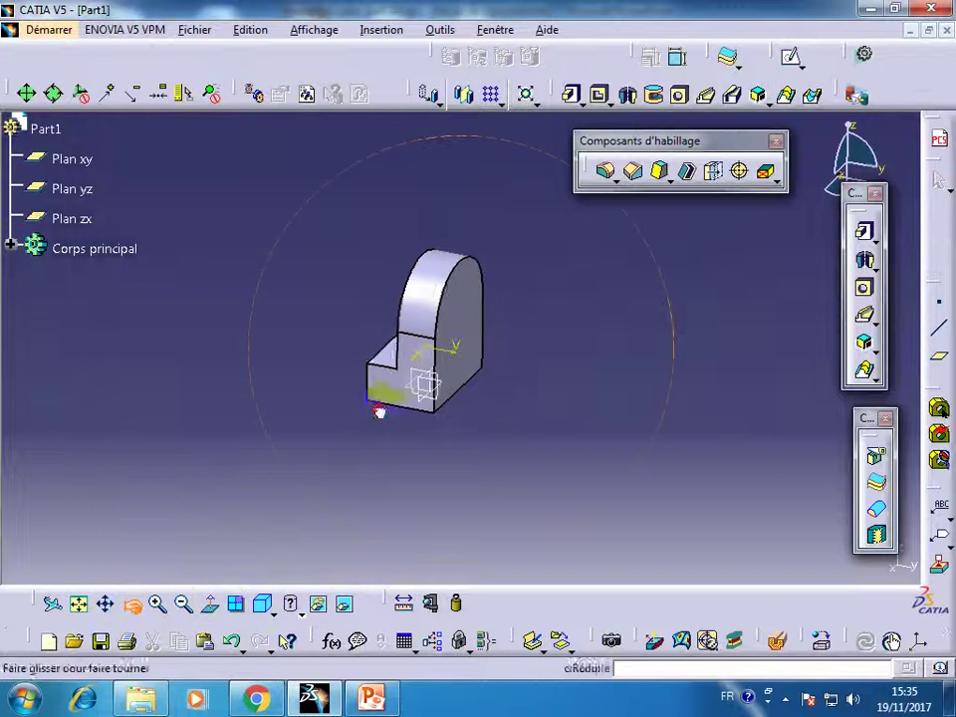
mouse_move(380, 409)
left_mouse_down()
mouse_move(511, 385)
mouse_move(465, 503)
mouse_move(389, 371)
mouse_move(335, 412)
mouse_move(422, 533)
mouse_move(546, 478)
mouse_move(592, 383)
mouse_move(185, 392)
mouse_move(453, 438)
left_mouse_up()
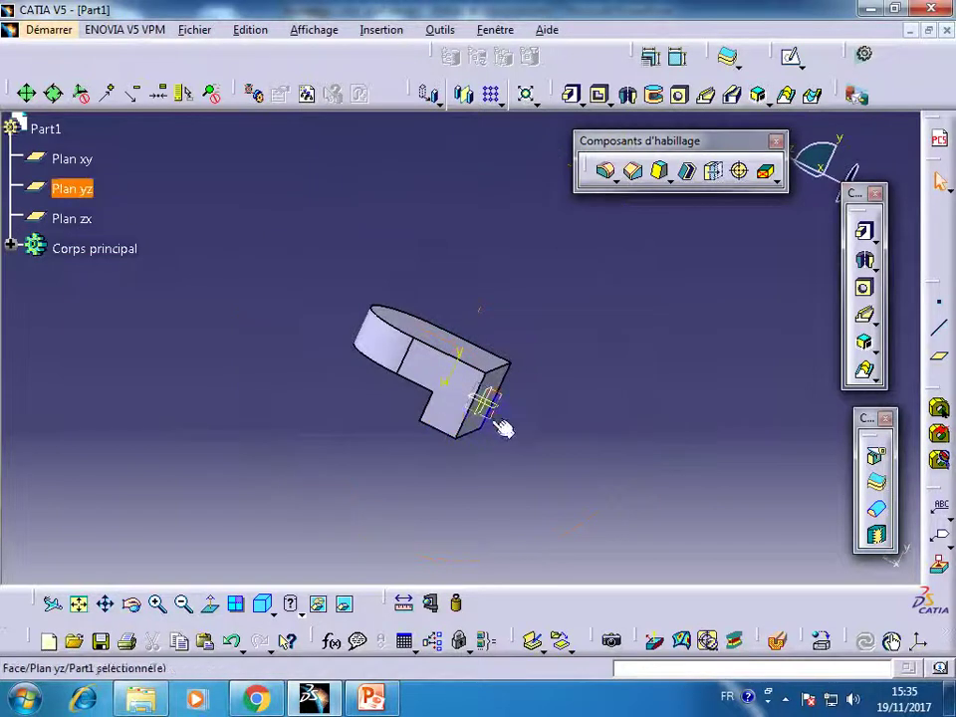
- Sketch a 60 mm diameter circle on the yz plane, centre coincident with a line
left_click(790, 56)
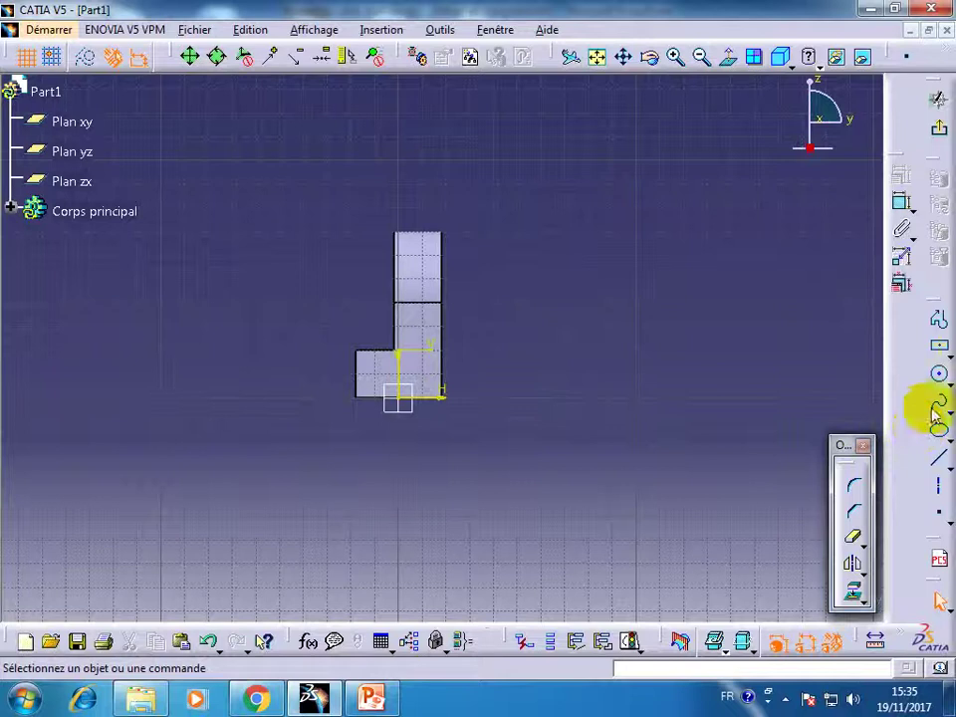
left_click(938, 375)
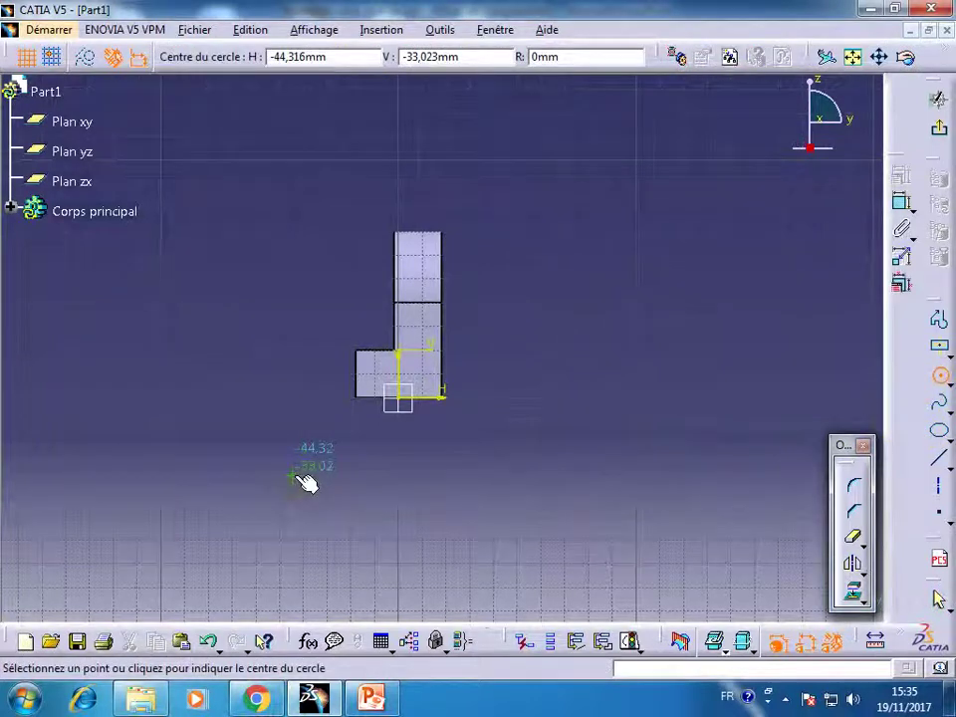
left_click(338, 516)
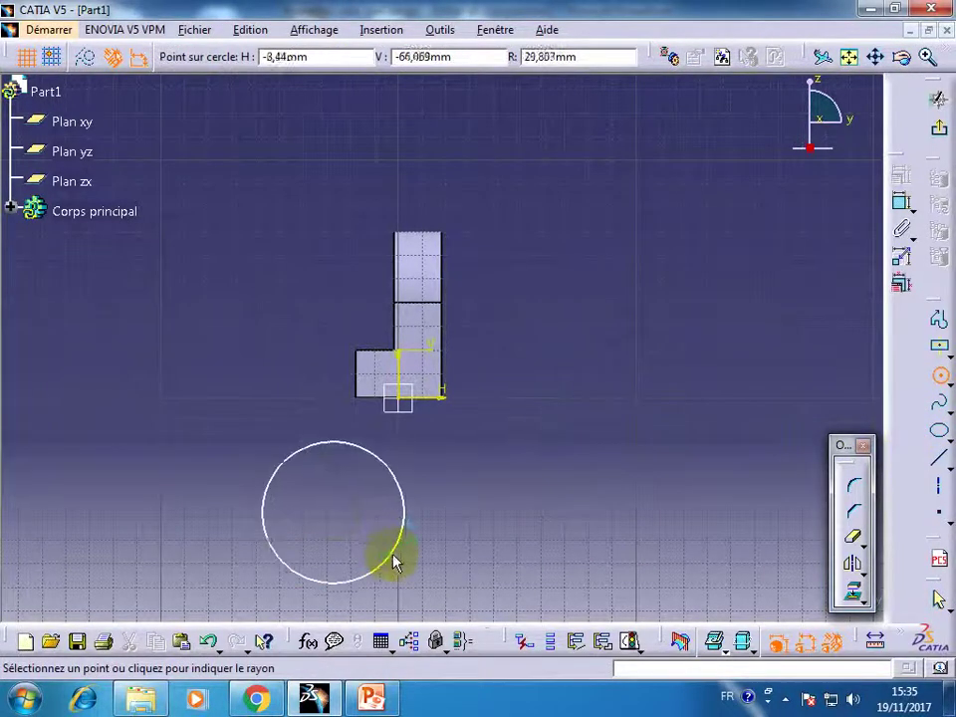
left_click(394, 556)
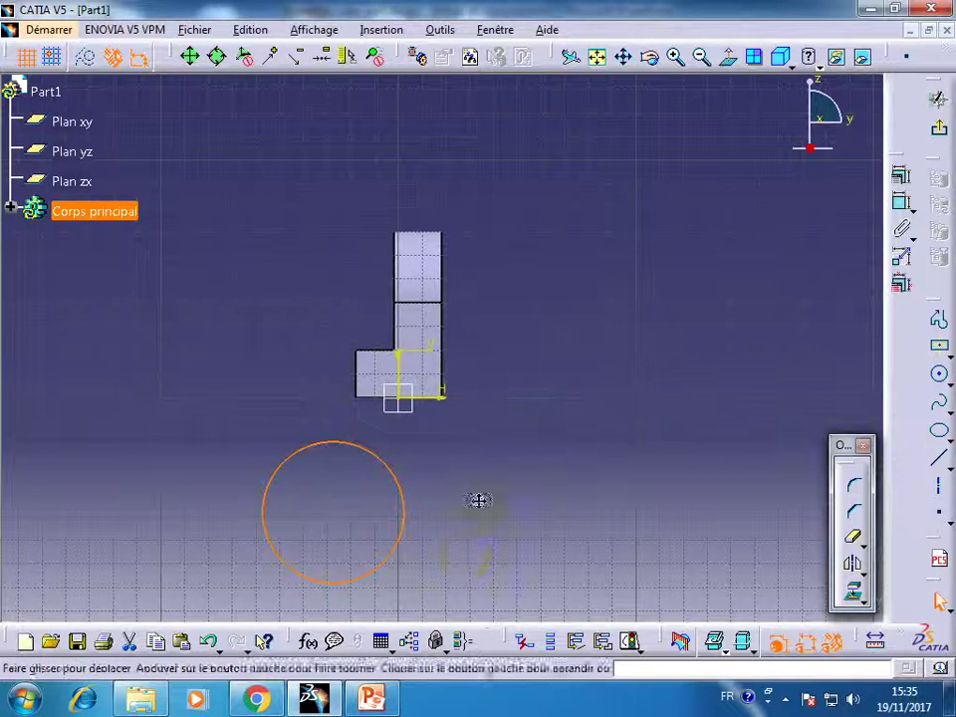
left_click(902, 203)
double_click(512, 506)
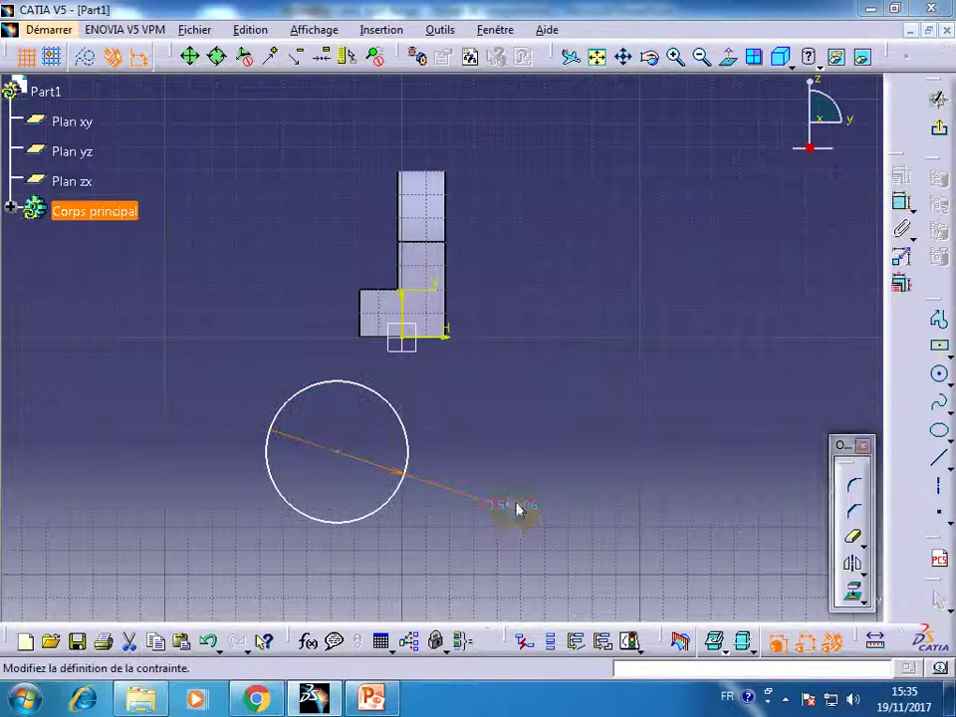
type("60mm")
key("Return")
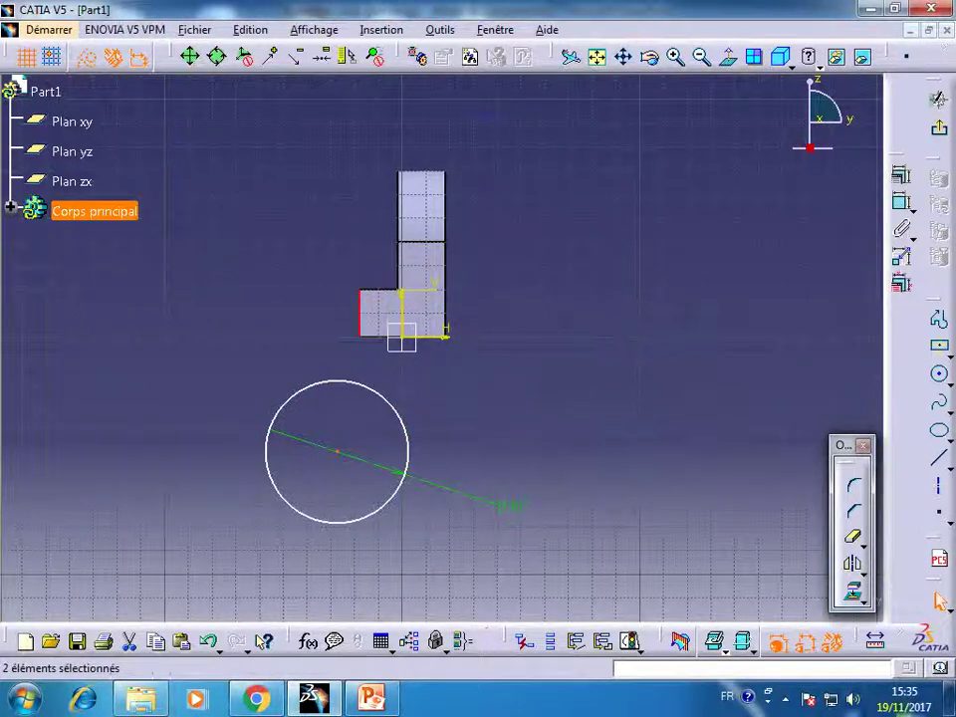
left_click(906, 171)
left_click(862, 152)
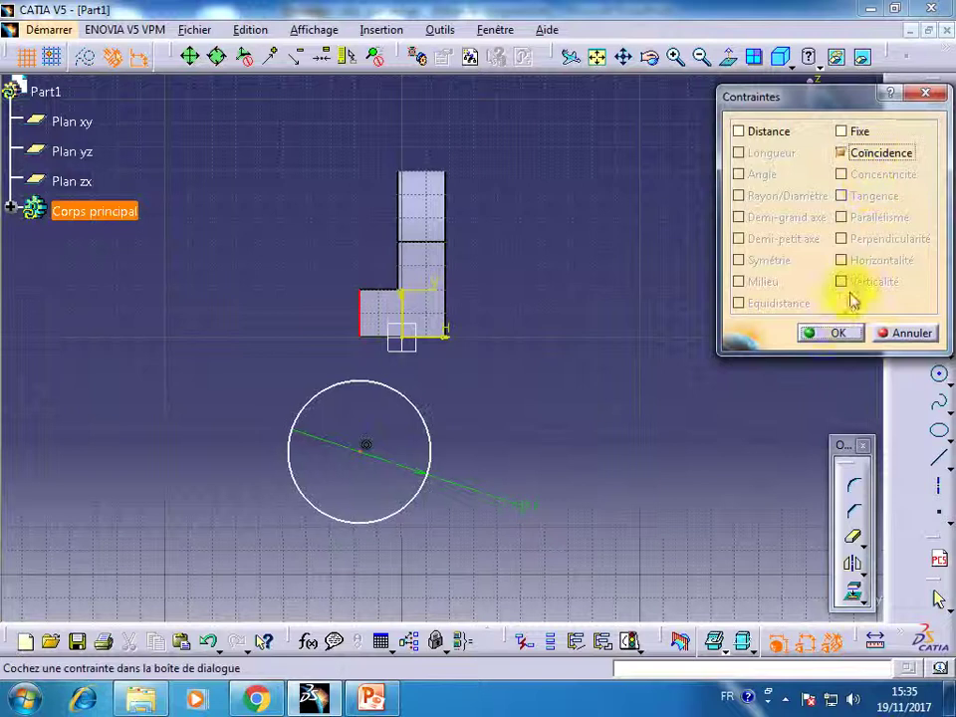
left_click(836, 332)
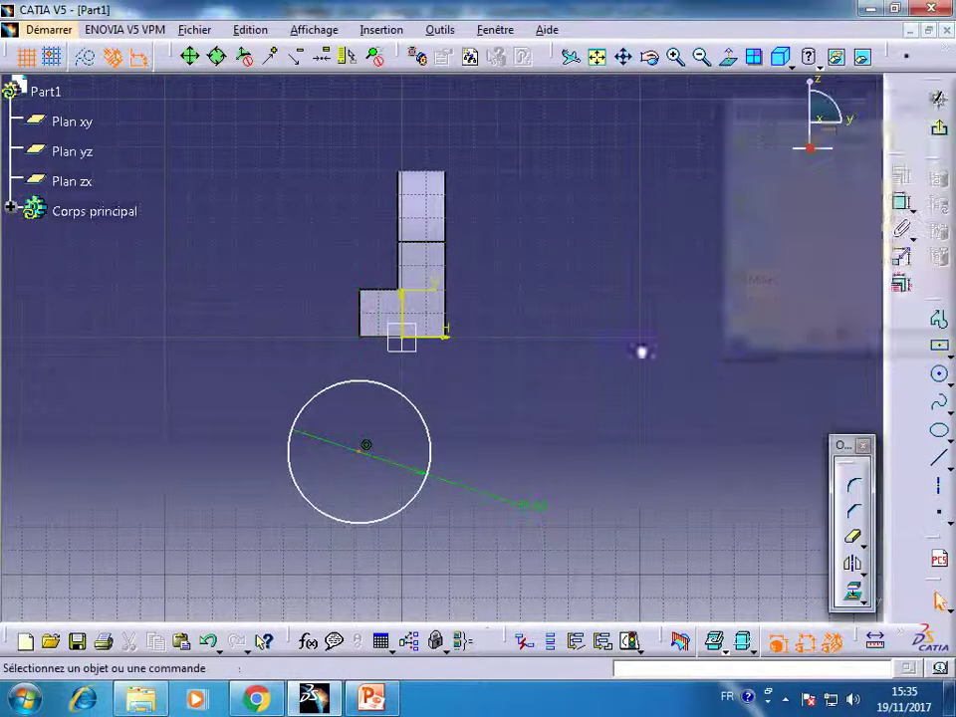
- Dimension the circle centre 66 mm from the block's edge
left_click(902, 202)
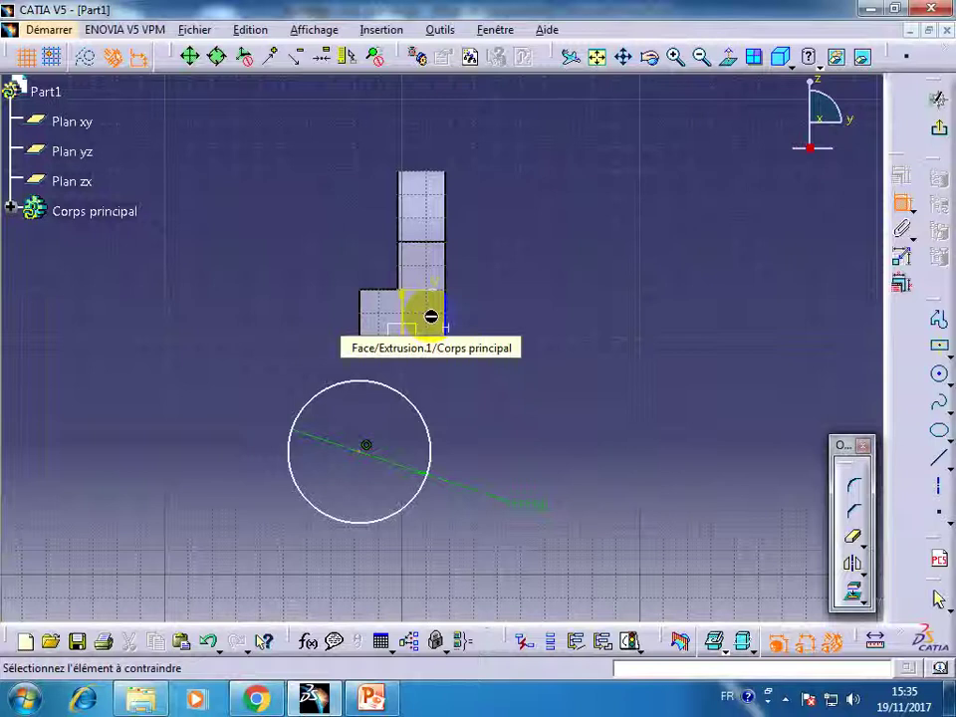
left_click(366, 291)
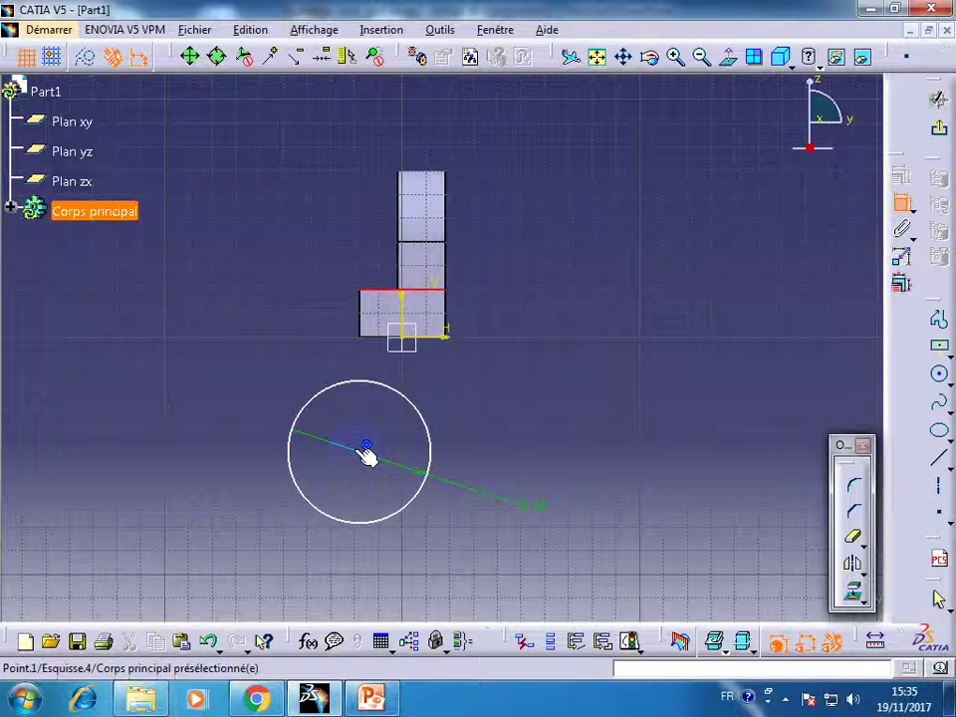
left_click(366, 447)
left_click(216, 394)
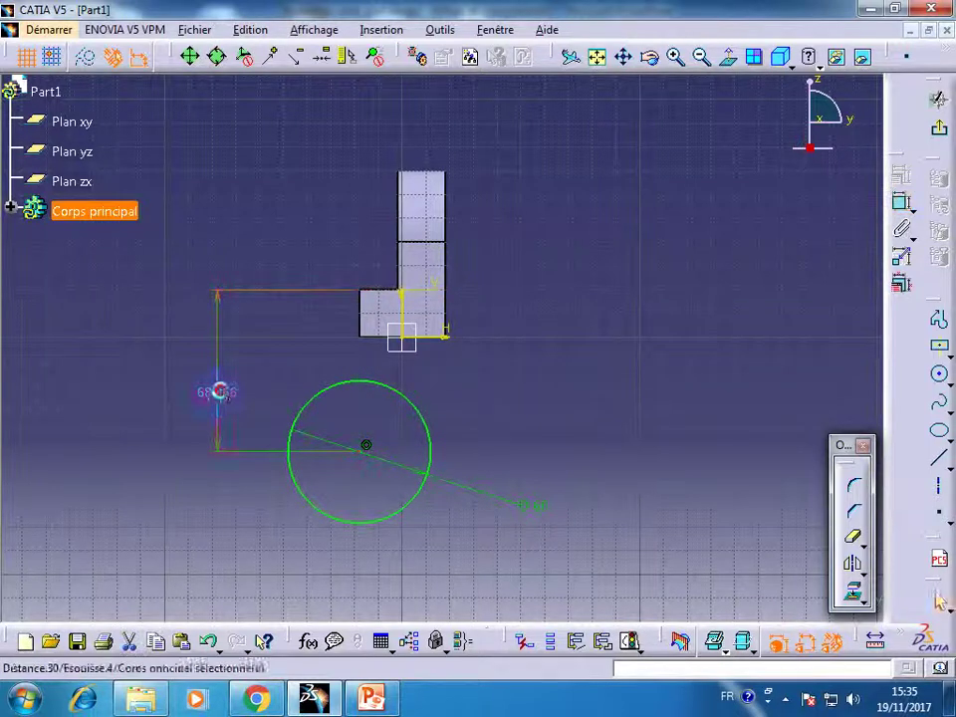
double_click(217, 393)
type("66")
key("Return")
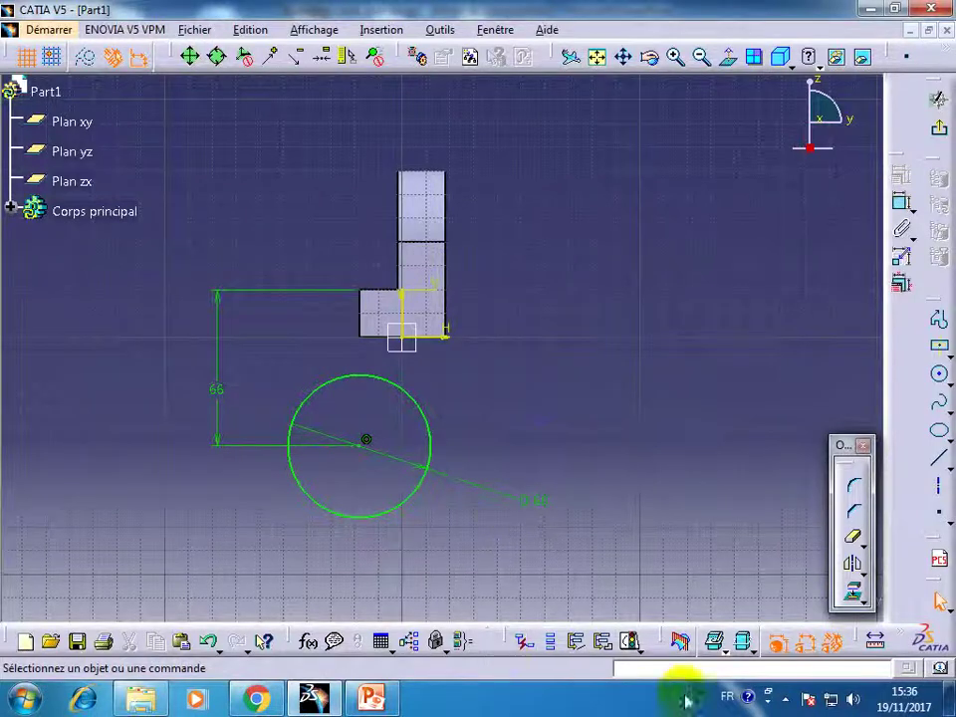
left_click(784, 699)
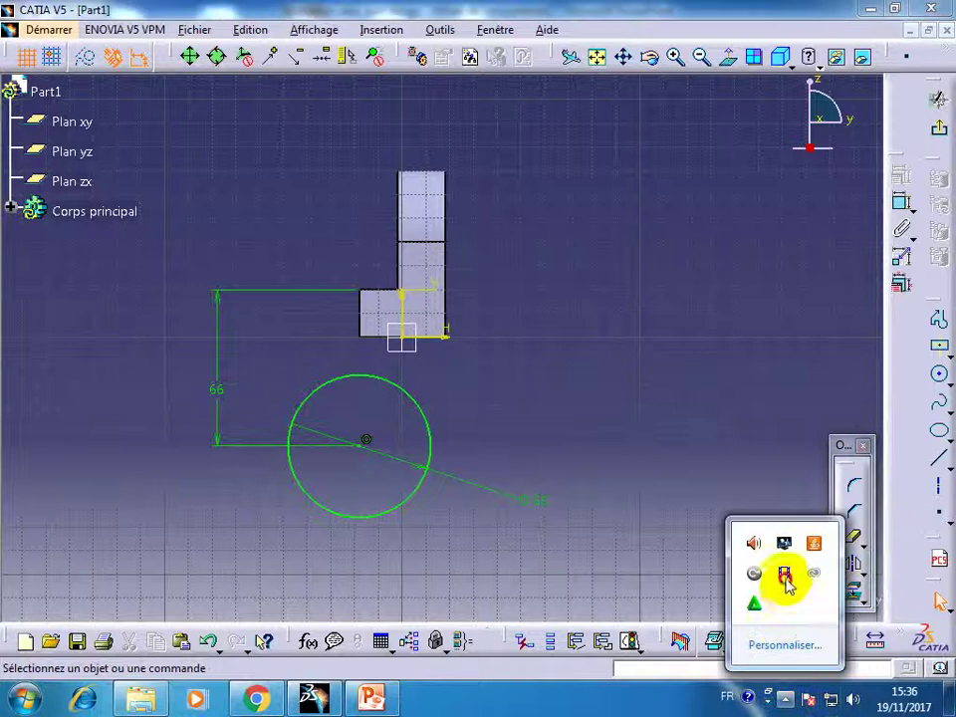
- Leave the current sketch and reopen the circle sketch Esquisse.5 for editing
left_click(936, 130)
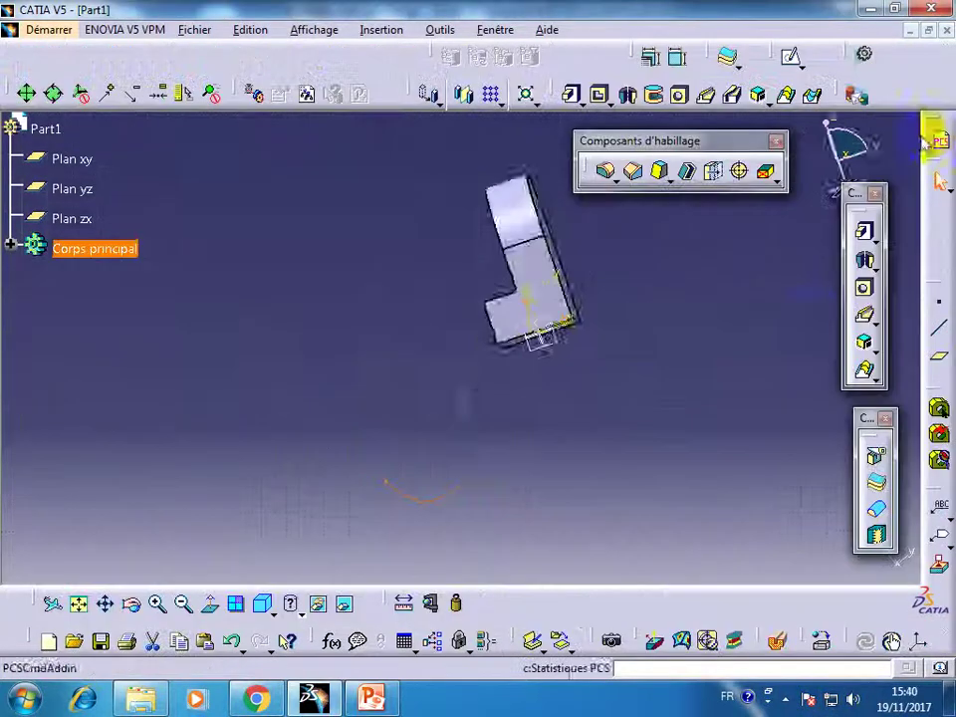
left_click(627, 95)
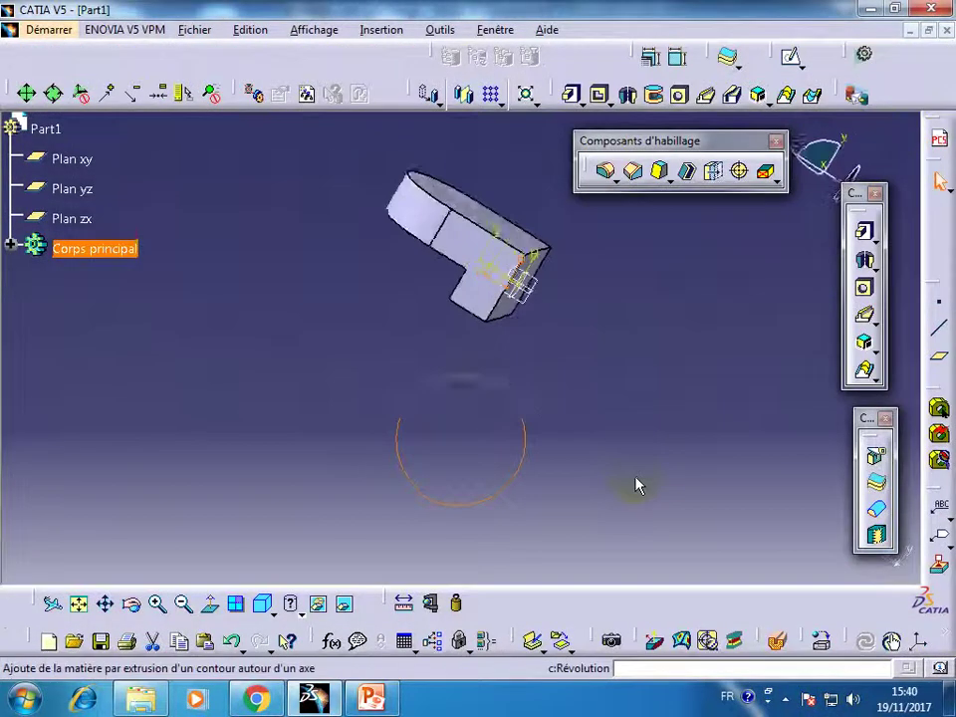
left_click(791, 57)
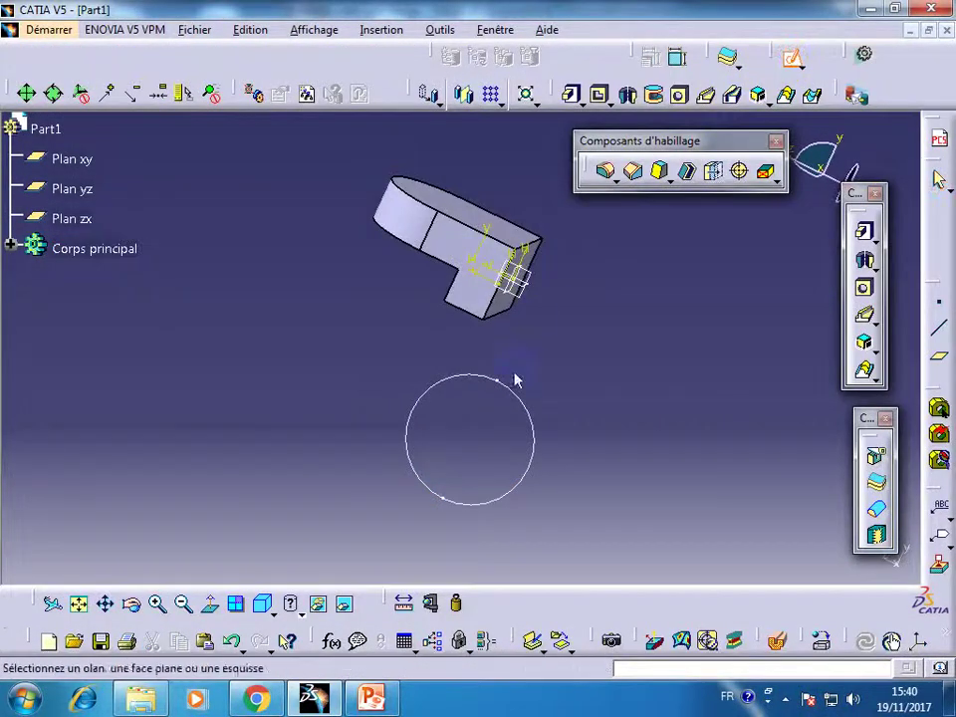
left_click(509, 388)
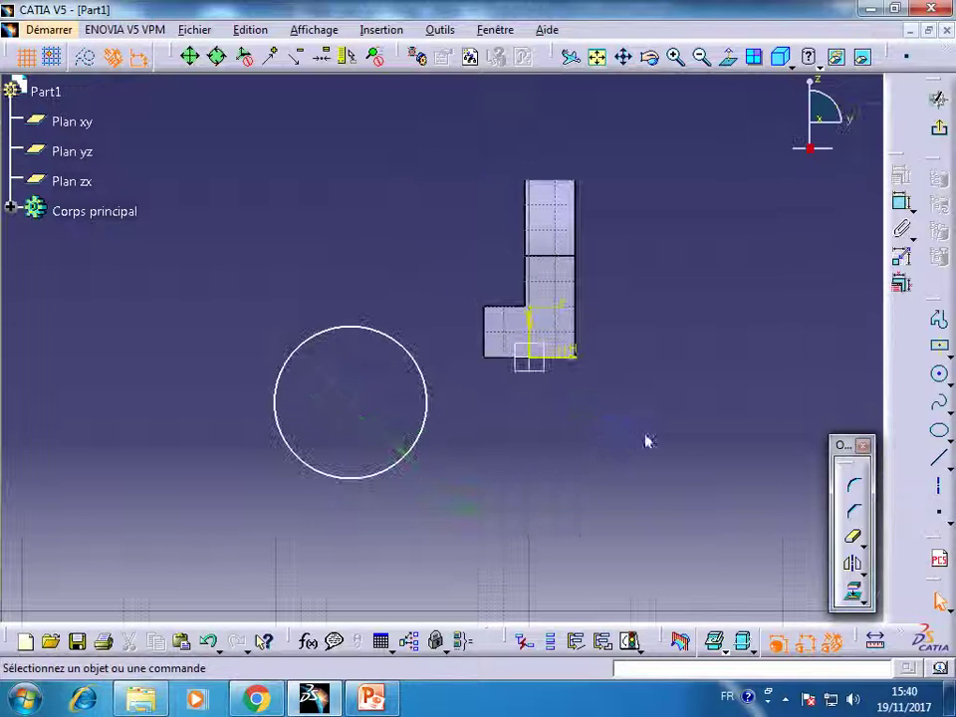
- Constrain the circle's centre coincident with the horizontal H axis
left_click(360, 416)
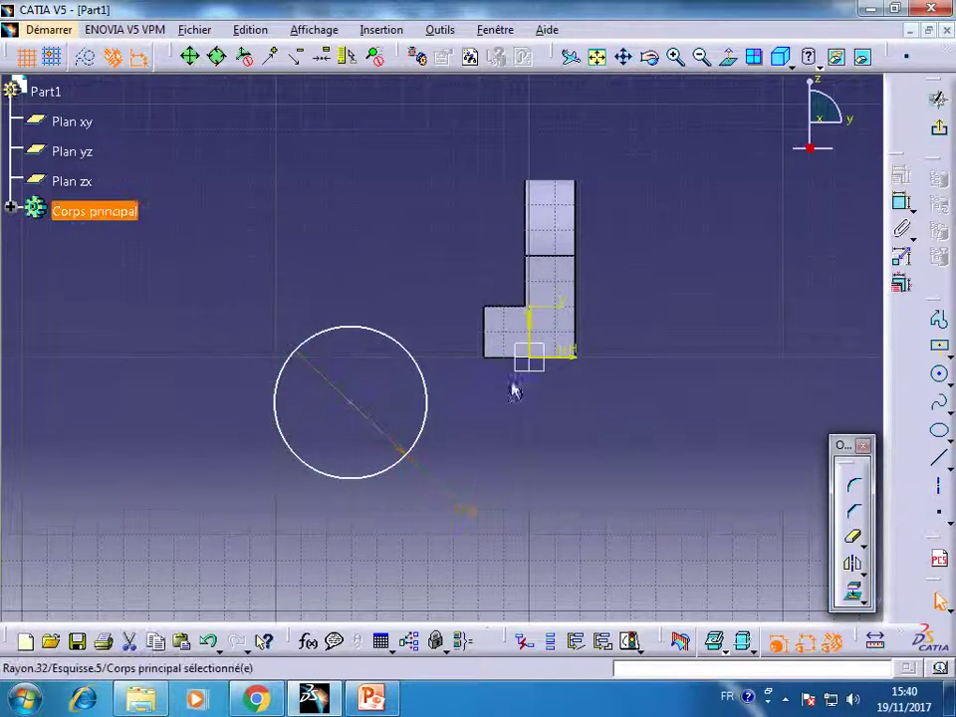
key("Escape")
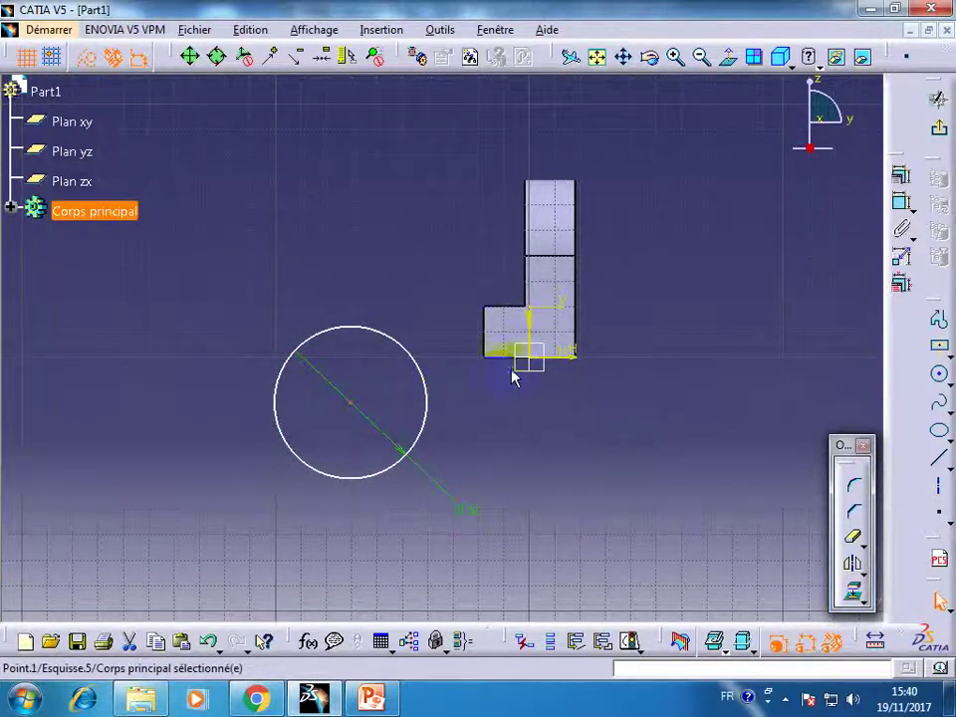
left_click(566, 352, "ctrl")
left_click(900, 199)
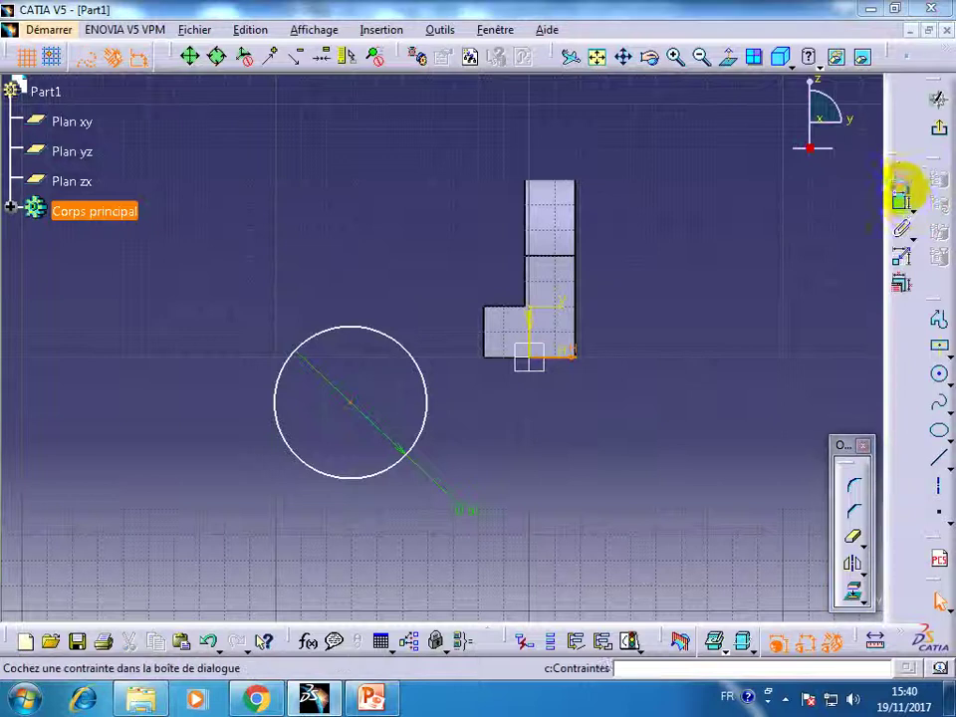
left_click(854, 154)
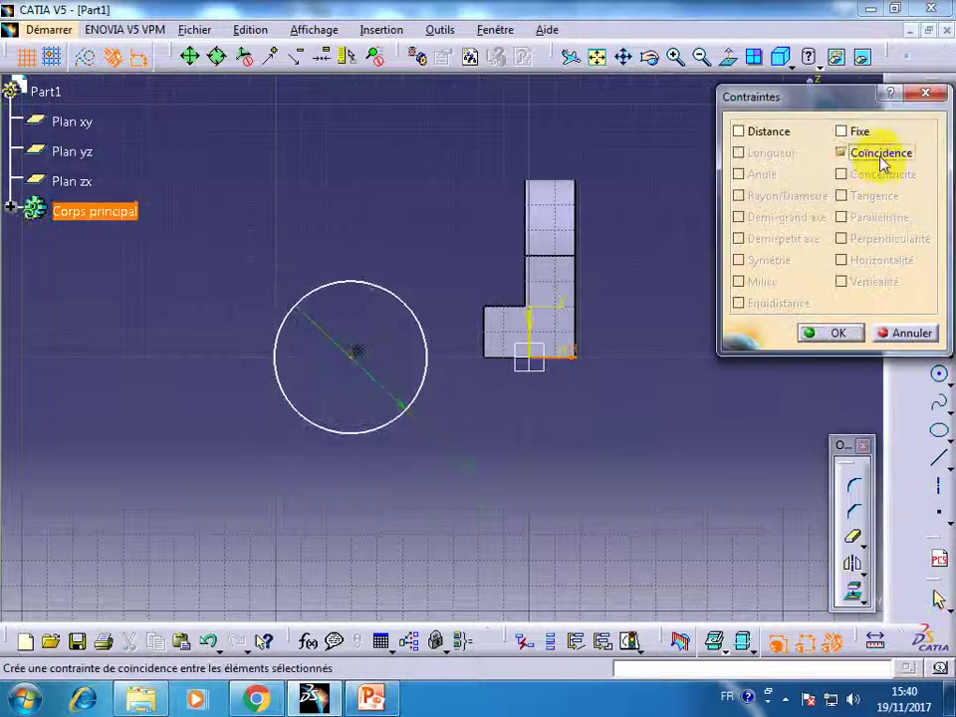
left_click(830, 335)
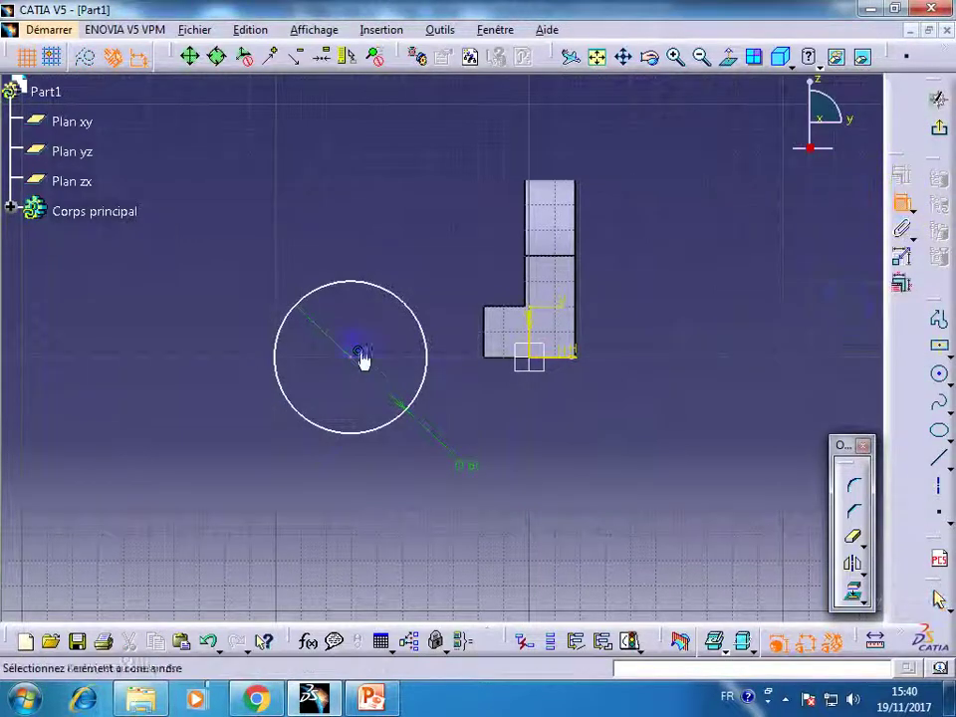
- Set the distance from the part's edge to the circle centre to 58 mm
left_click(585, 344)
left_click(497, 403)
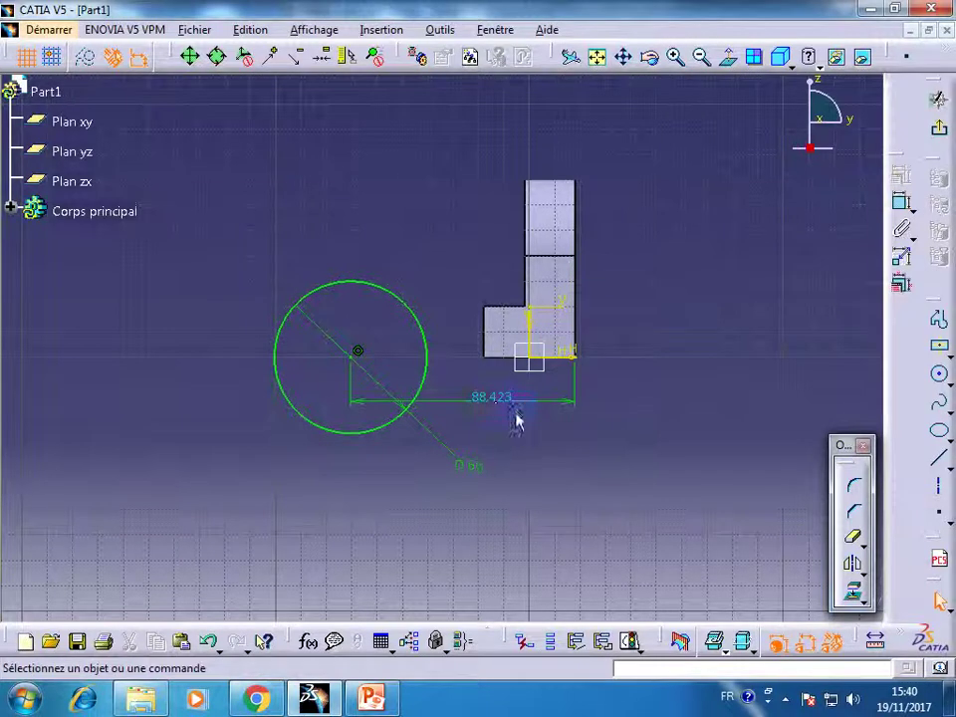
double_click(502, 403)
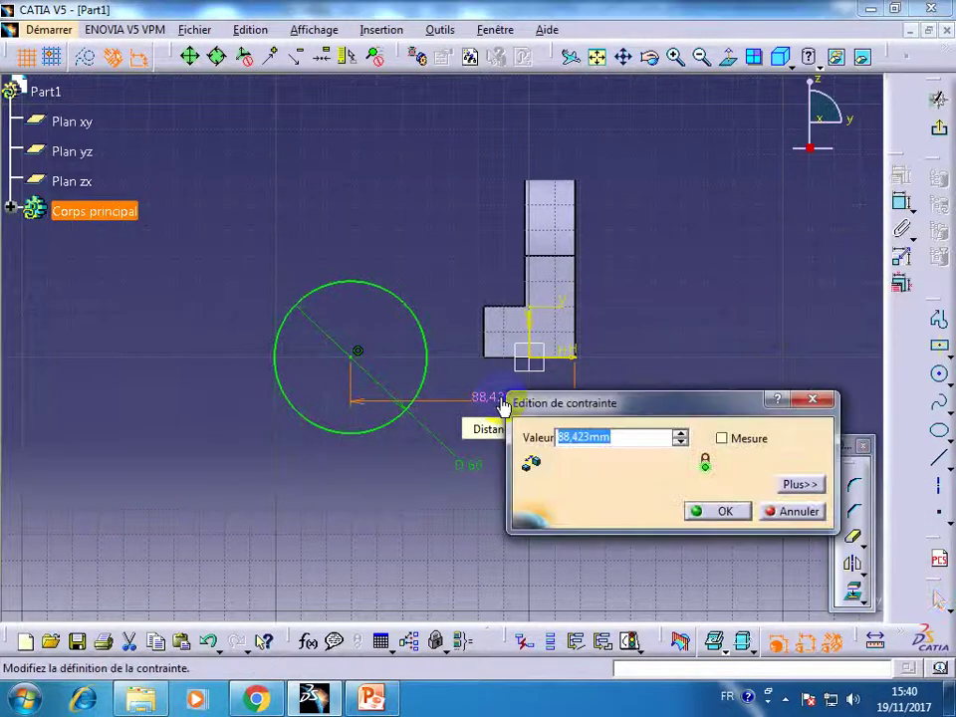
key("Return")
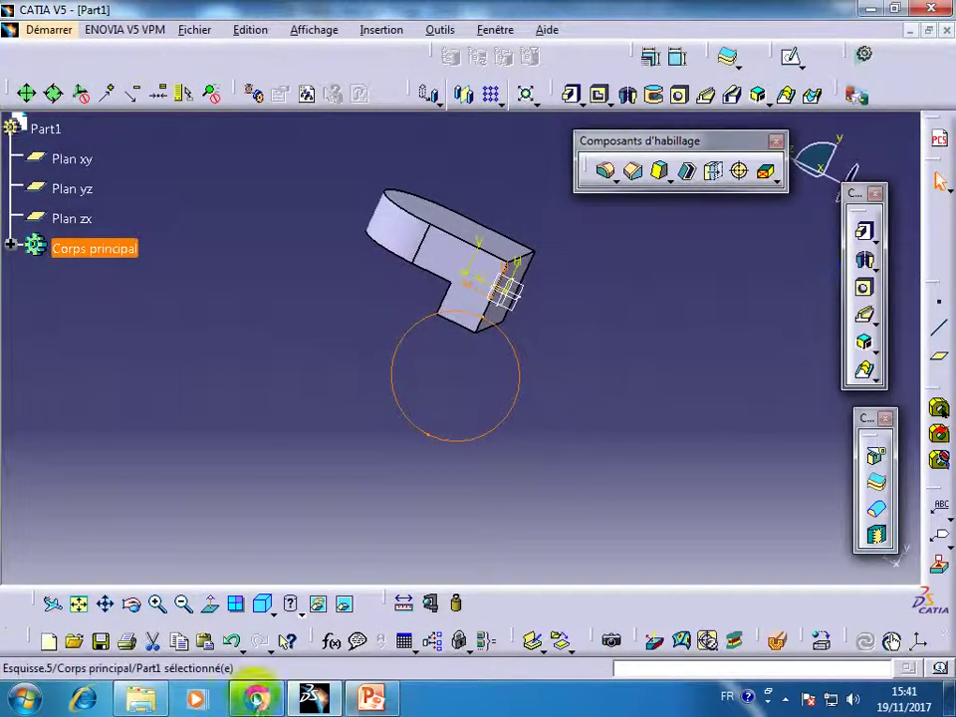
- Reopen Esquisse.5, delete the circle and its 58 mm dimension, and exit the sketch
left_click_drag(132, 603, 397, 562)
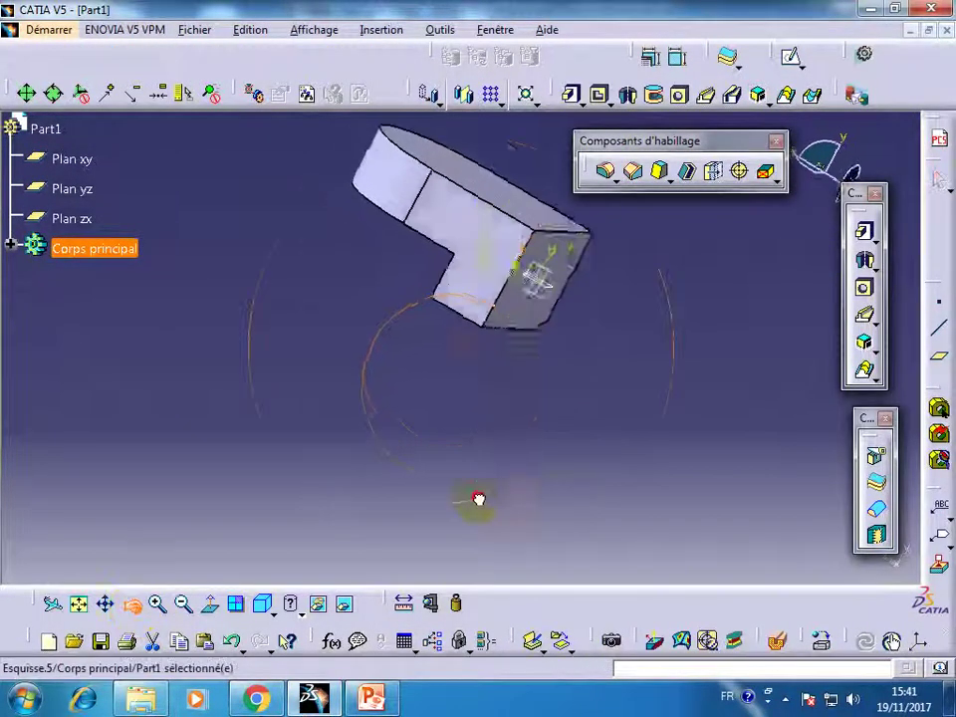
left_click(132, 603)
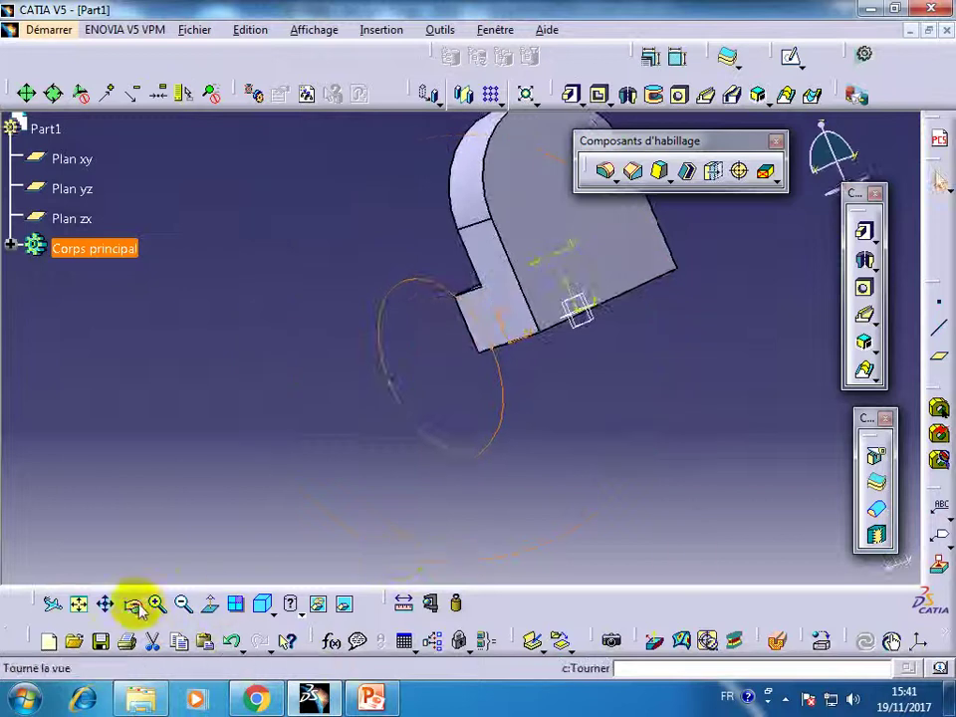
mouse_move(613, 377)
left_mouse_down()
mouse_move(420, 337)
mouse_move(507, 343)
mouse_move(546, 334)
mouse_move(538, 307)
left_mouse_up()
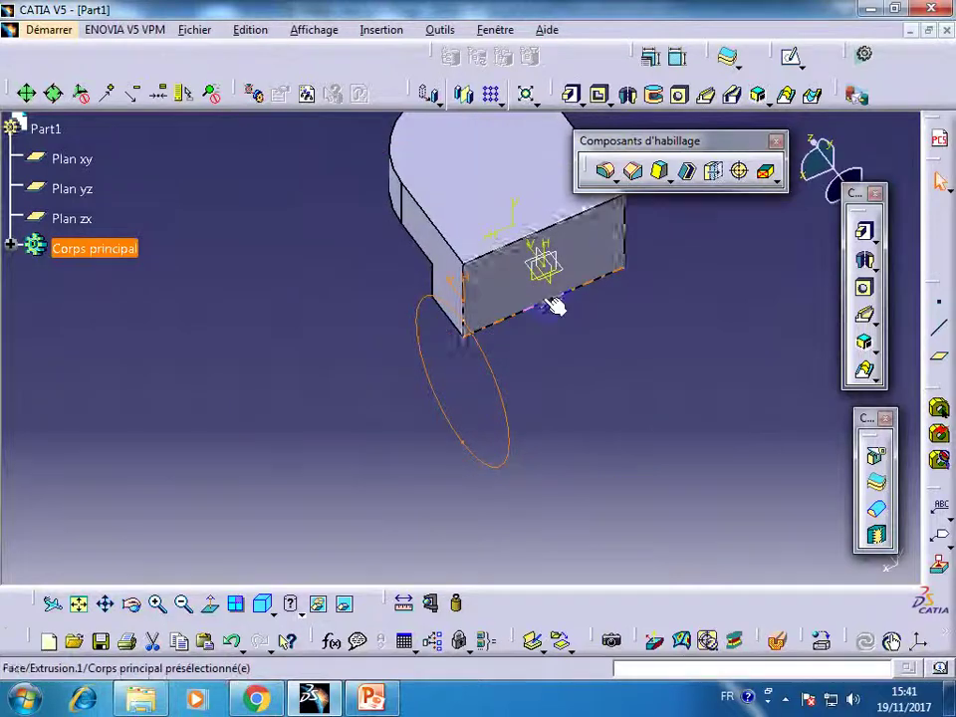
double_click(494, 383)
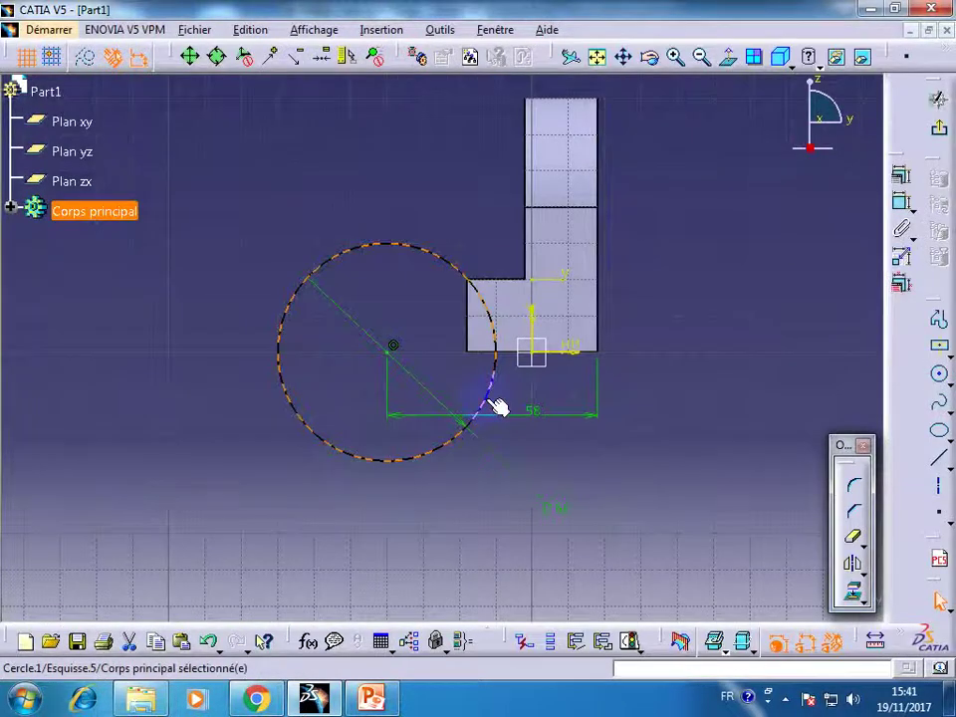
key("Delete")
left_click(498, 415)
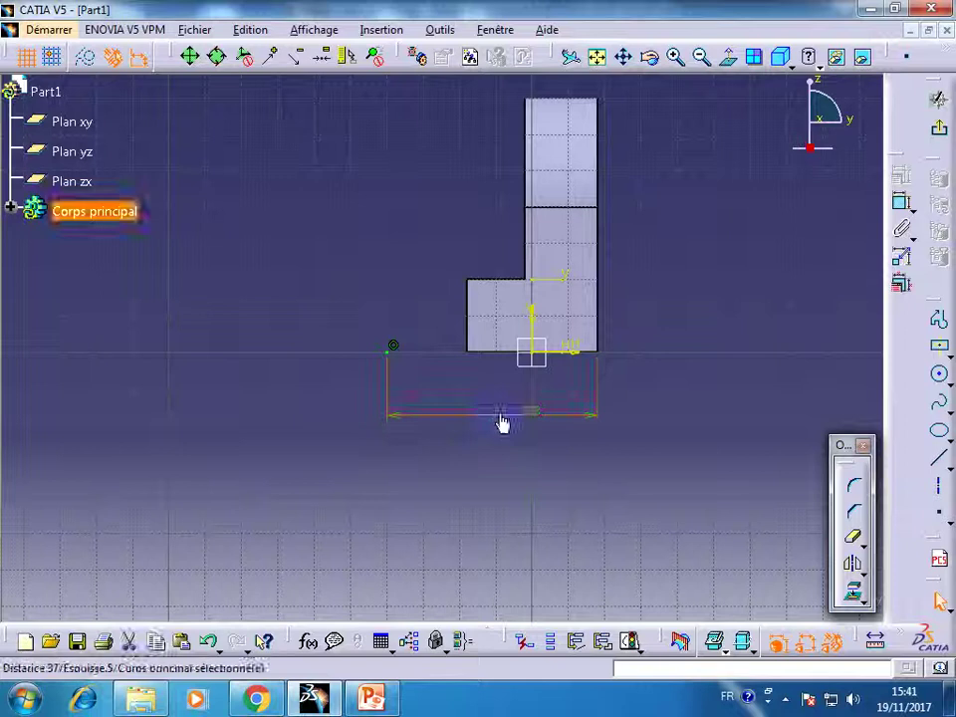
key("Delete")
left_click(386, 348)
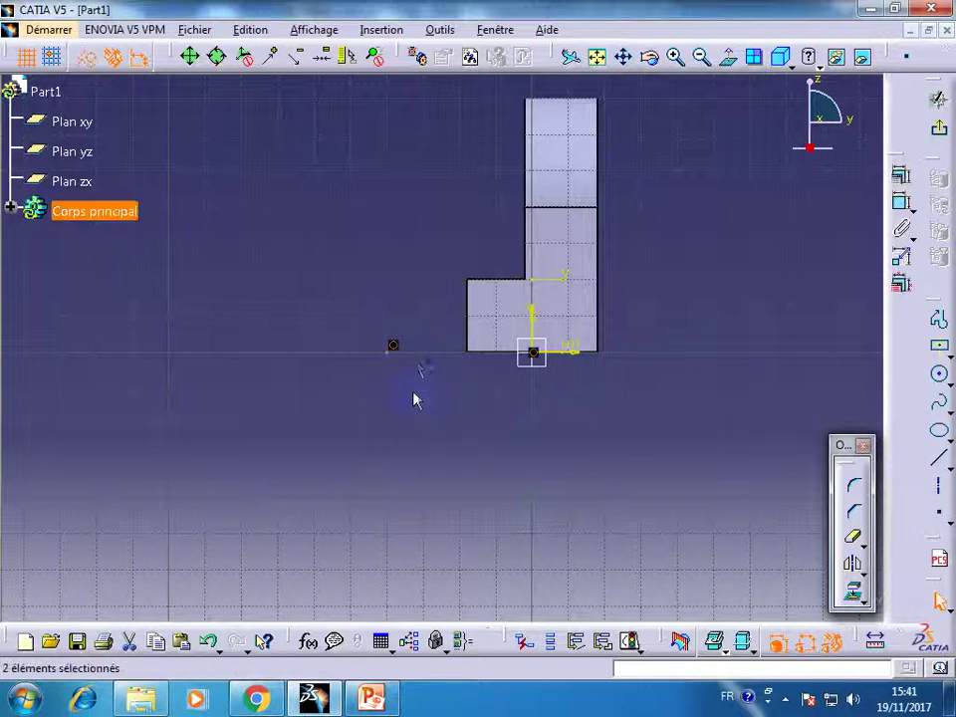
left_click(519, 422)
left_click(939, 128)
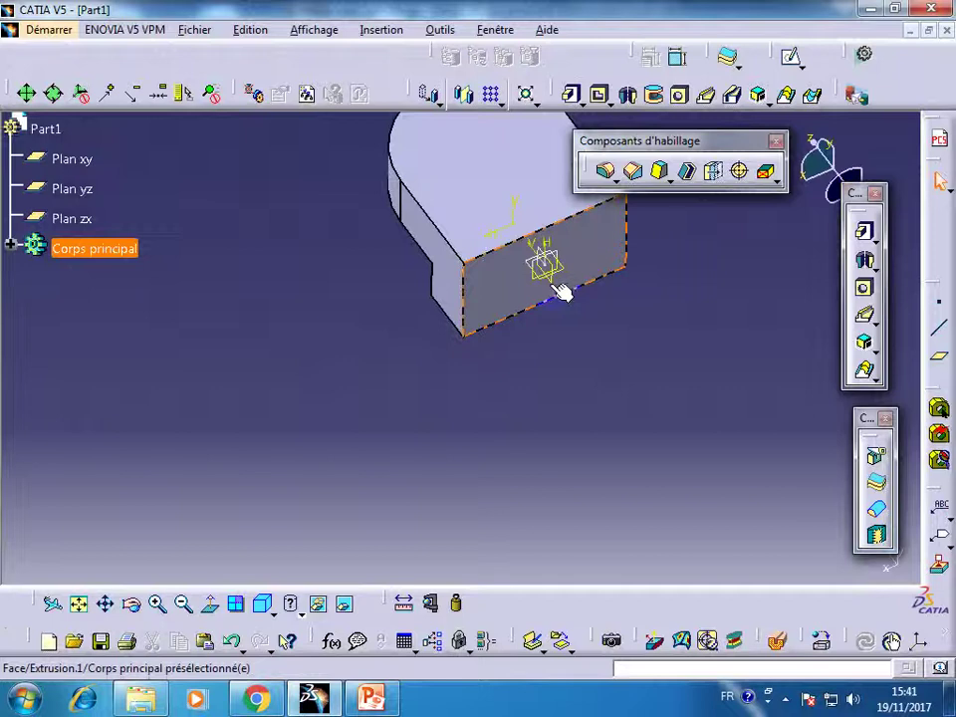
- Start a new sketch on Plan yz and draw a circle
left_click(558, 286)
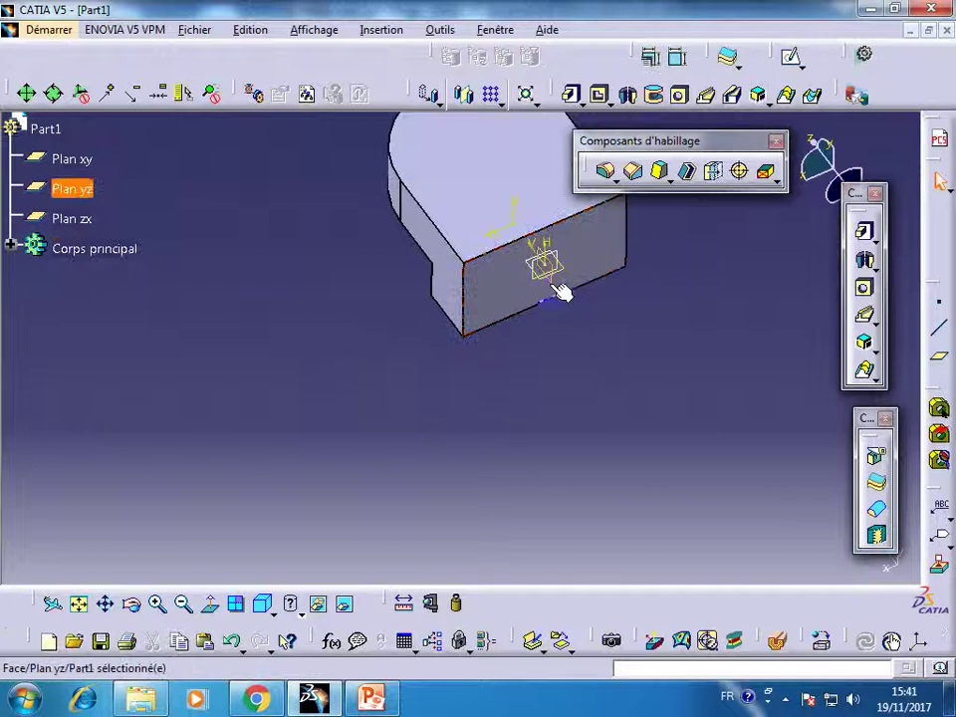
left_click(789, 57)
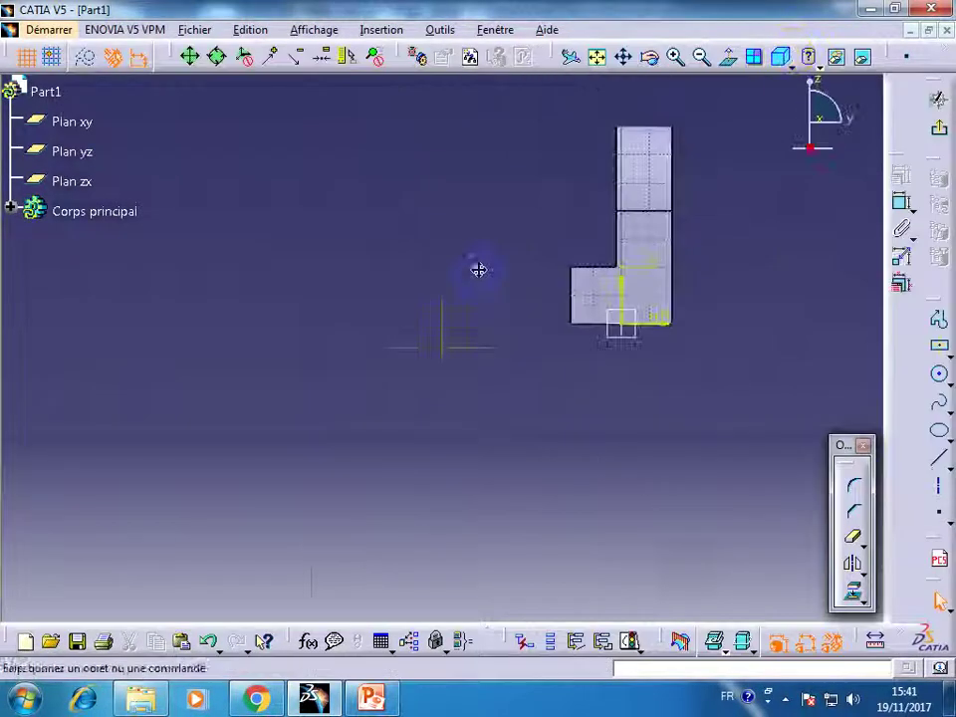
left_click(938, 371)
left_click(461, 356)
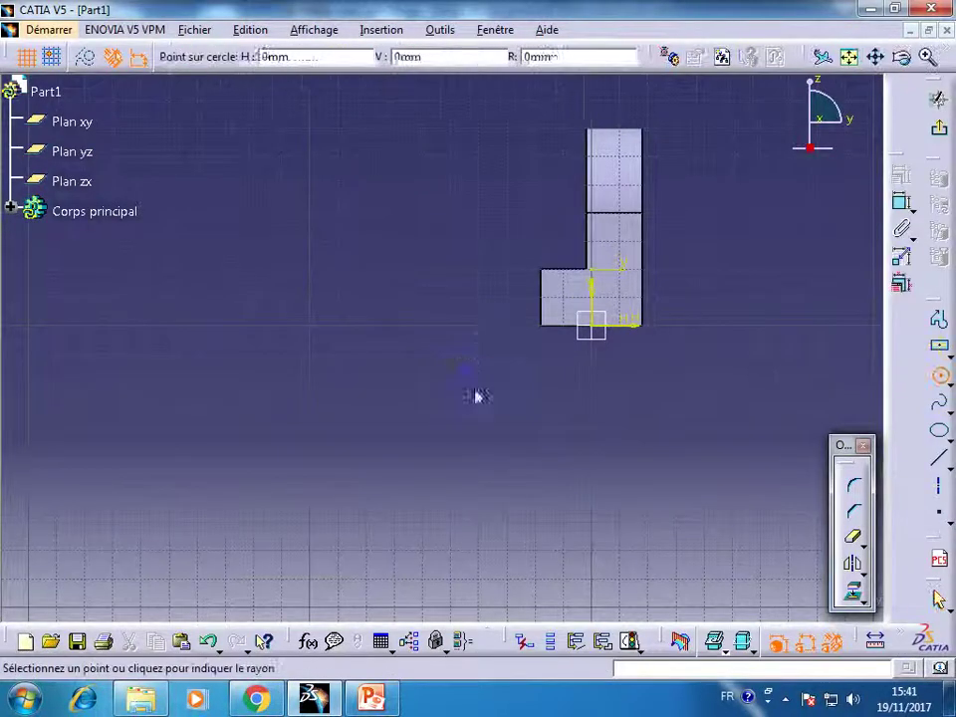
left_click(521, 447)
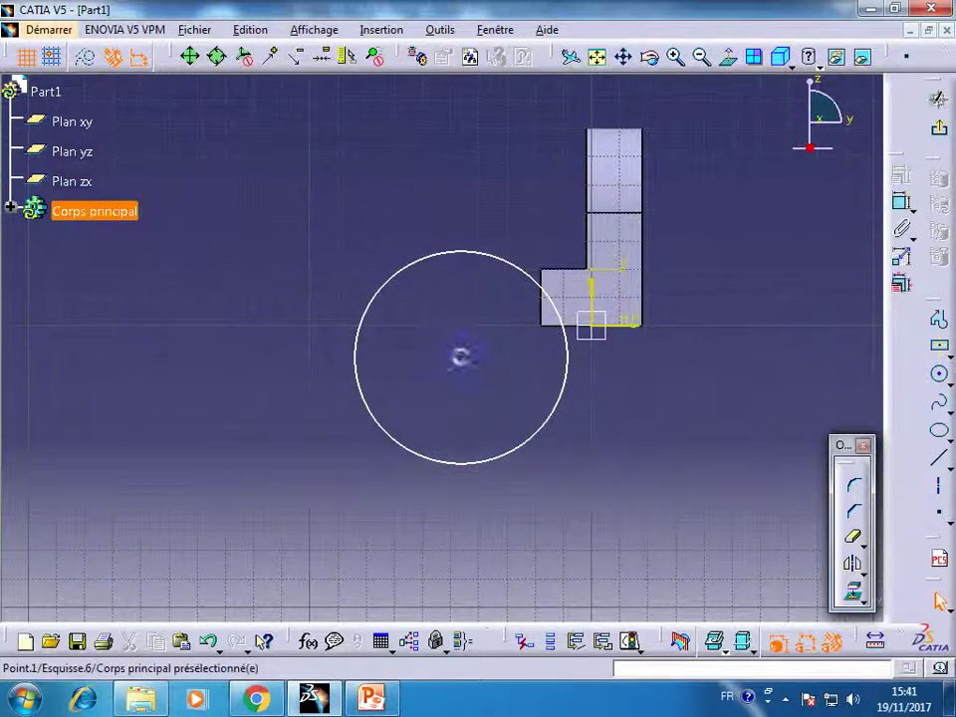
- Make the new circle's centre coincident with the horizontal H axis
left_click_drag(460, 355, 593, 344)
left_click(627, 325, "ctrl")
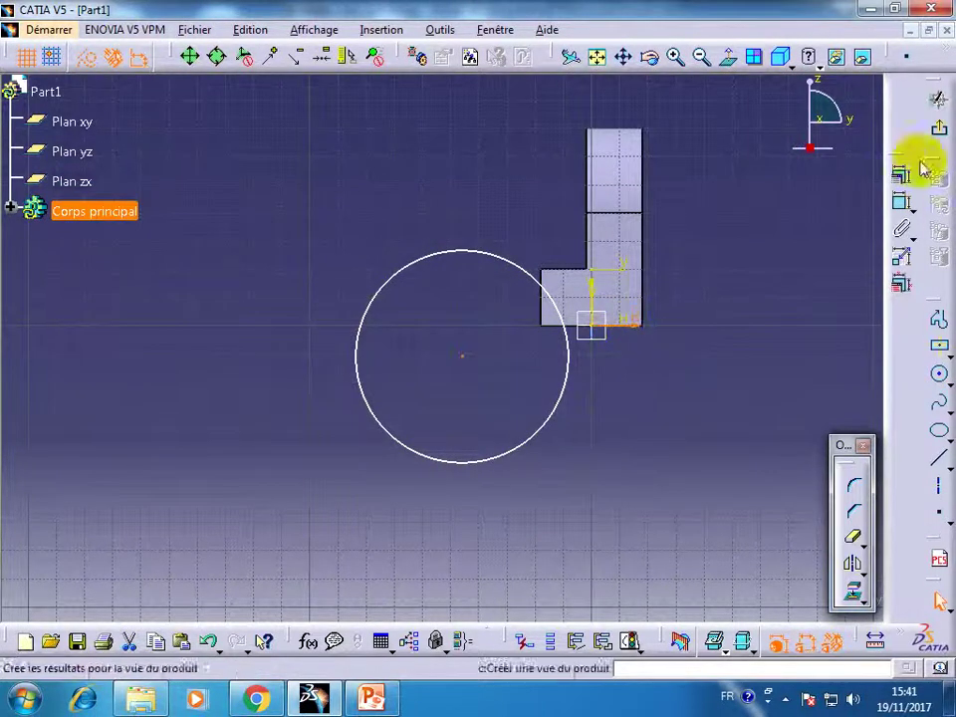
left_click(902, 173)
left_click(842, 152)
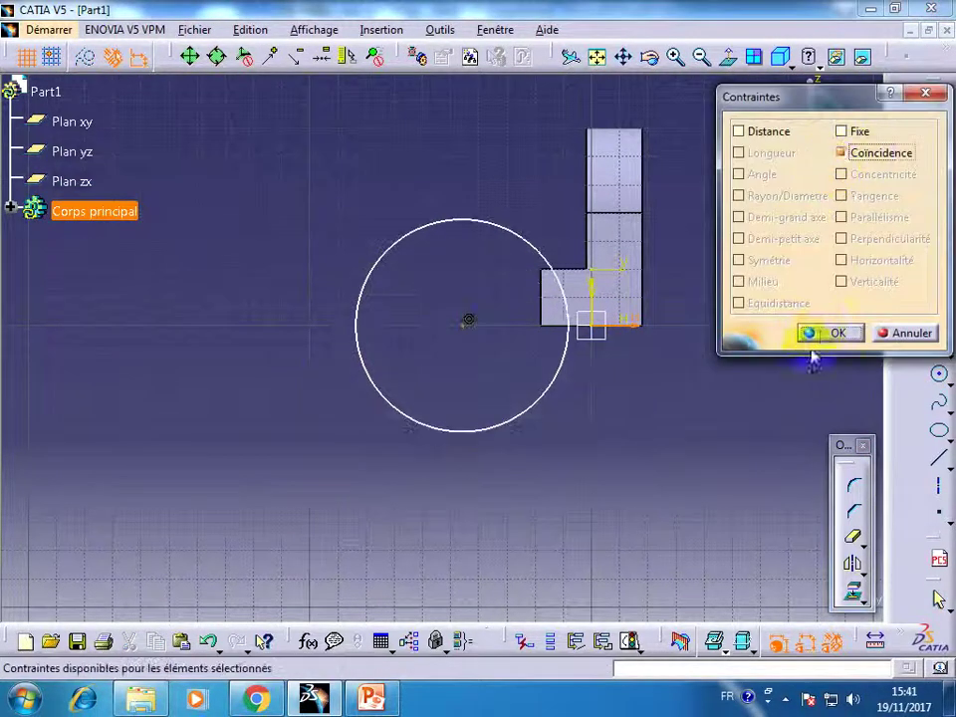
left_click(831, 332)
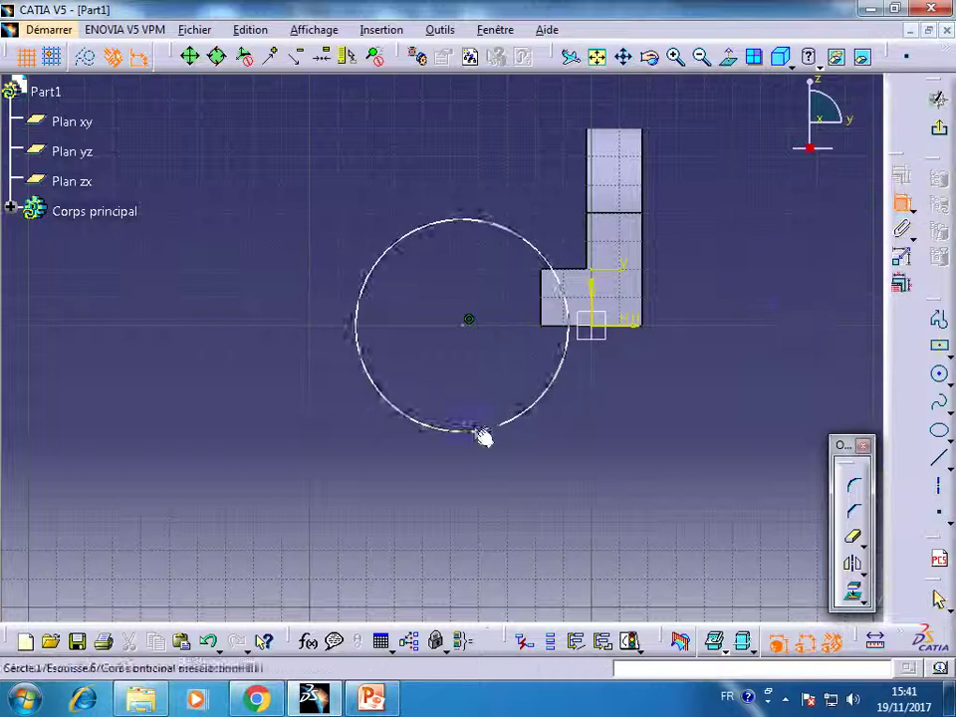
- Dimension the circle to 60 mm diameter, 58 mm from the part's edge, then exit the sketch
left_click(484, 429)
double_click(639, 461)
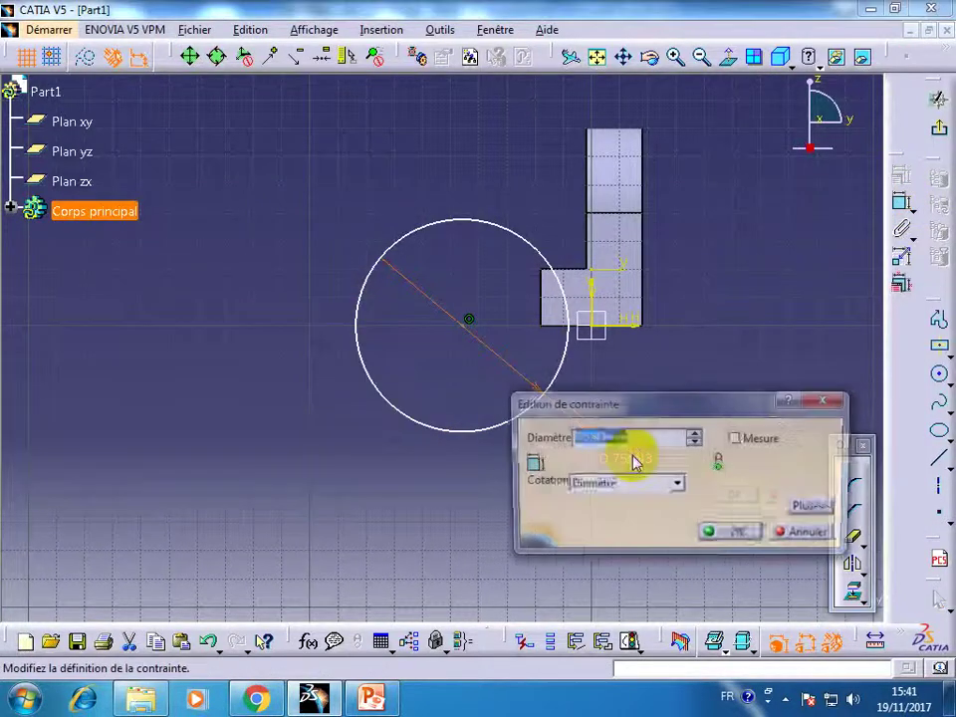
type("60mm")
key("Return")
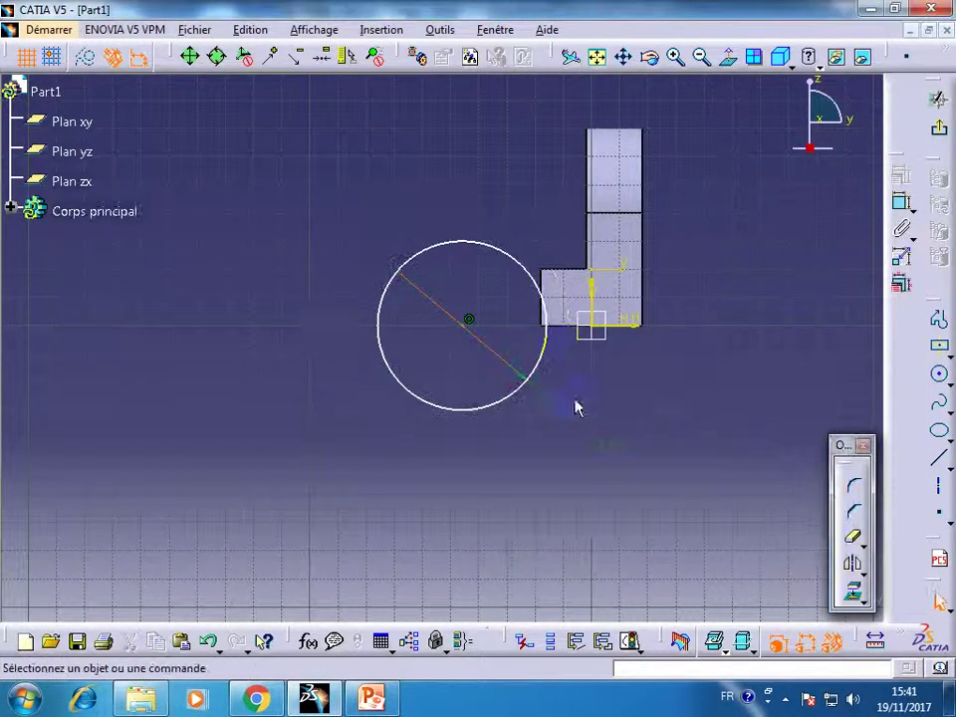
left_click(940, 314)
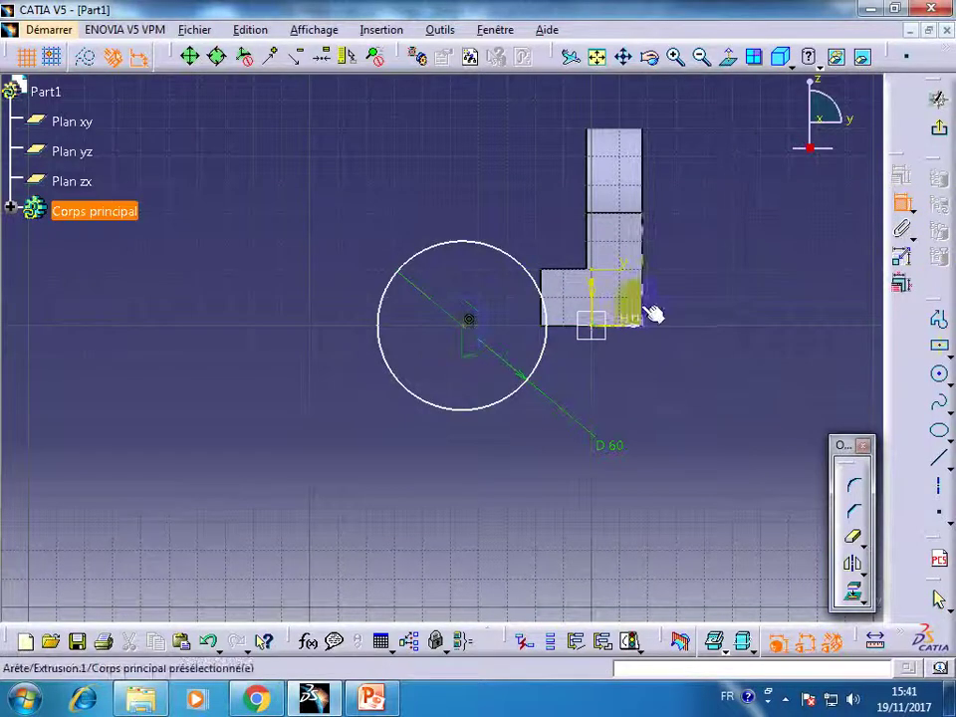
left_click(647, 313)
double_click(633, 366)
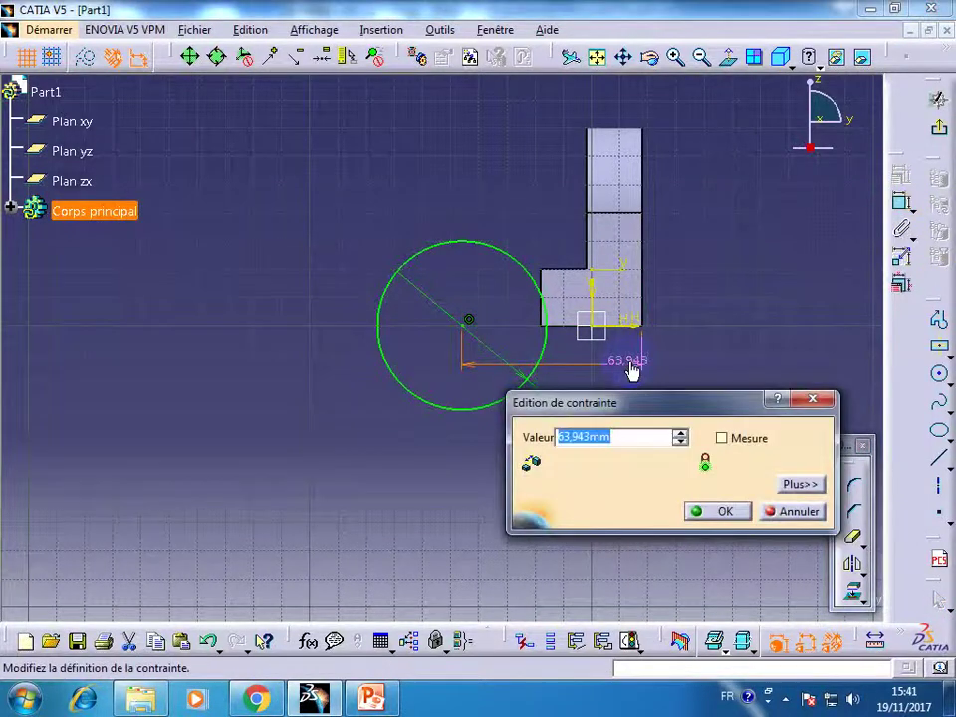
key("Return")
left_click(938, 127)
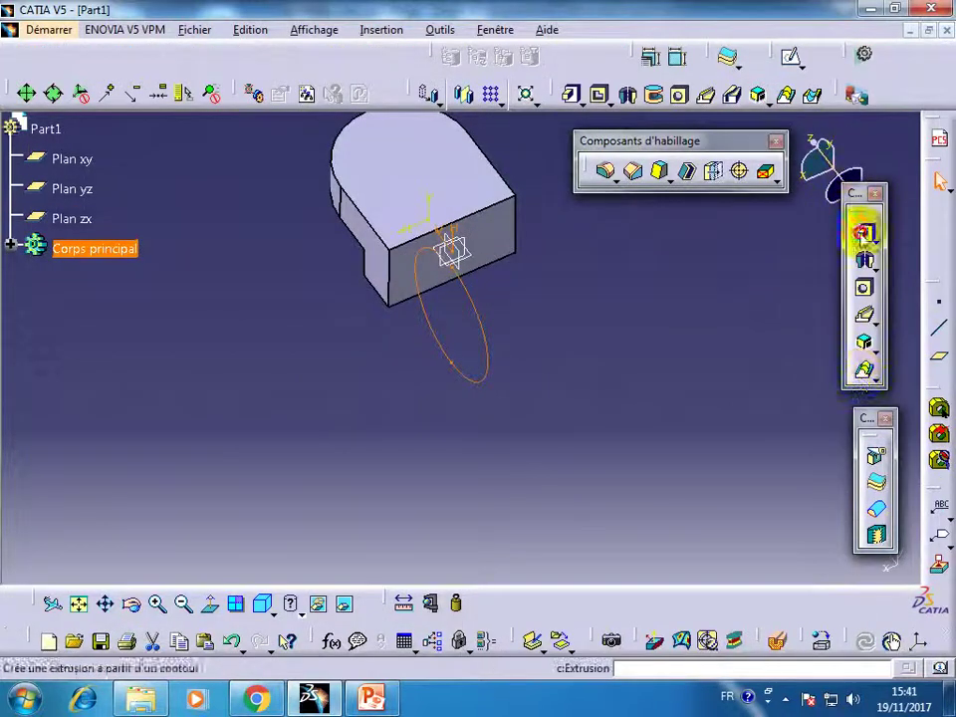
- Pad the new circle sketch 40 mm in both directions to form the cylinder
left_click(864, 232)
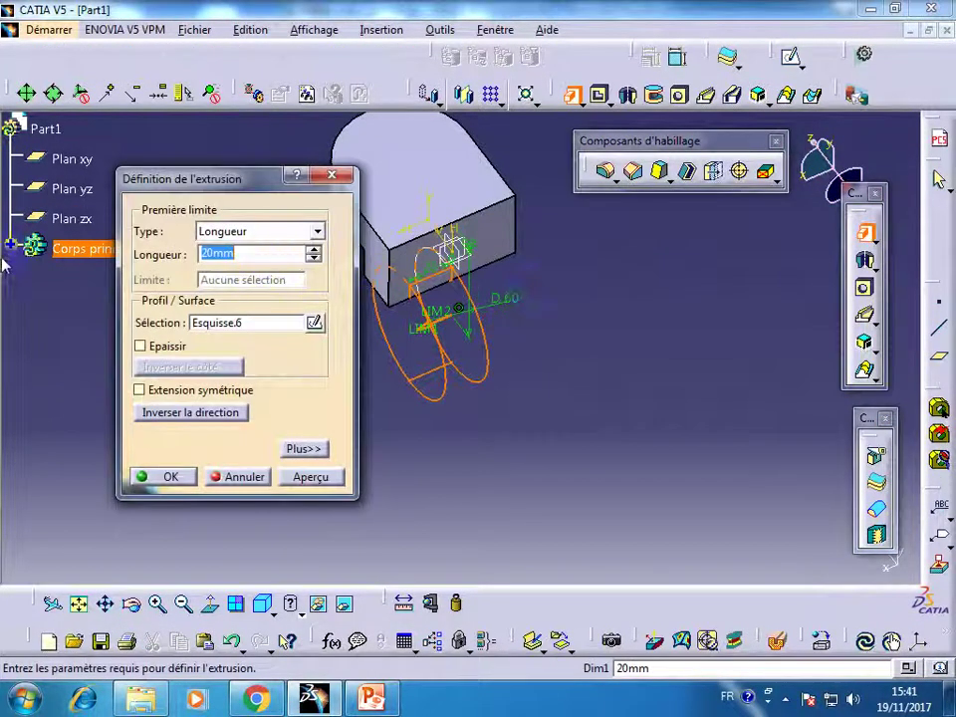
left_click(272, 325)
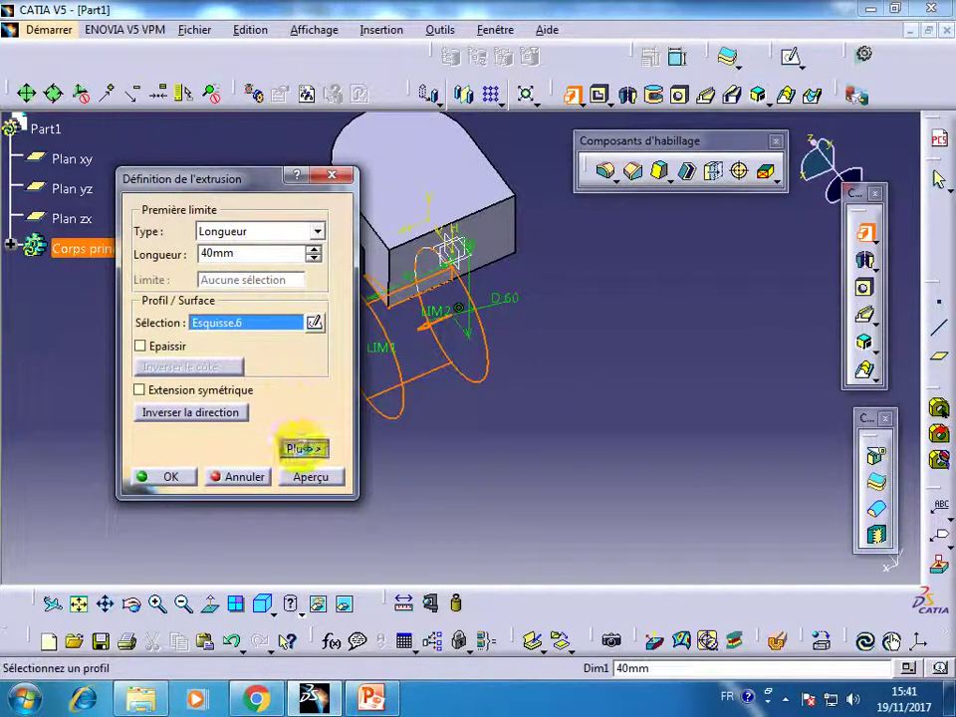
left_click(304, 448)
left_click(478, 254)
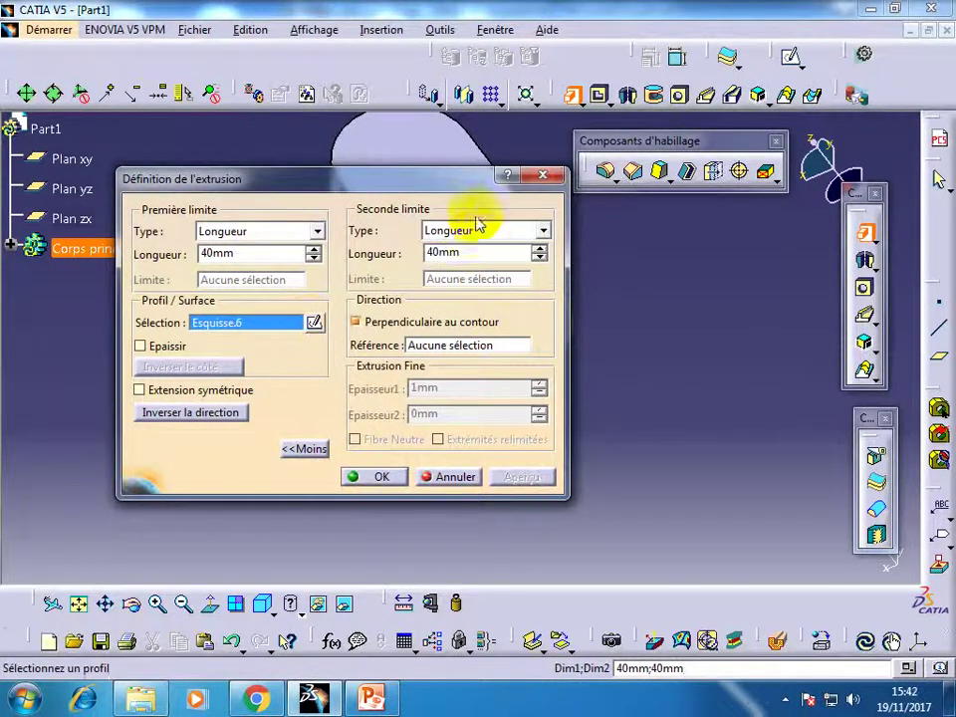
left_click_drag(468, 179, 351, 363)
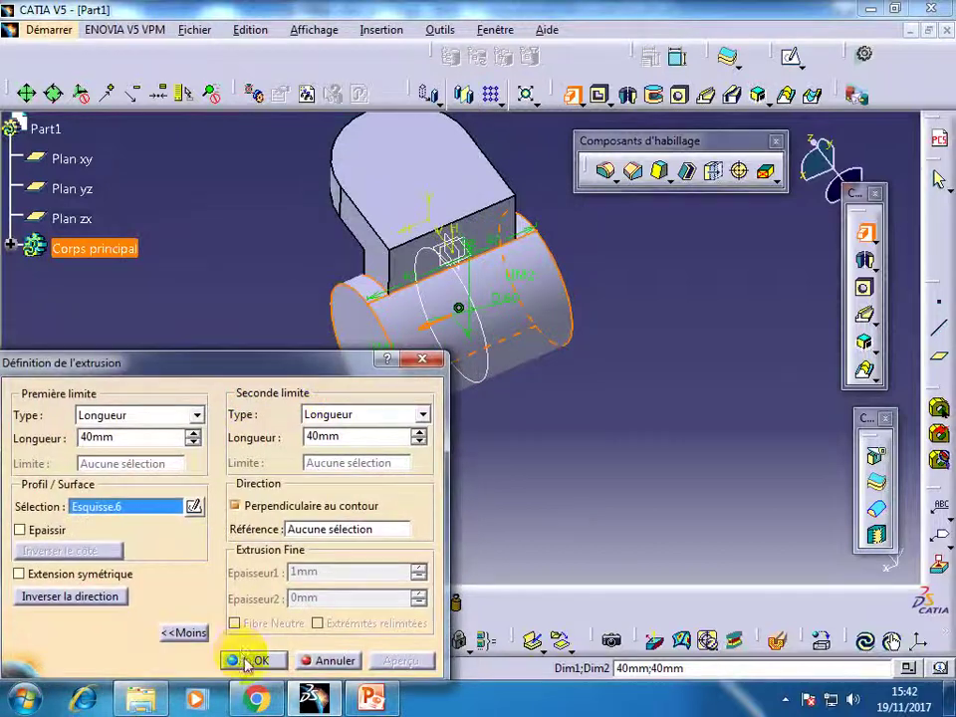
left_click(251, 660)
- Open a sketch on the cylinder's flat end face and draw a circle
left_click(132, 604)
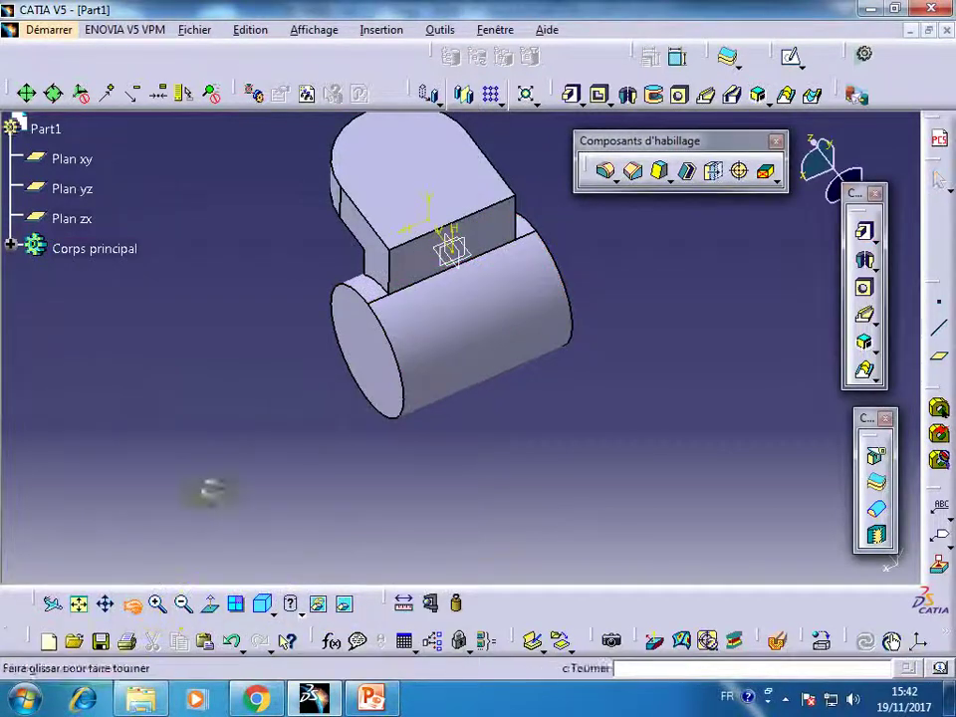
mouse_move(213, 494)
left_mouse_down()
mouse_move(444, 437)
mouse_move(326, 412)
mouse_move(544, 418)
mouse_move(548, 379)
left_mouse_up()
left_click(548, 378)
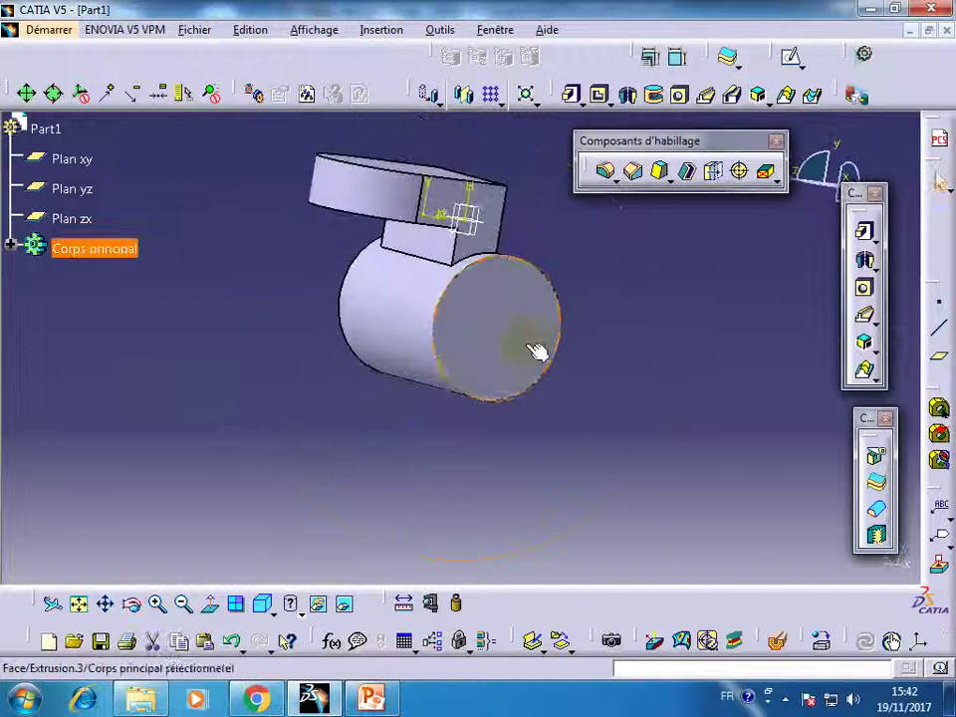
left_click(792, 55)
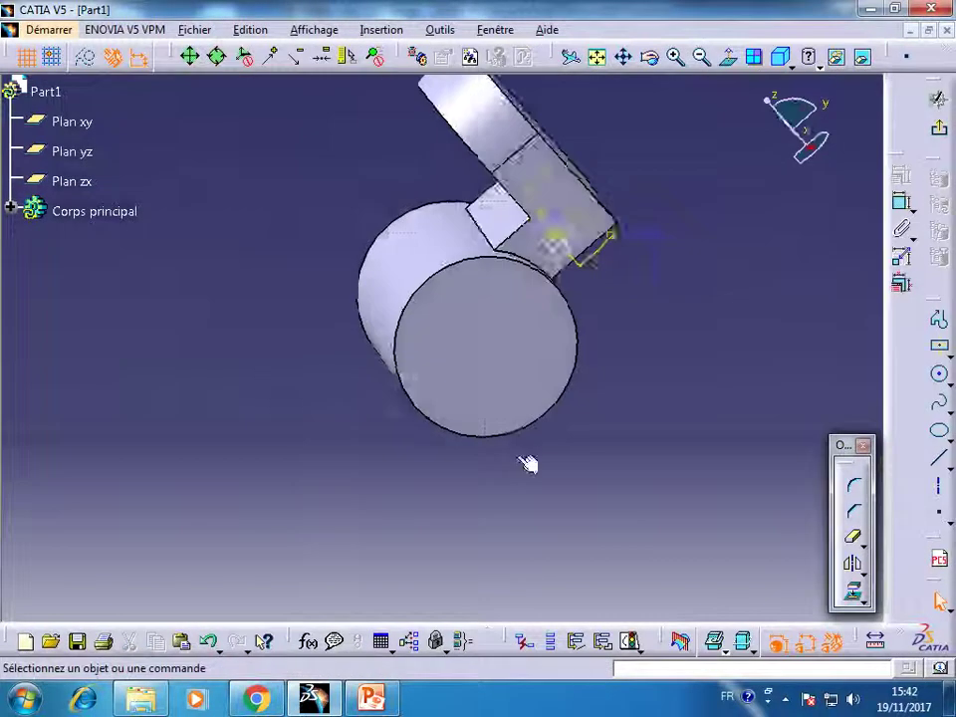
left_click(938, 382)
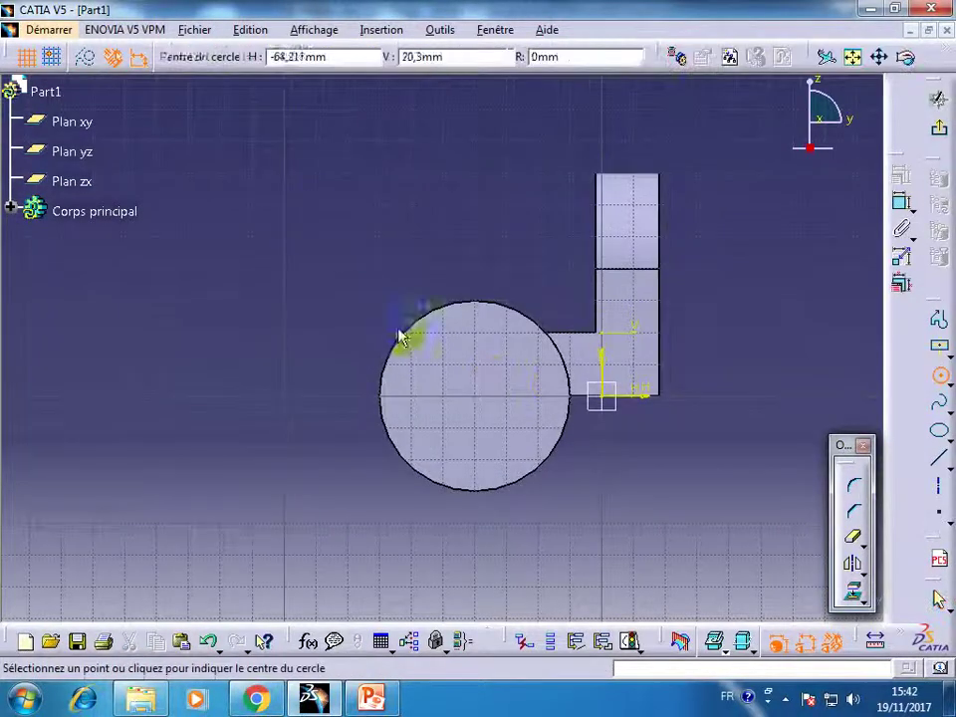
left_click(325, 280)
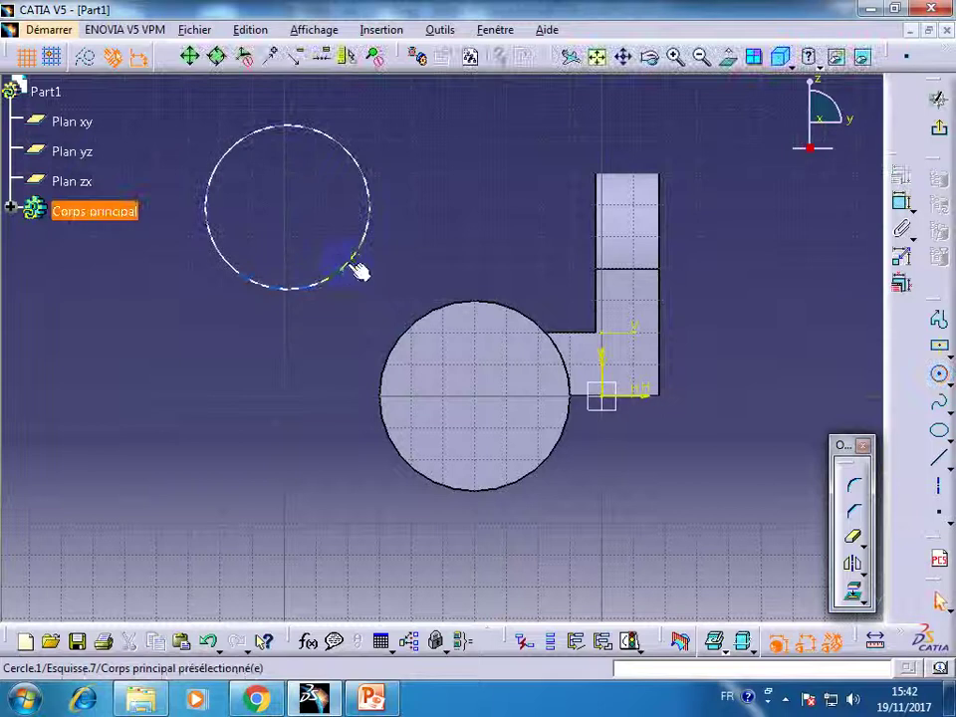
left_click(345, 259)
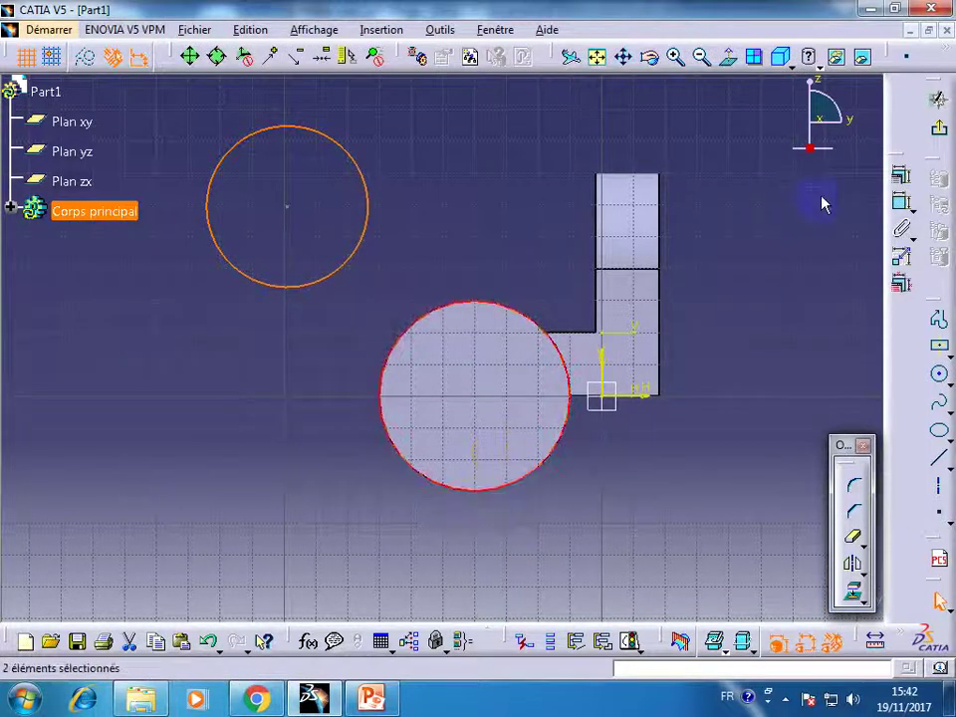
- Make the circle concentric with the cylinder at 40 mm diameter, then exit the sketch
left_click(900, 173)
left_click(842, 174)
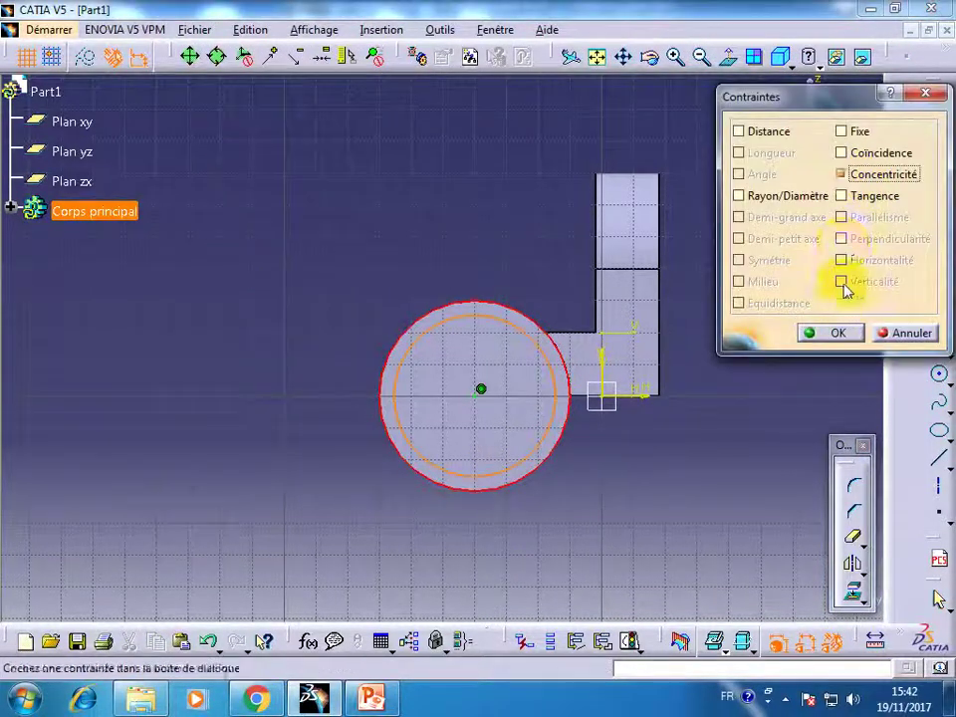
left_click(832, 332)
left_click(902, 203)
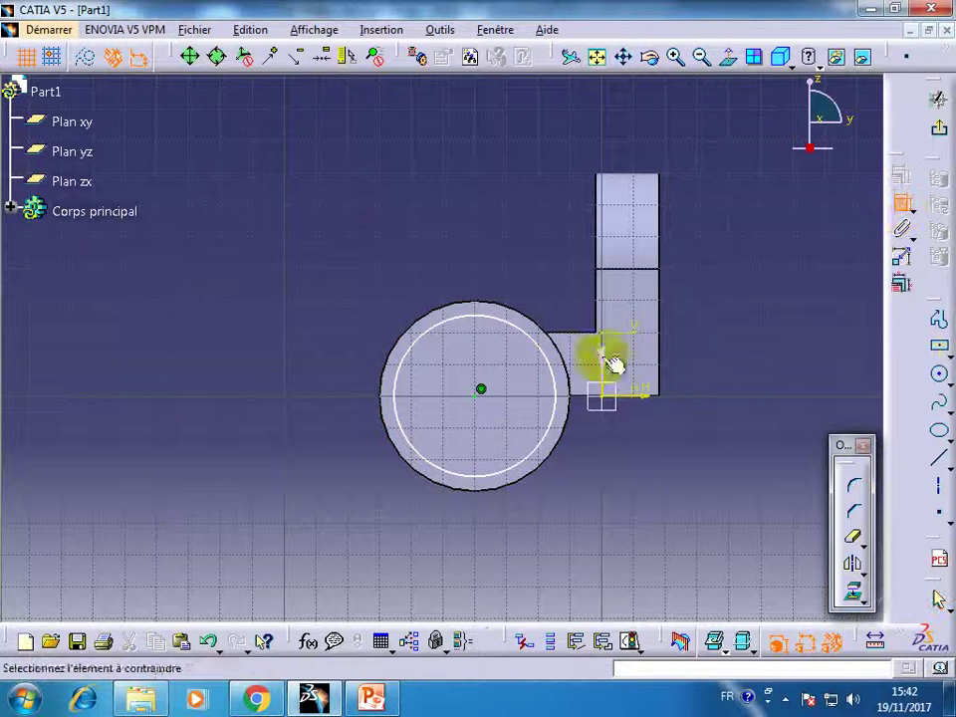
left_click(557, 397)
double_click(674, 465)
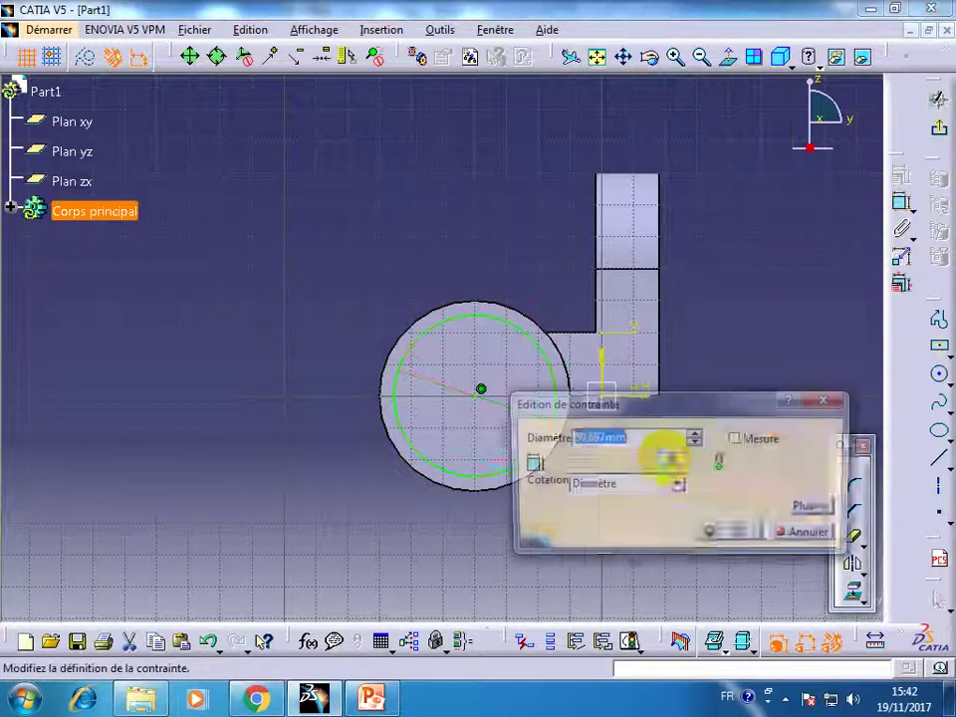
key("Return")
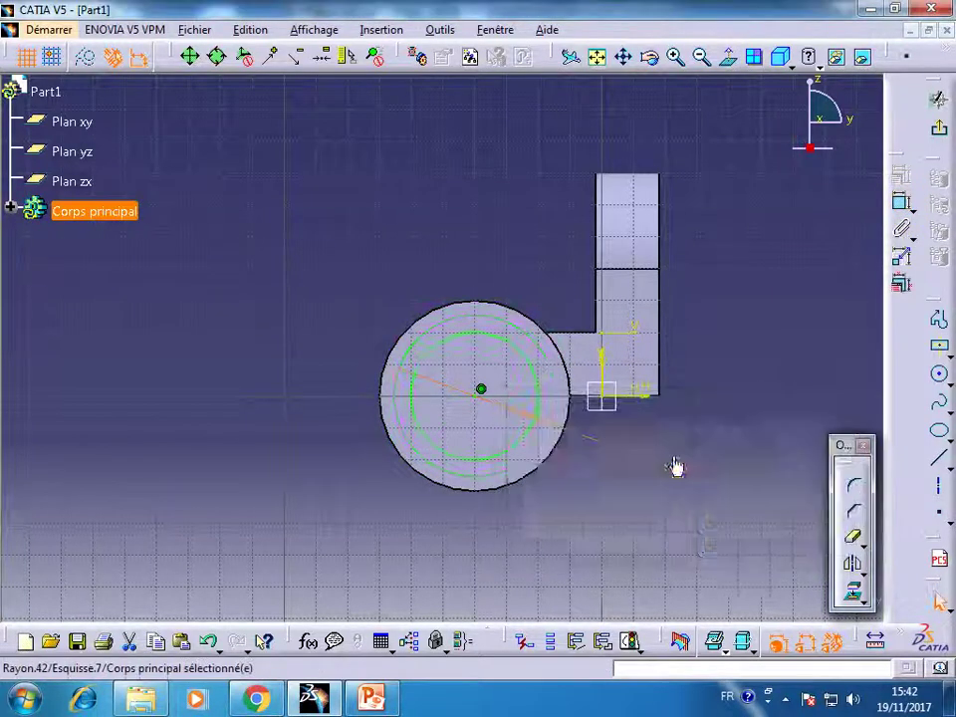
left_click(940, 135)
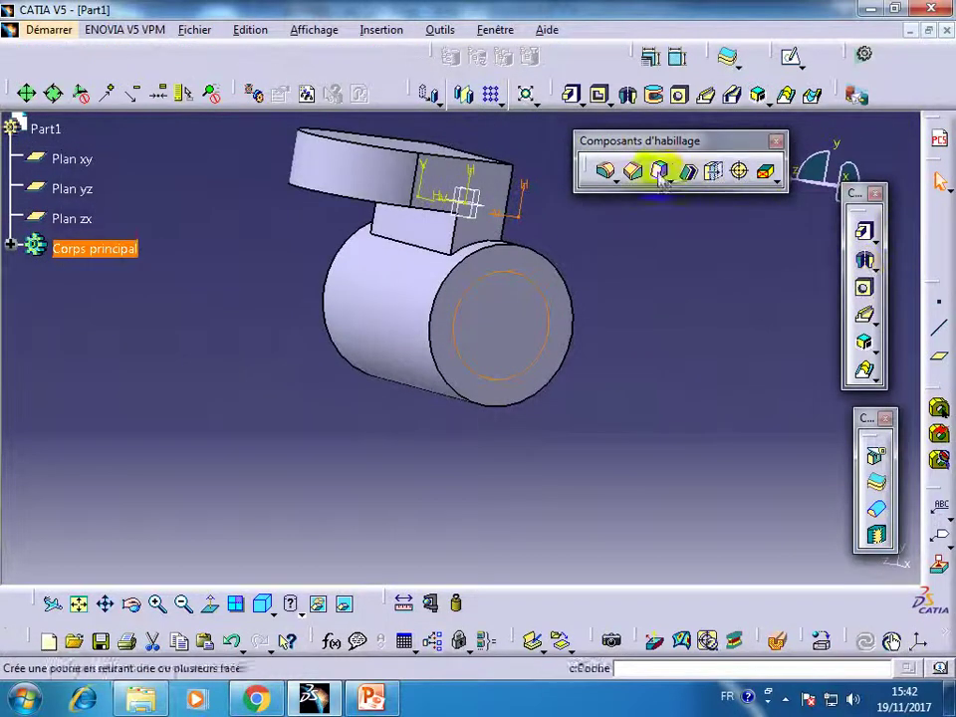
- Cut a pocket from the circle sketch with depth type Up to last
left_click(598, 95)
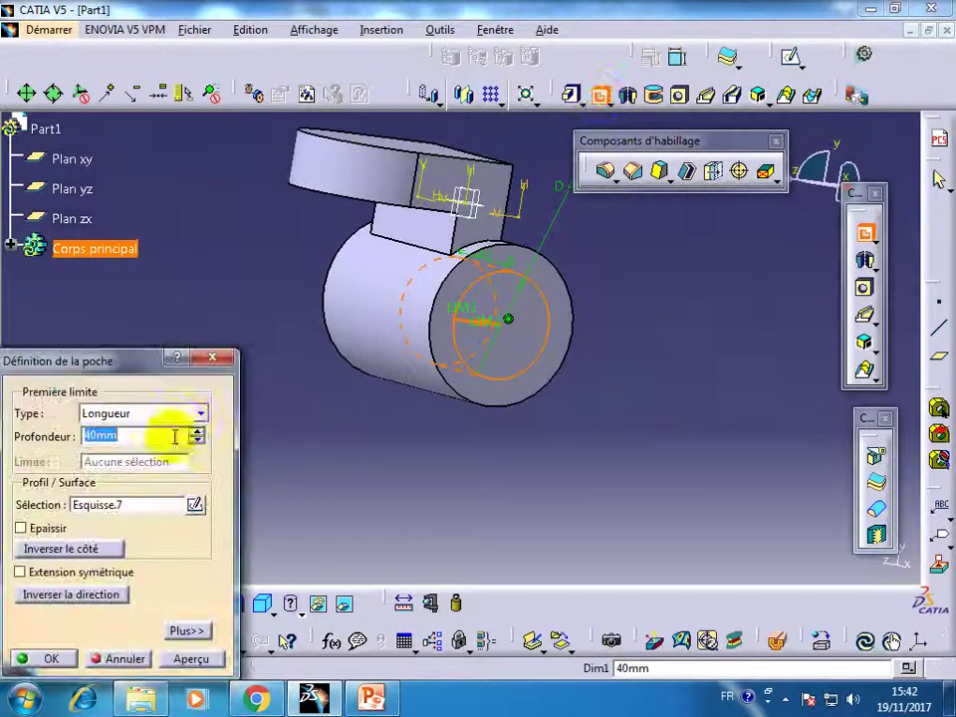
left_click(199, 414)
left_click(175, 461)
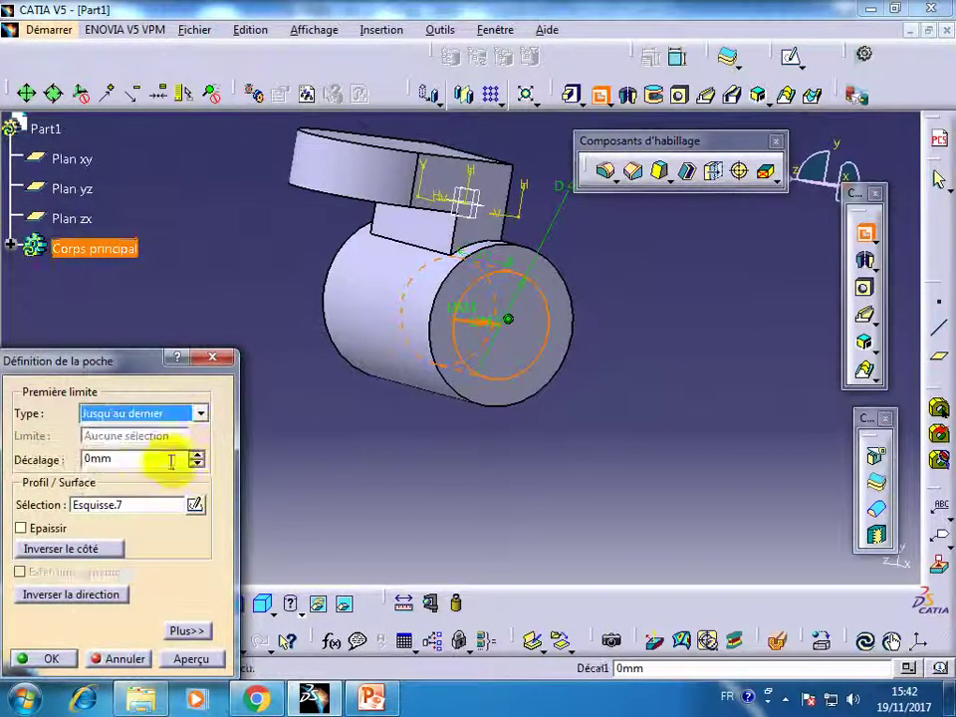
left_click(55, 658)
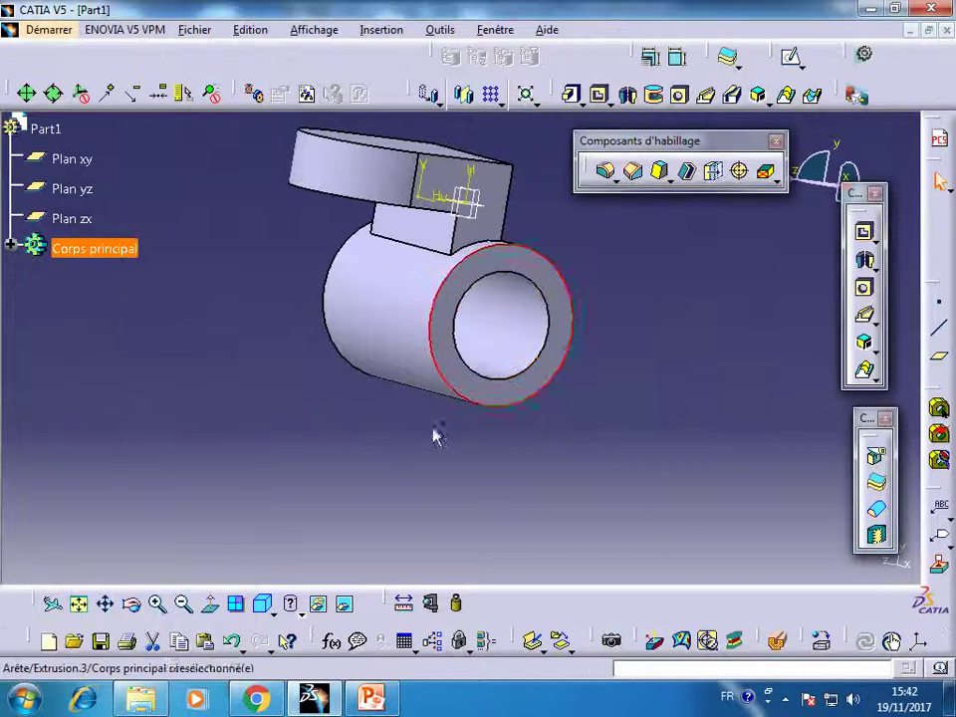
- Open a sketch on Plan yz and draw an axis line below the block
left_click(133, 603)
left_click_drag(467, 224, 490, 204)
middle_click_drag(269, 388, 498, 476)
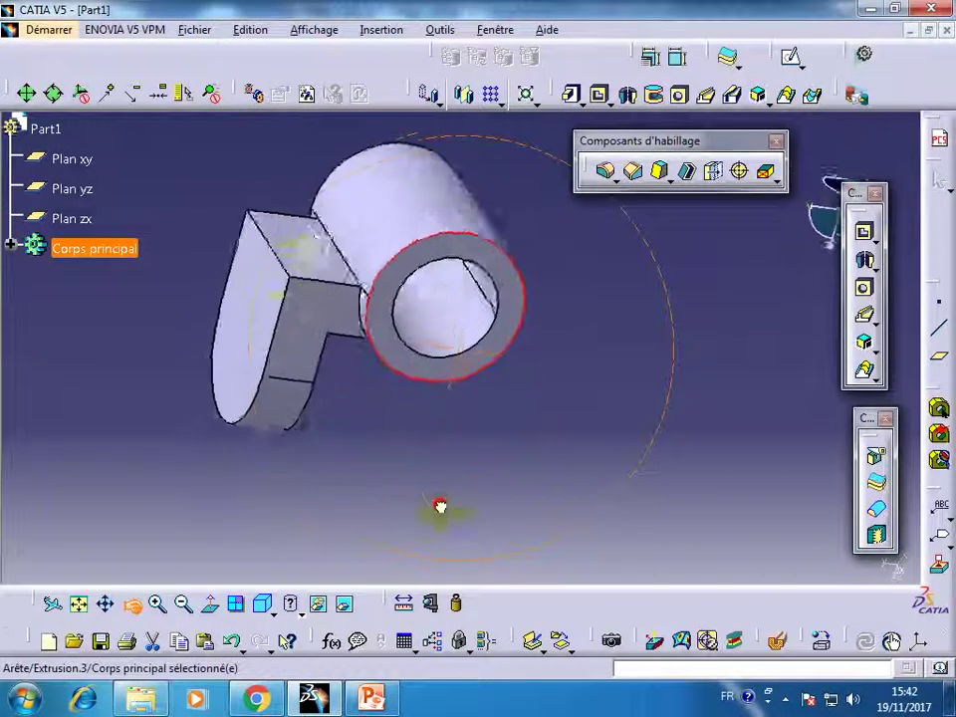
middle_click_drag(499, 475, 424, 519)
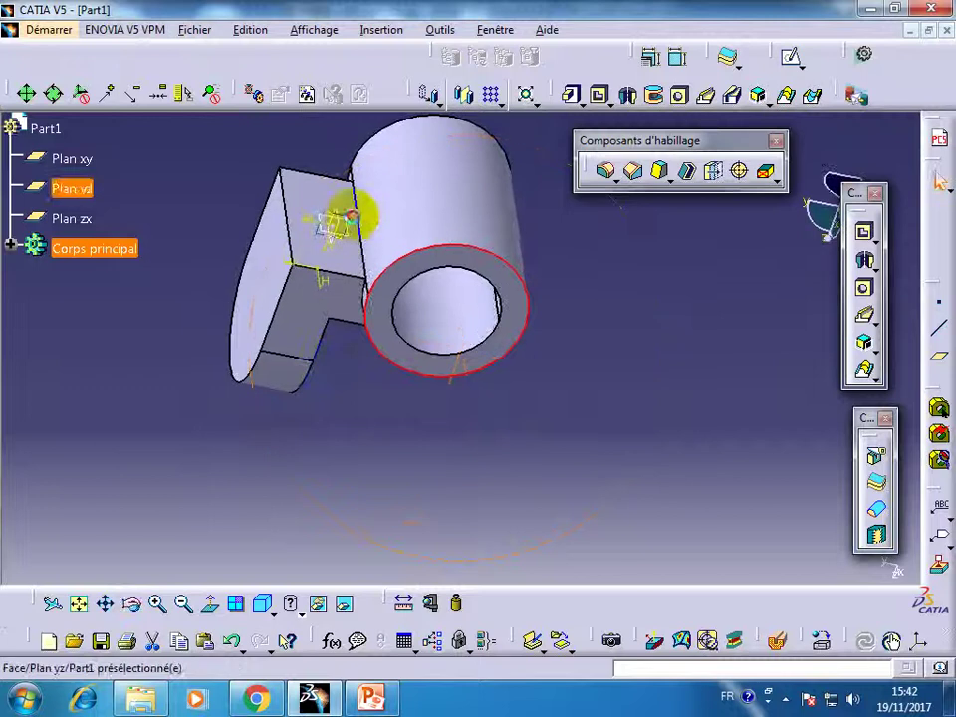
left_click(789, 56)
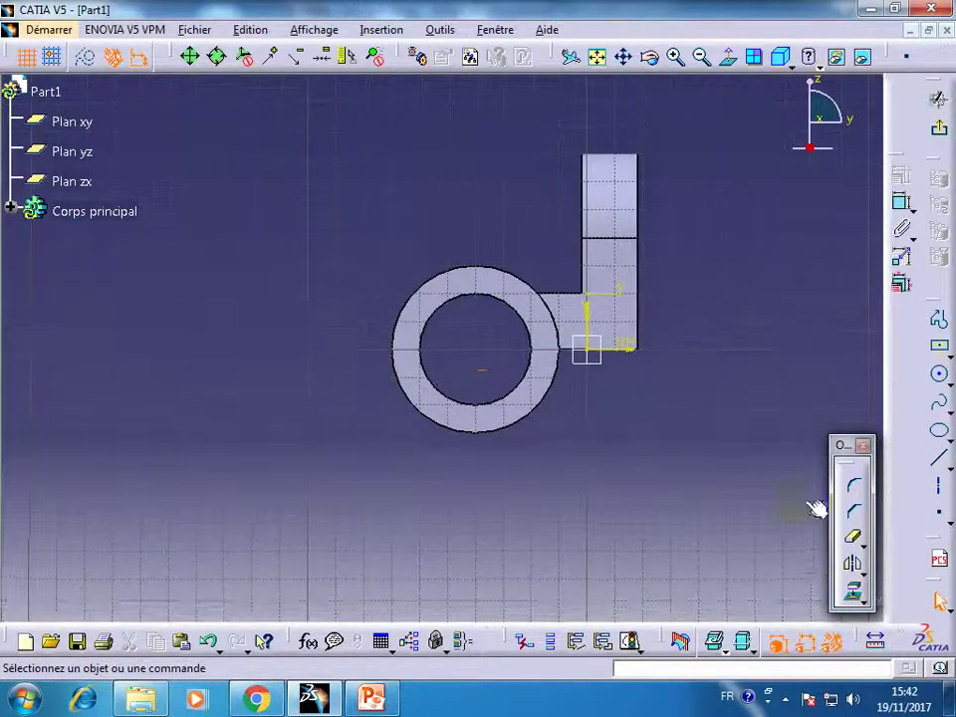
left_click(937, 485)
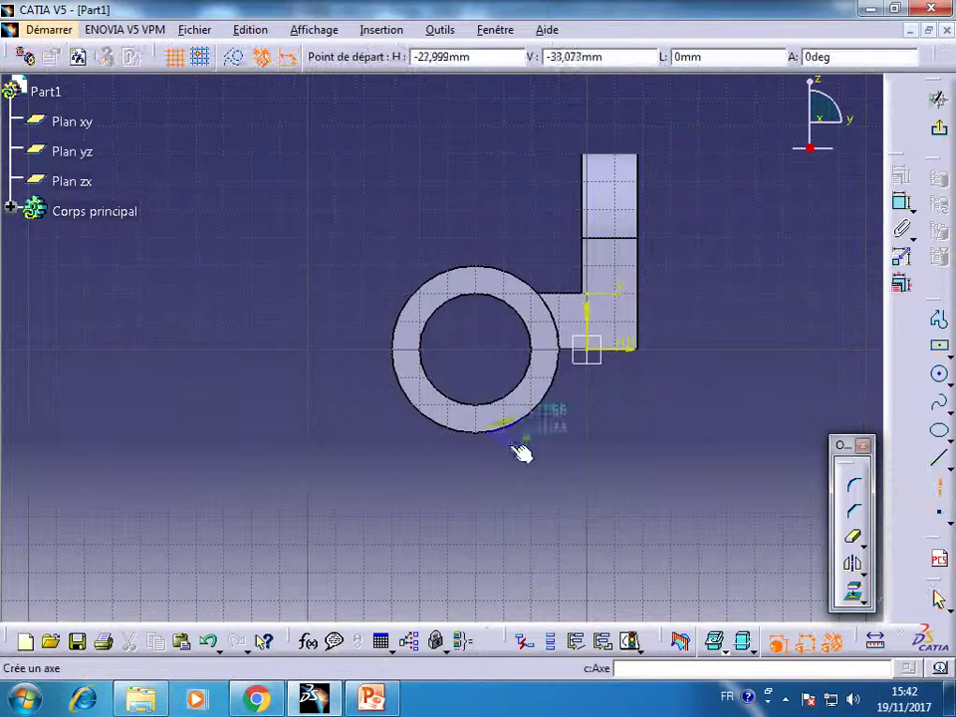
left_click(667, 368)
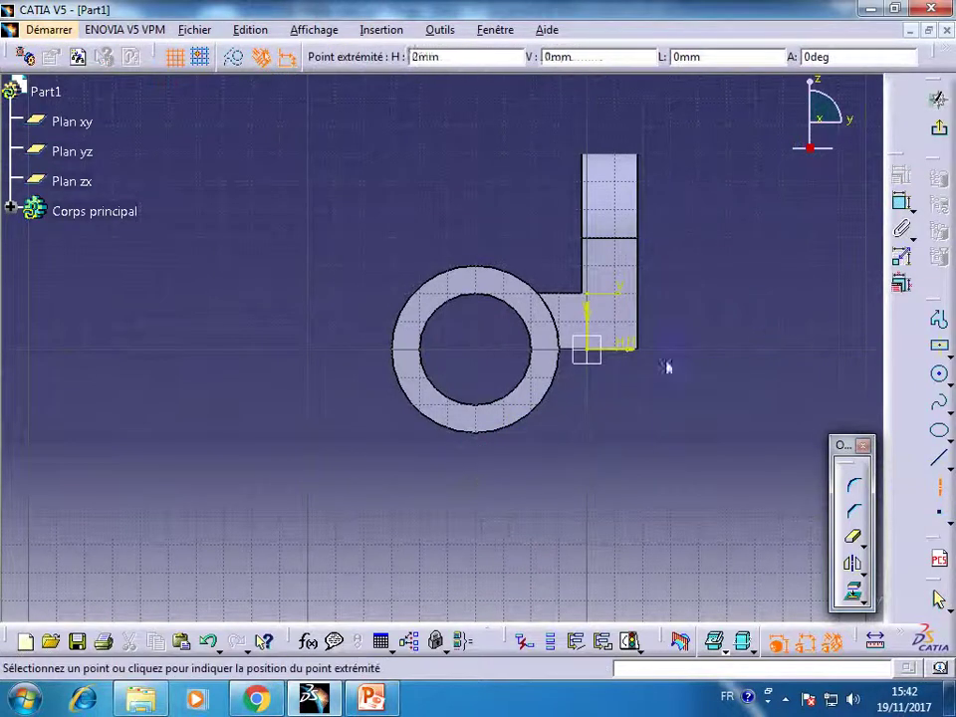
left_click(668, 478)
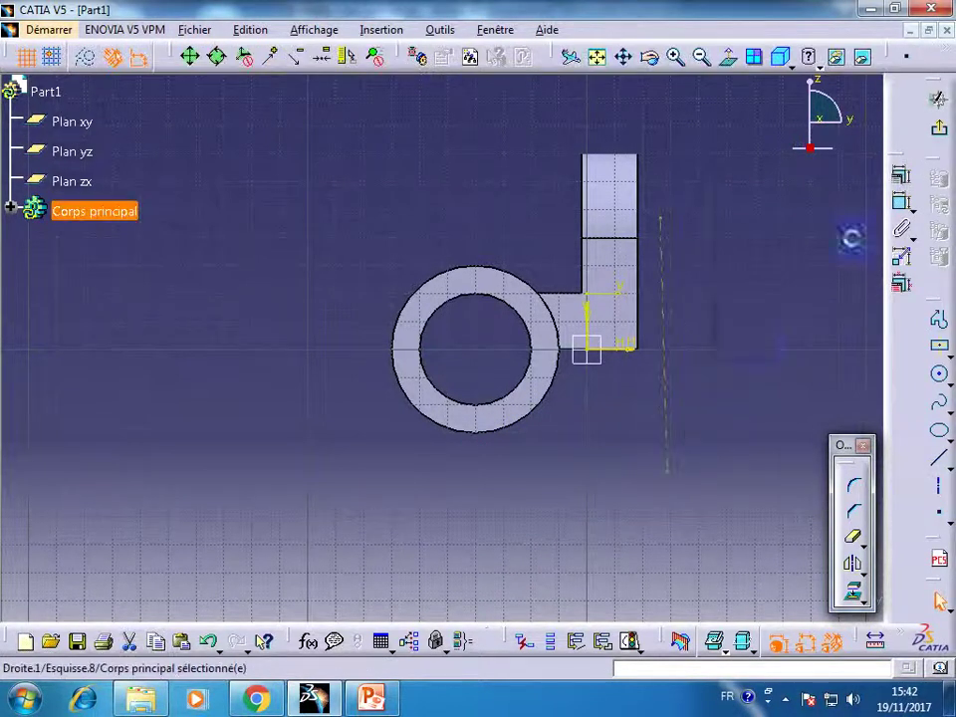
- Constrain the axis vertical and coincident with the block's right edge
left_click(900, 176)
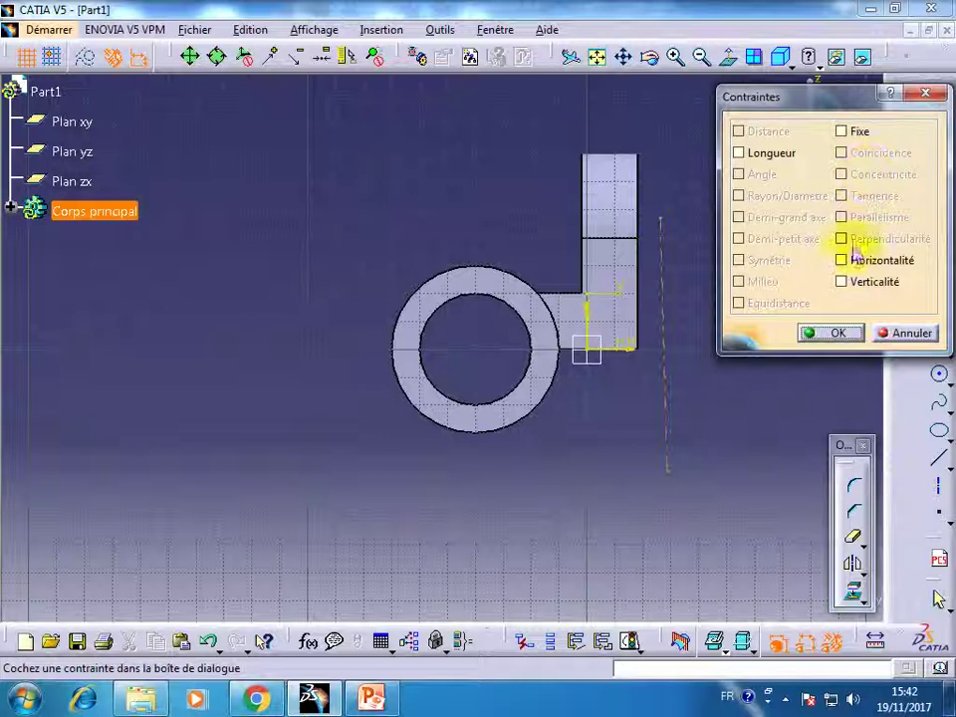
left_click(858, 284)
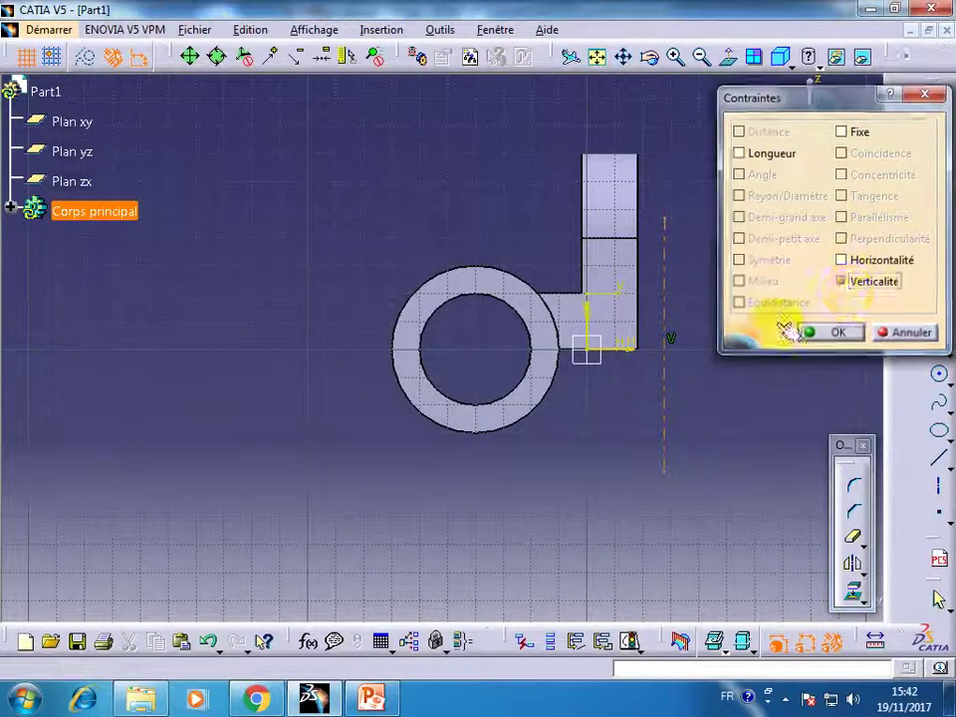
left_click(811, 333)
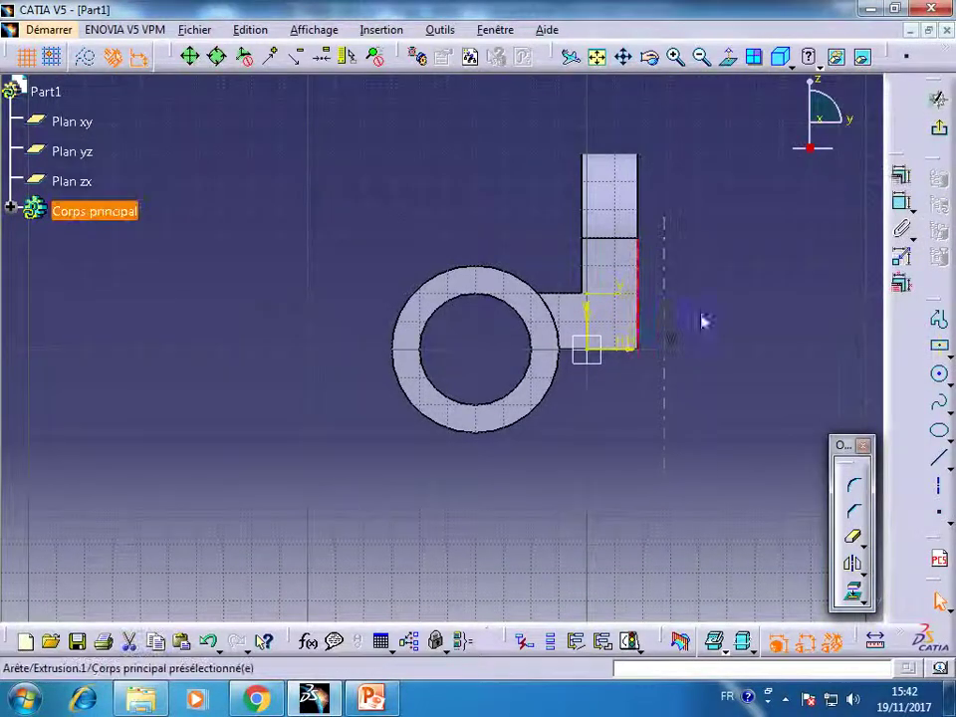
left_click(703, 321, "ctrl")
left_click(900, 176)
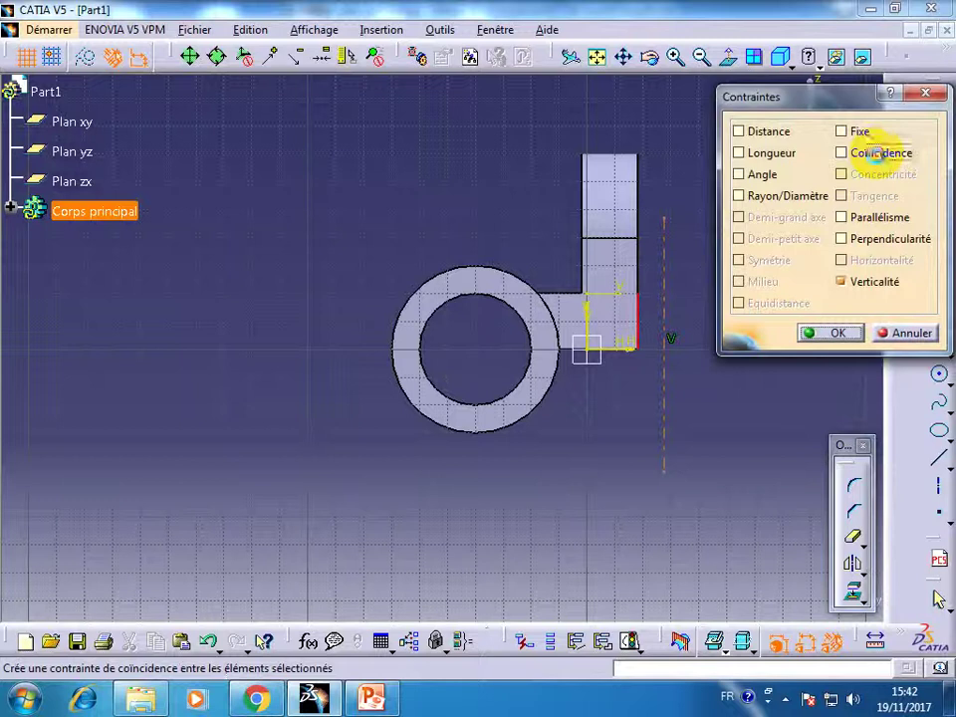
left_click(880, 151)
left_click(836, 333)
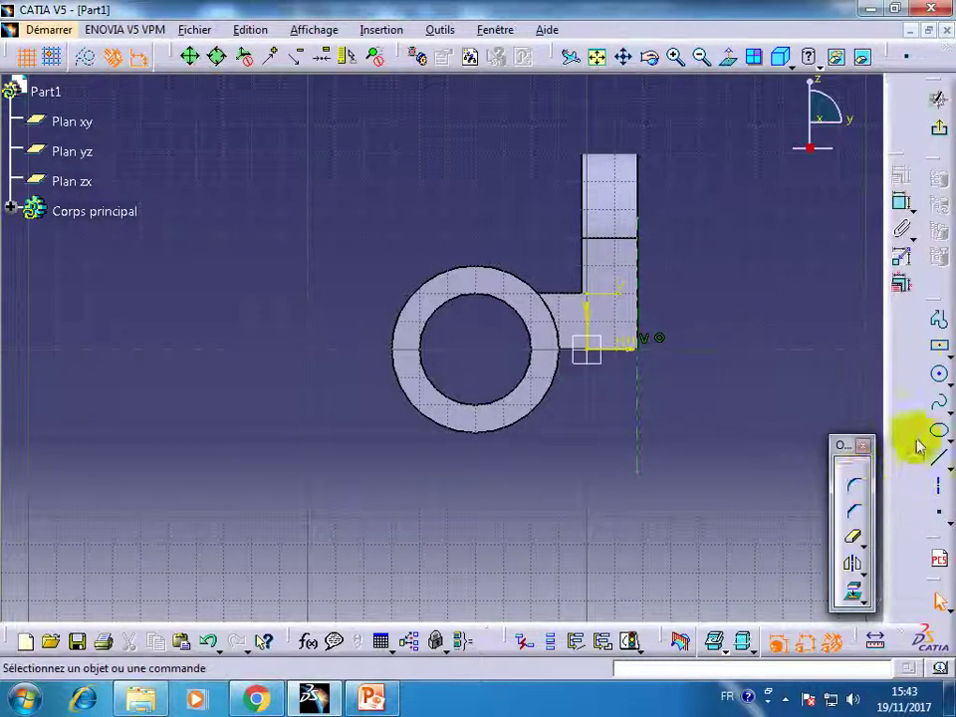
- Draw a circle and constrain it concentric and tangent to the cylinder's outer edge
left_click(941, 375)
left_click(479, 348)
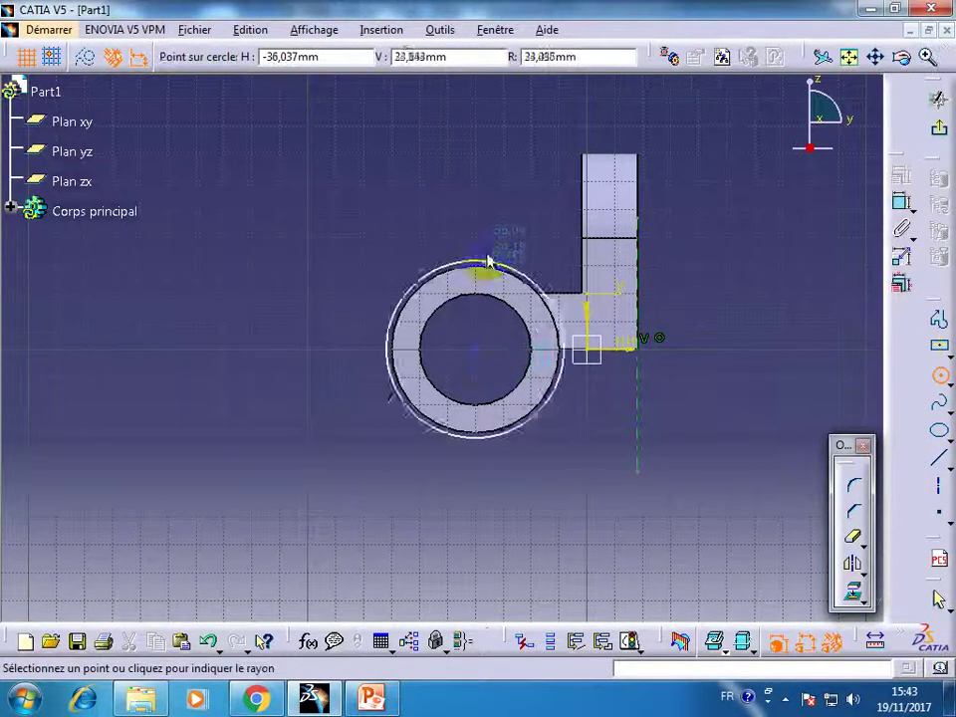
left_click(488, 253)
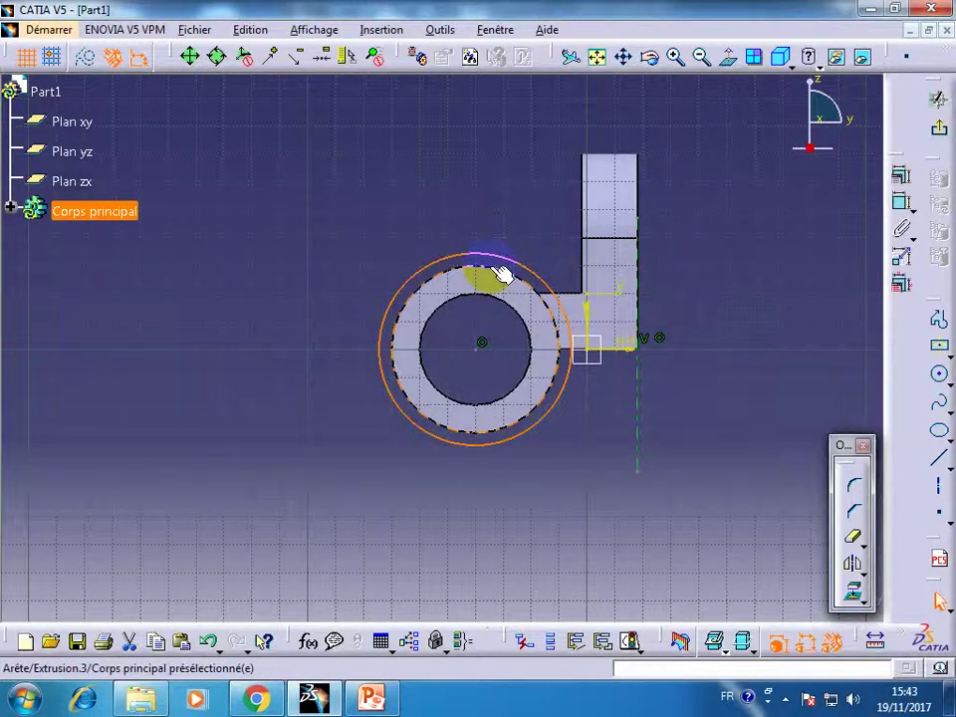
left_click(501, 273, "ctrl")
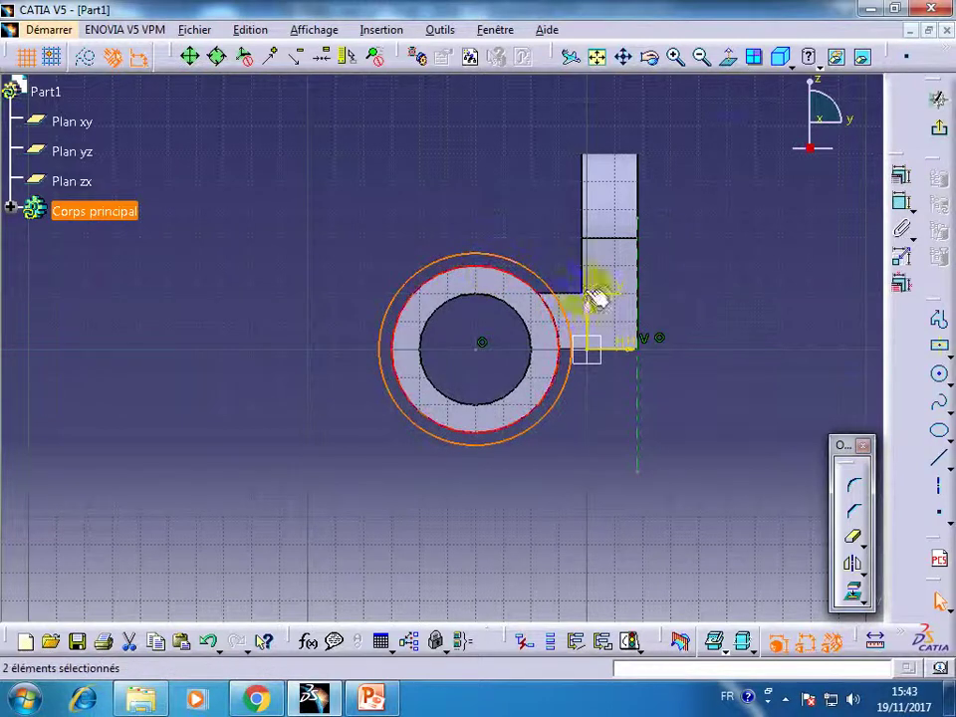
left_click(900, 179)
left_click(847, 195)
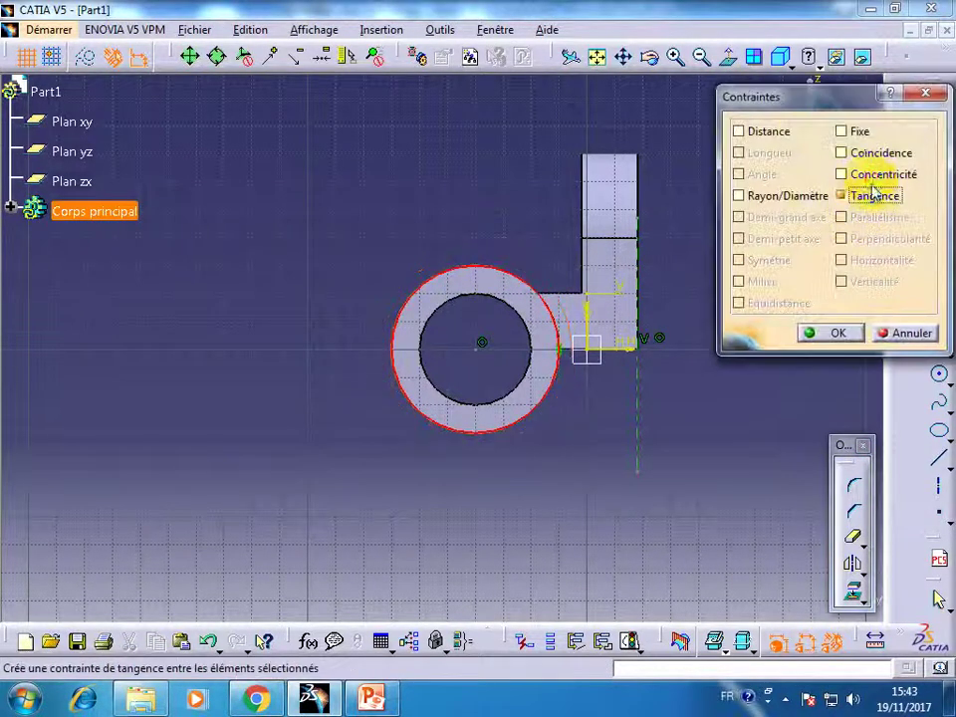
left_click(846, 174)
left_click(827, 332)
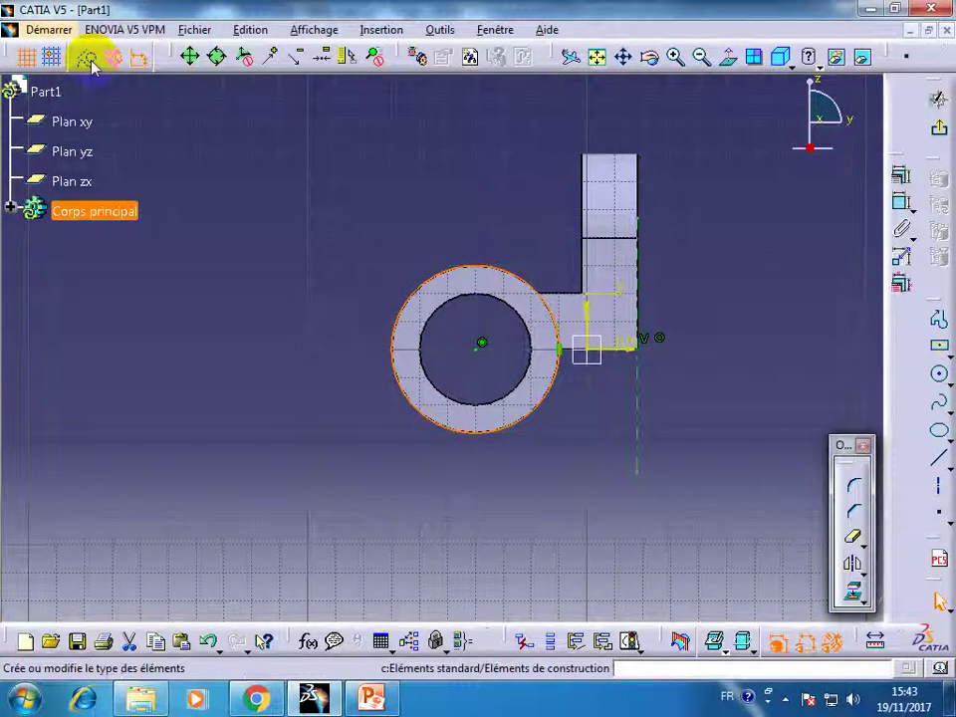
left_click(293, 524)
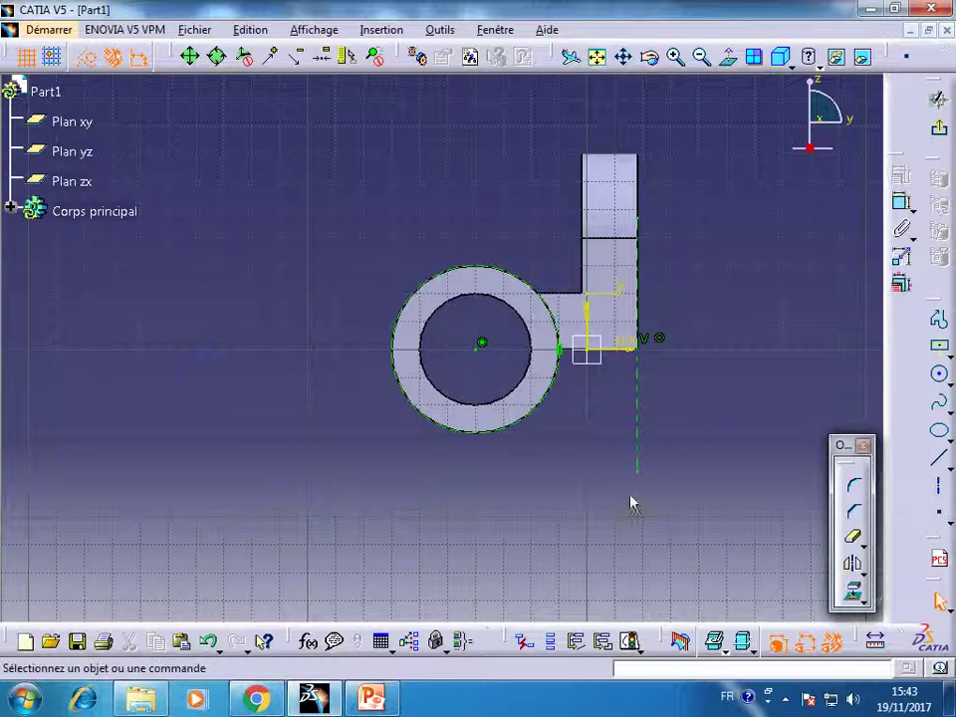
- Draw a standard slanted line starting coincident with the block's corner point
left_click(937, 457)
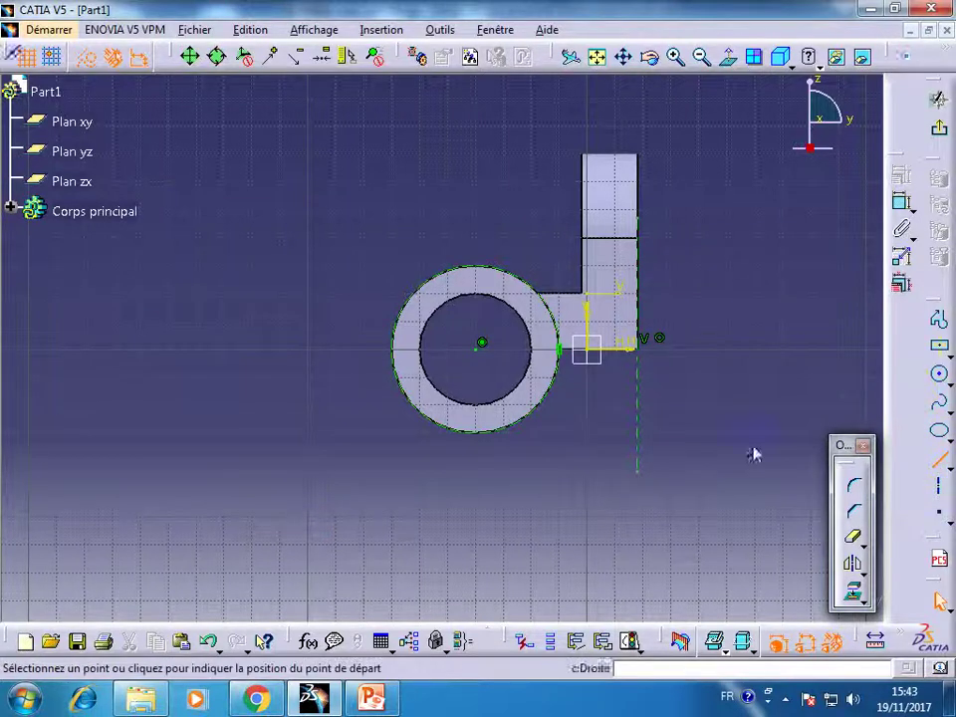
left_click(676, 341)
left_click(458, 476)
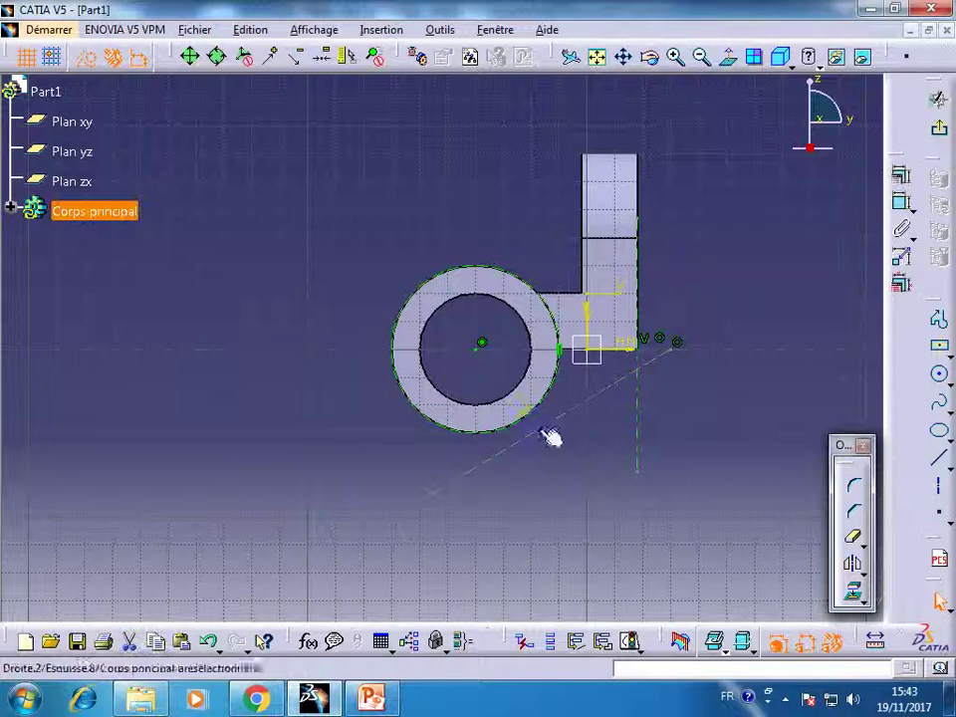
left_click(87, 64)
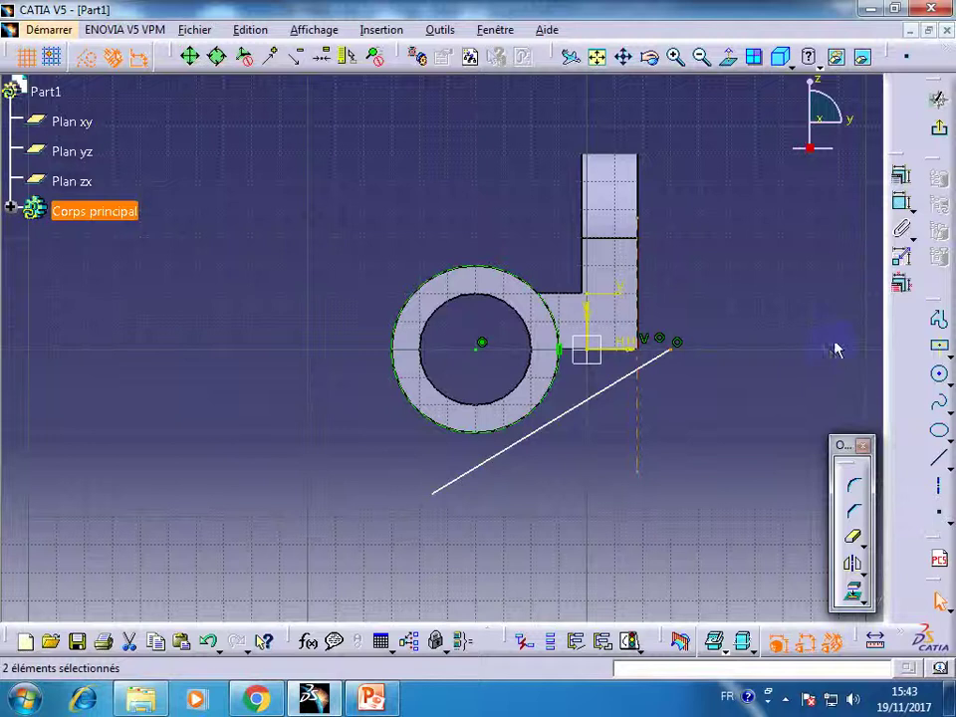
left_click(901, 173)
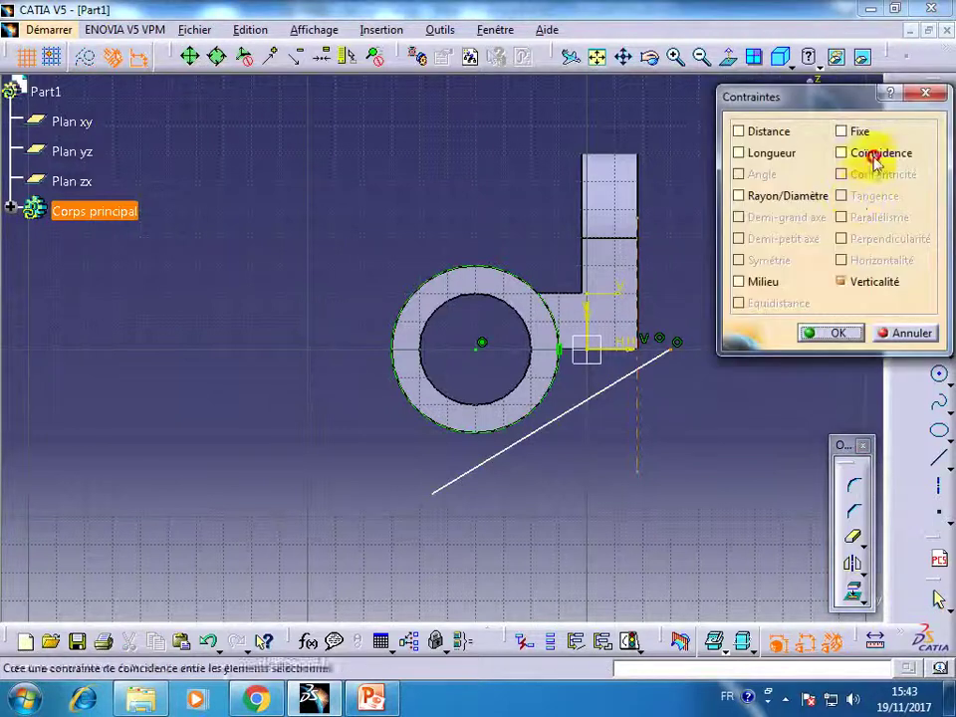
left_click(873, 157)
left_click(834, 333)
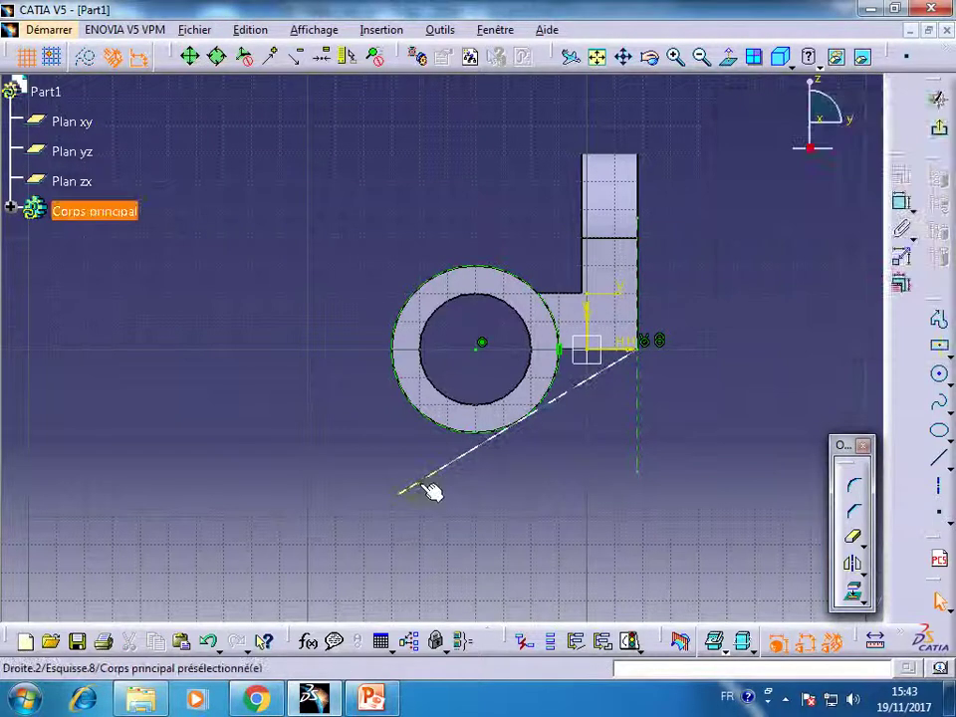
- Make the line tangent to the outer circle, trim its overhang, and exit the sketch
left_click(438, 476)
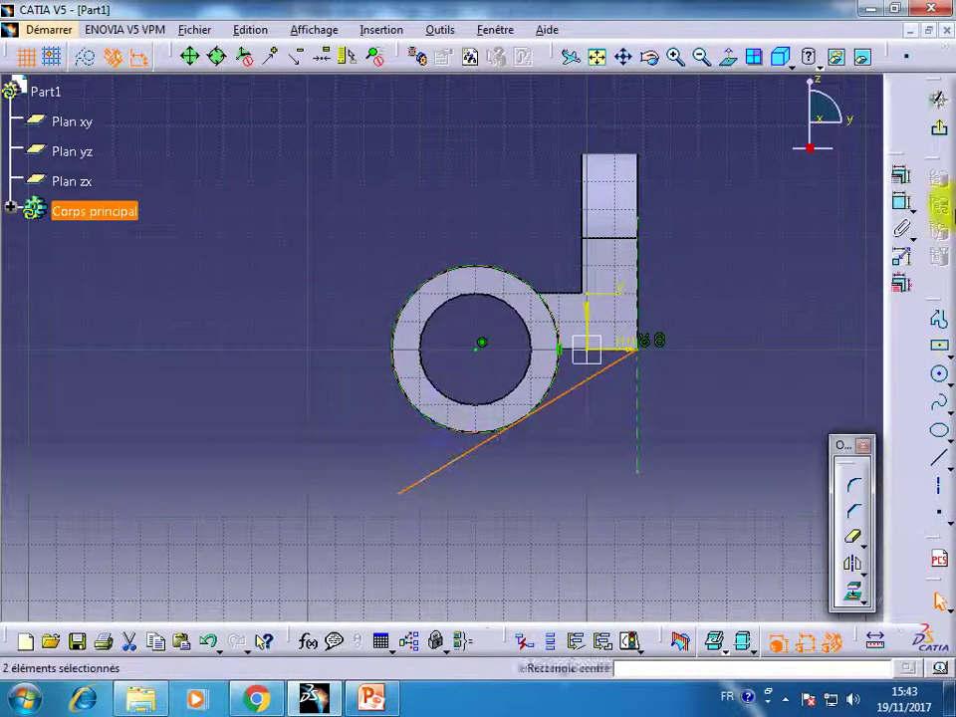
left_click(902, 175)
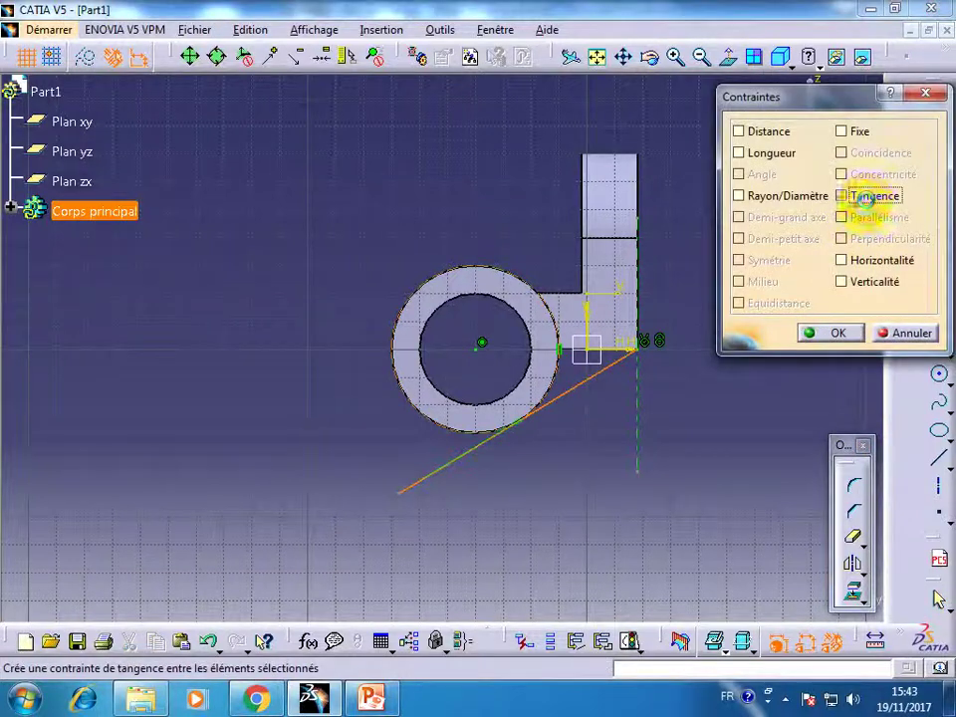
left_click(862, 197)
left_click(818, 333)
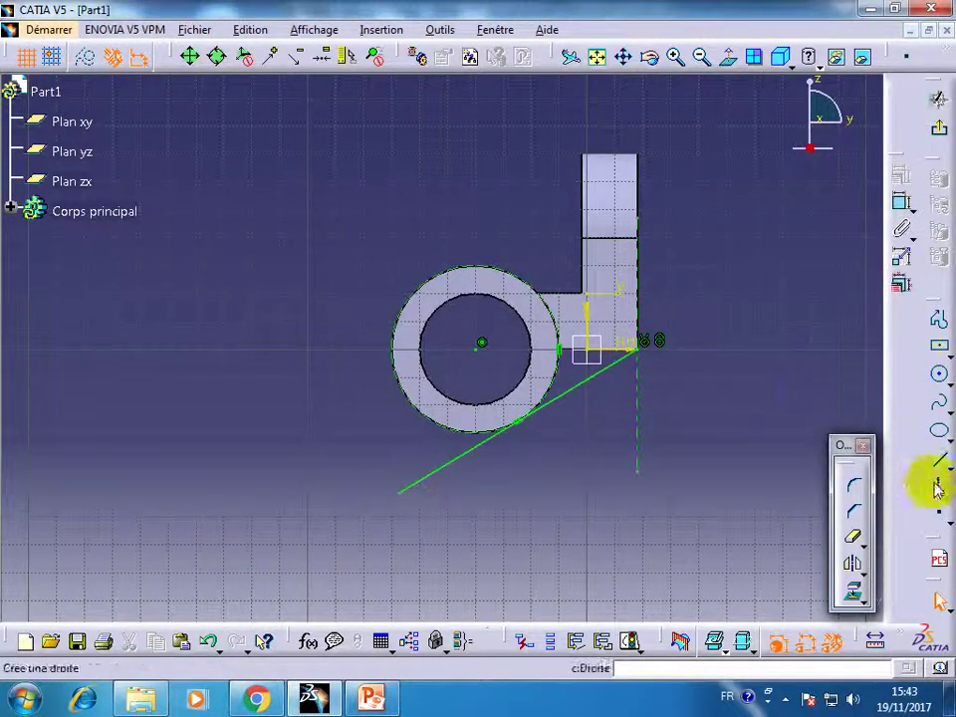
left_click(852, 537)
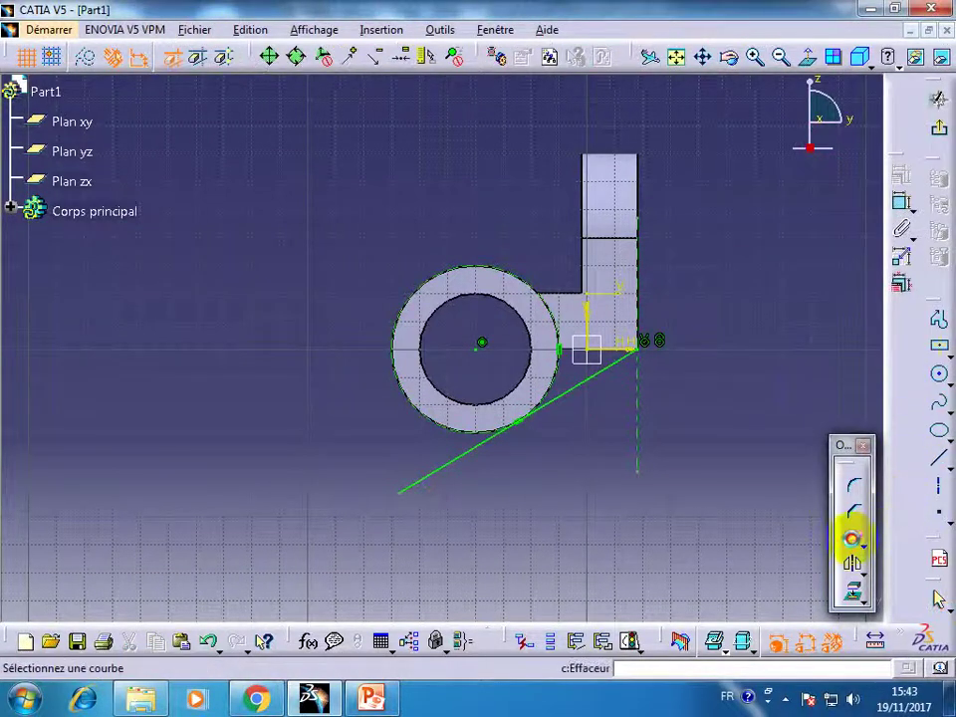
left_click(461, 449)
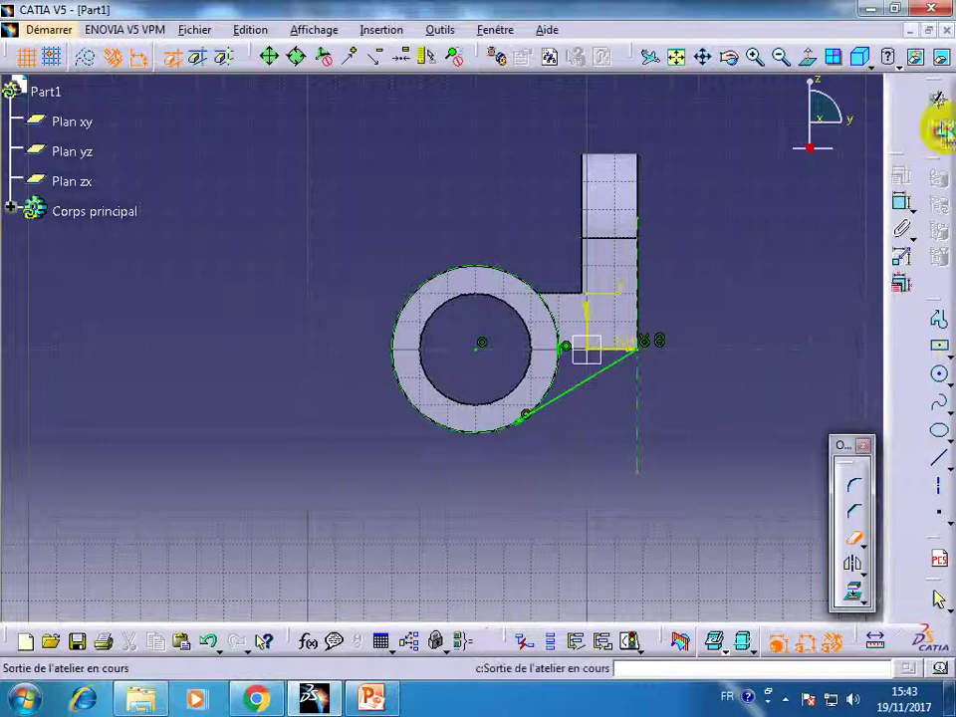
left_click(938, 128)
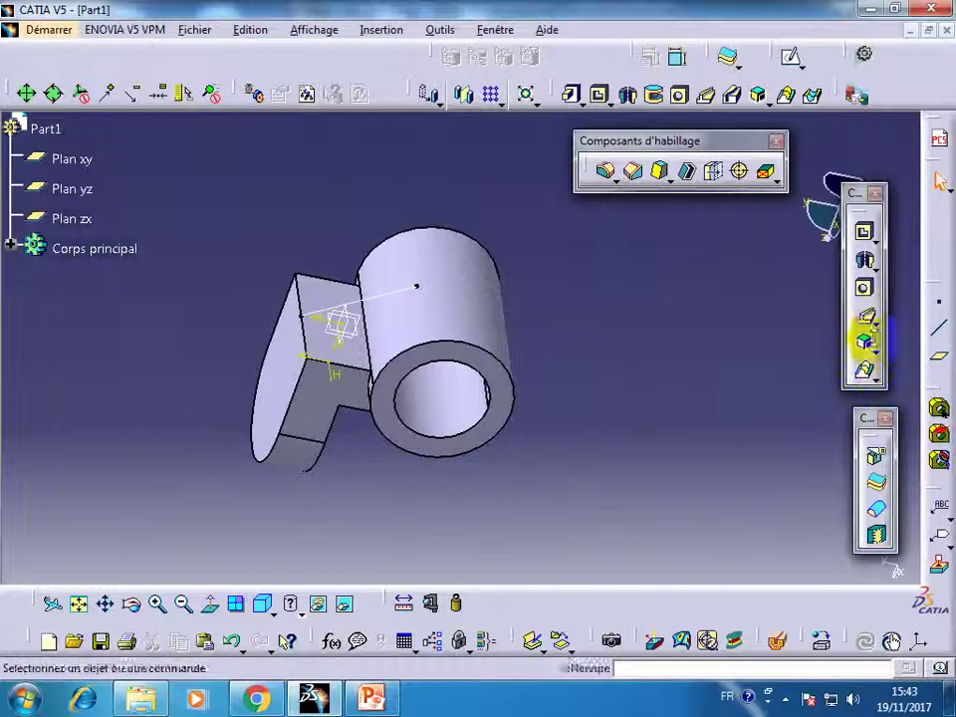
- Create a 12 mm thick stiffener using the tangent-line sketch Esquisse.8 as profile
left_click(873, 376)
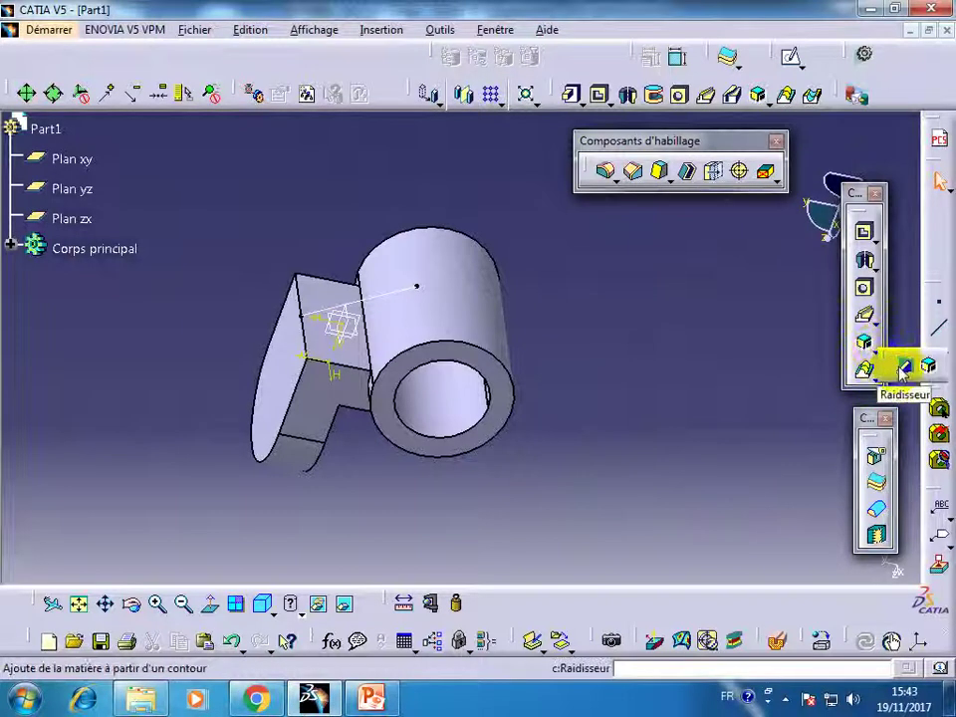
left_click(904, 371)
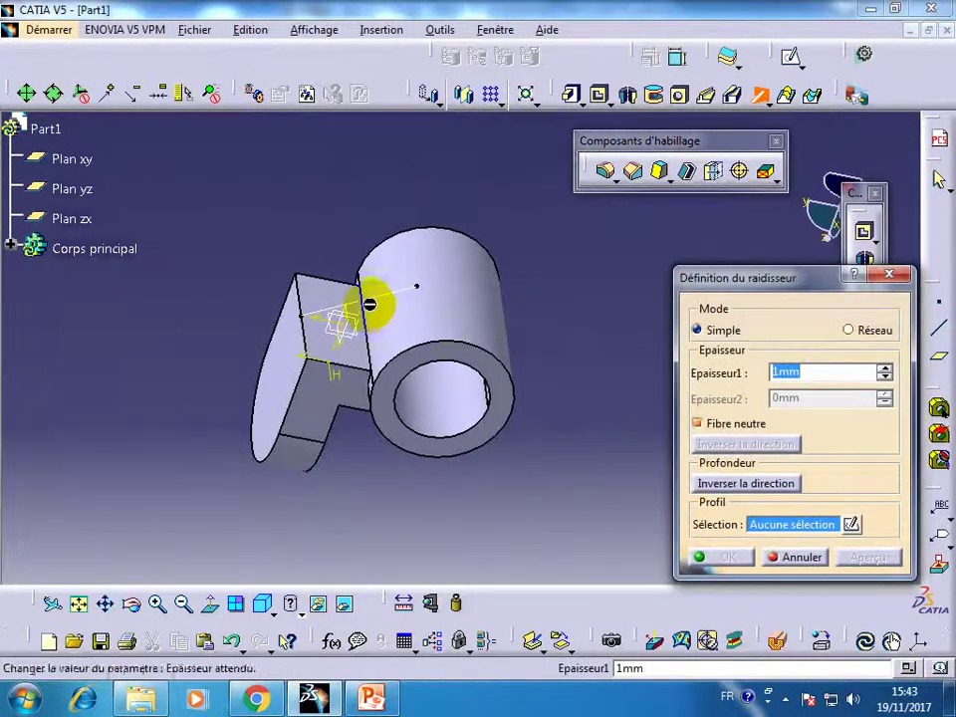
left_click(379, 303)
type("6")
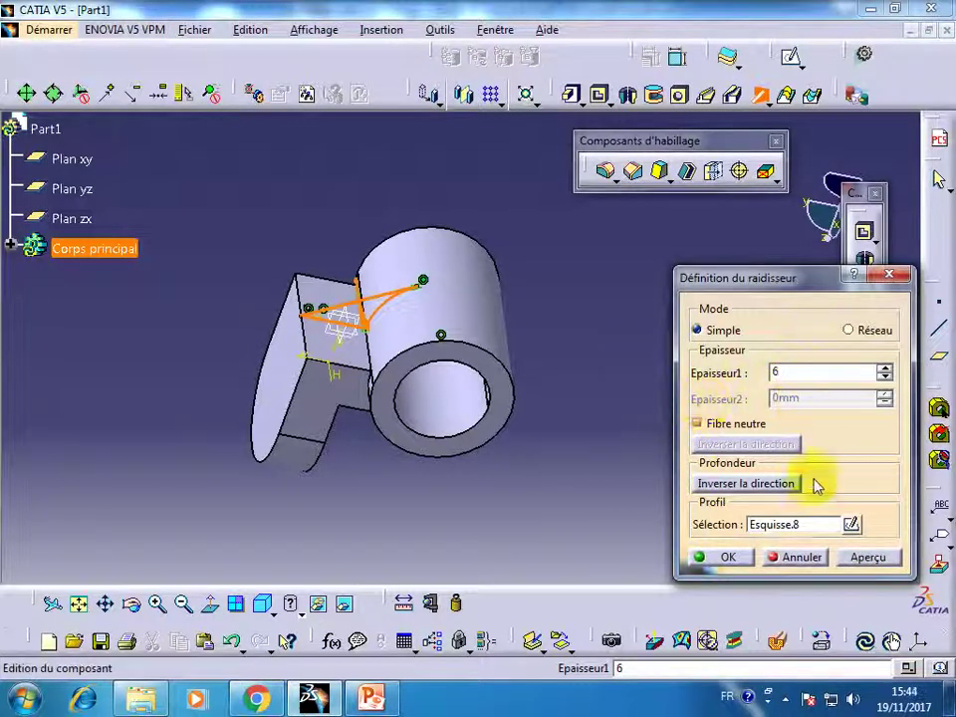
left_click(811, 525)
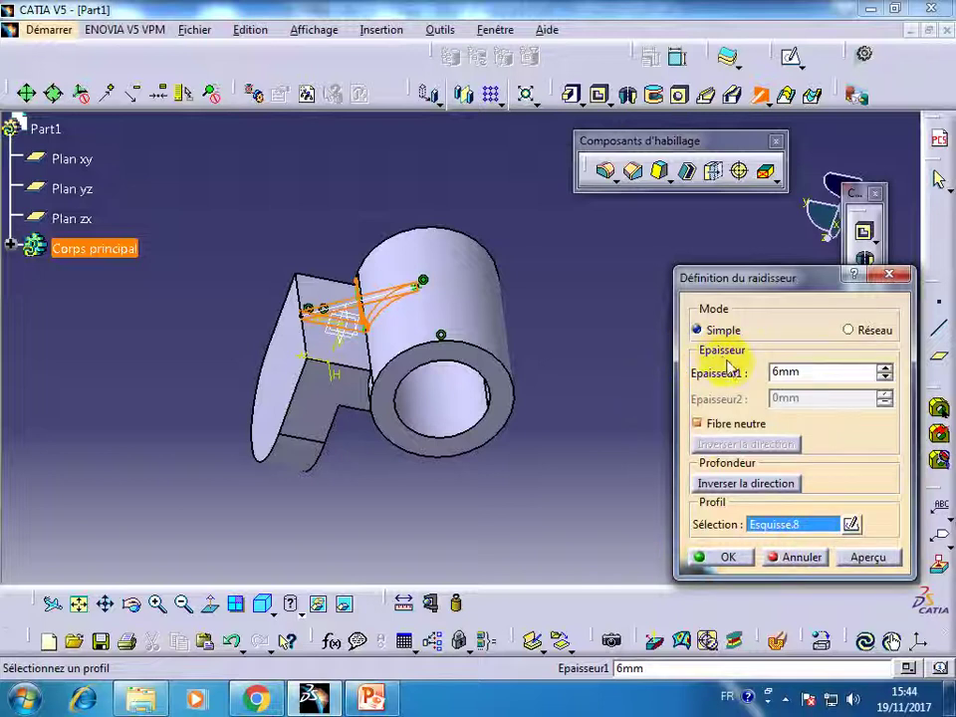
double_click(813, 373)
type("12")
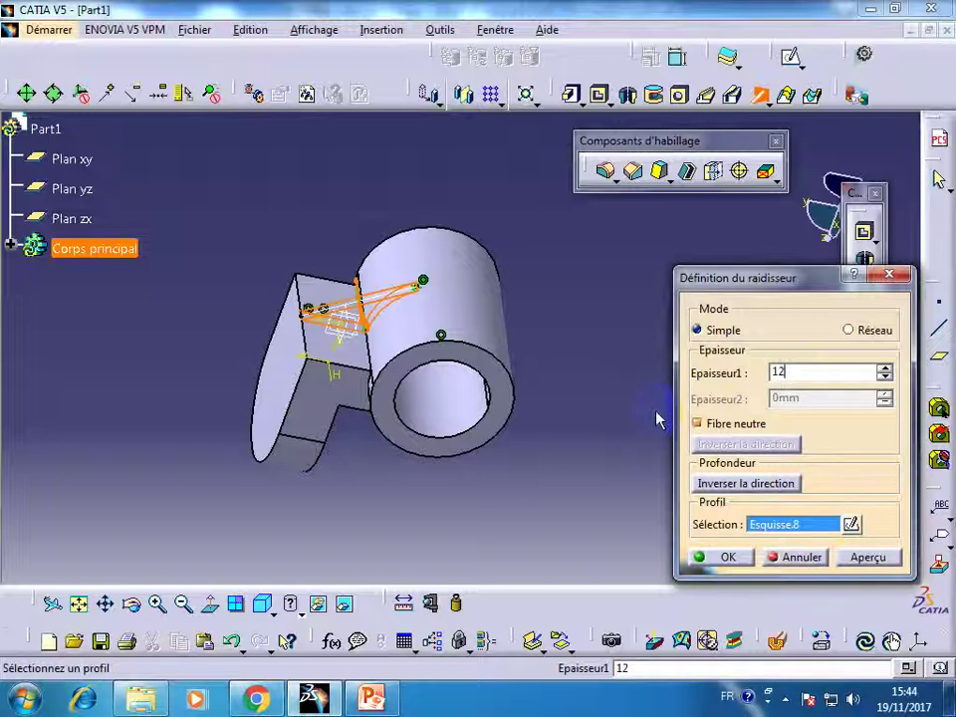
left_click(824, 526)
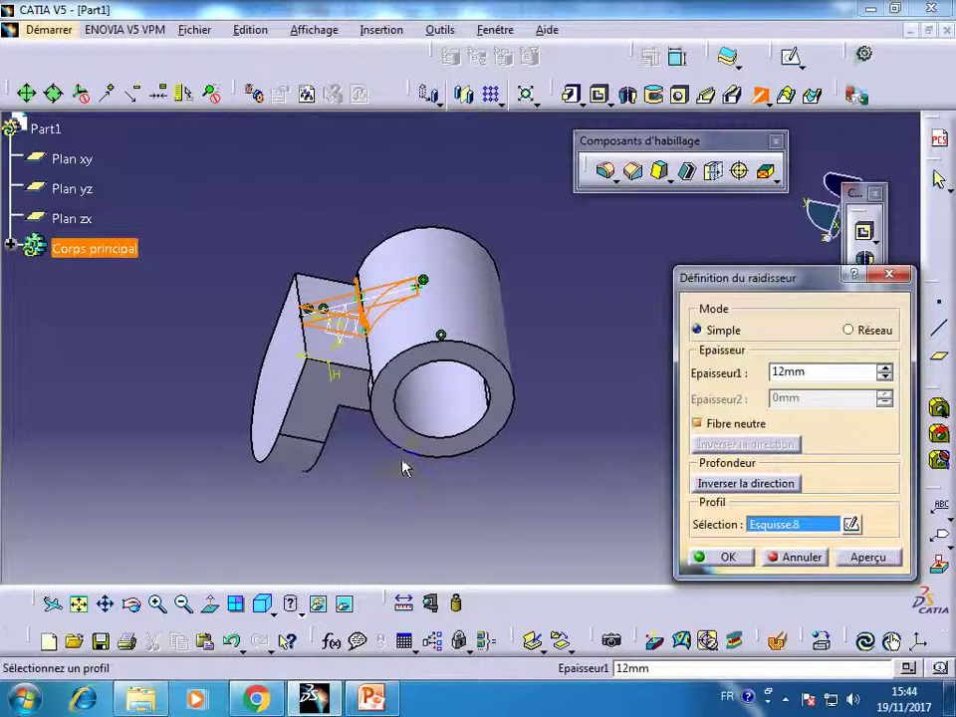
left_click(134, 617)
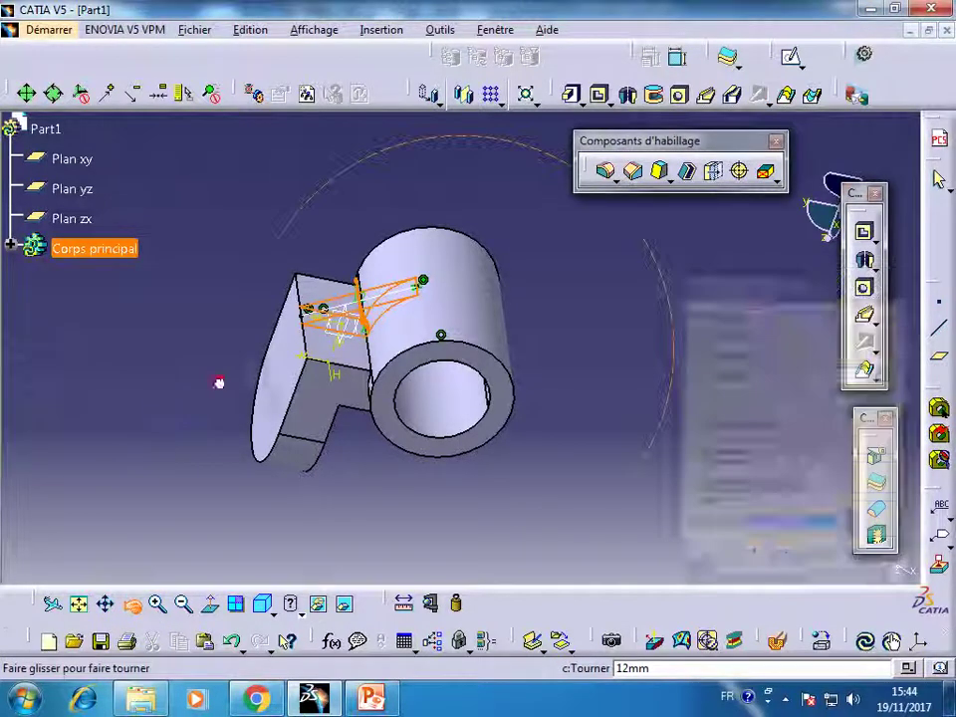
mouse_move(218, 384)
left_mouse_down()
mouse_move(390, 500)
mouse_move(418, 558)
mouse_move(414, 518)
mouse_move(480, 491)
mouse_move(465, 379)
mouse_move(420, 450)
left_mouse_up()
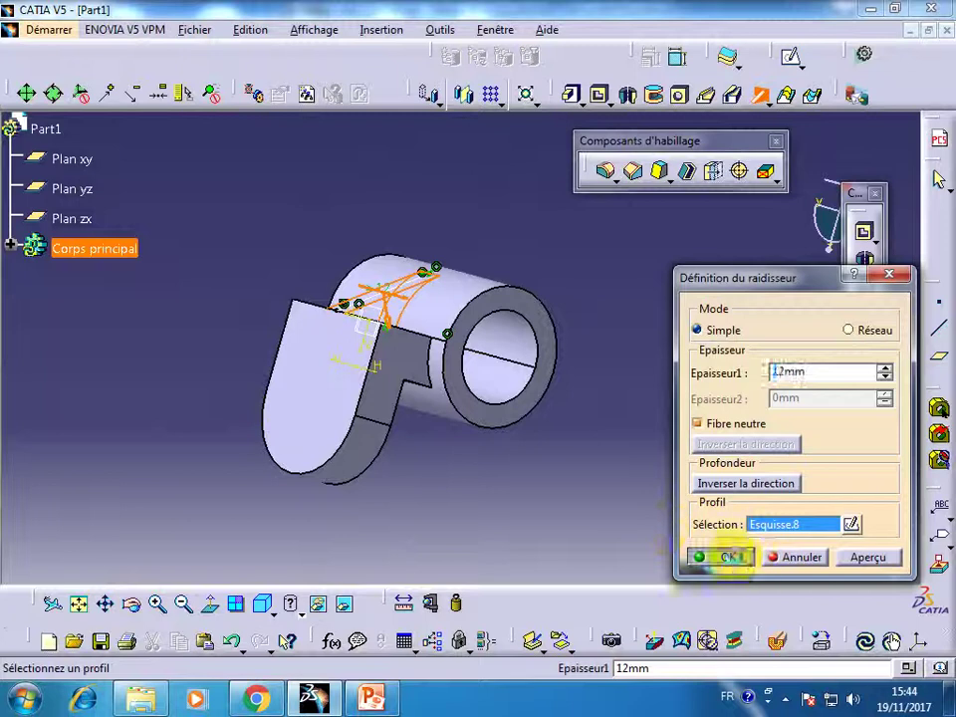
left_click(726, 557)
- Orbit the part to inspect the new stiffener rib from the front
left_click(134, 604)
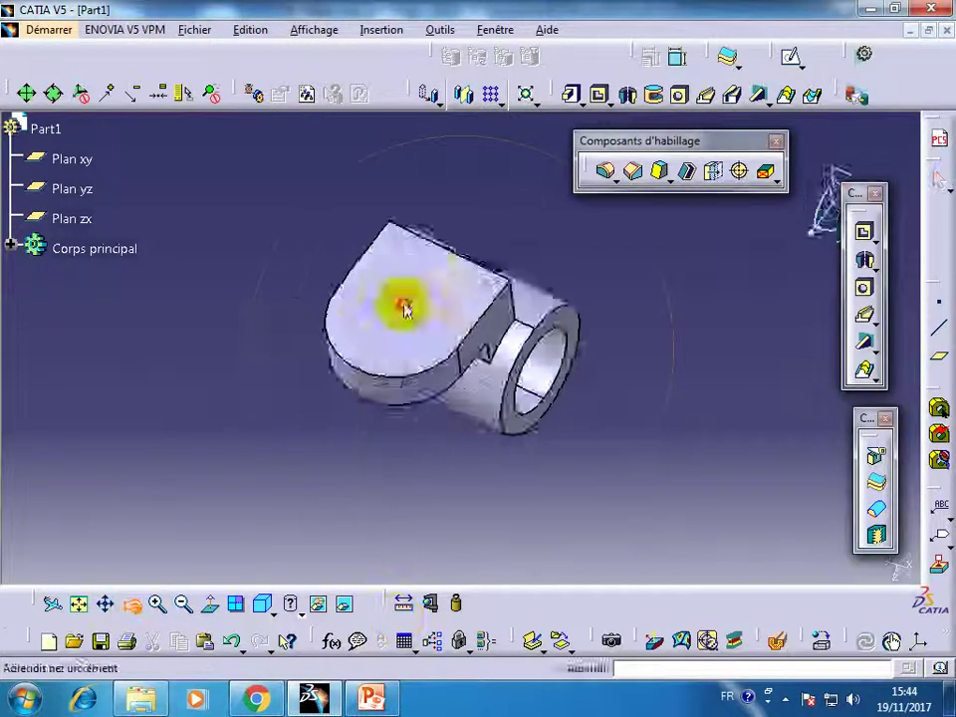
mouse_move(401, 305)
left_mouse_down()
mouse_move(495, 581)
mouse_move(335, 226)
mouse_move(324, 172)
left_mouse_up()
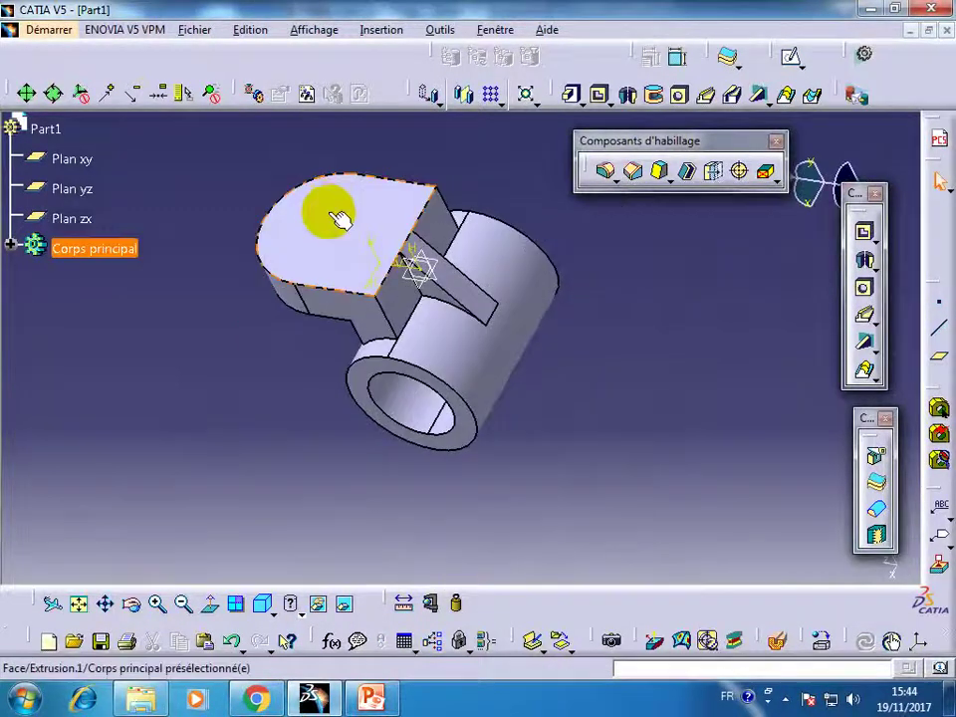
left_click(418, 217)
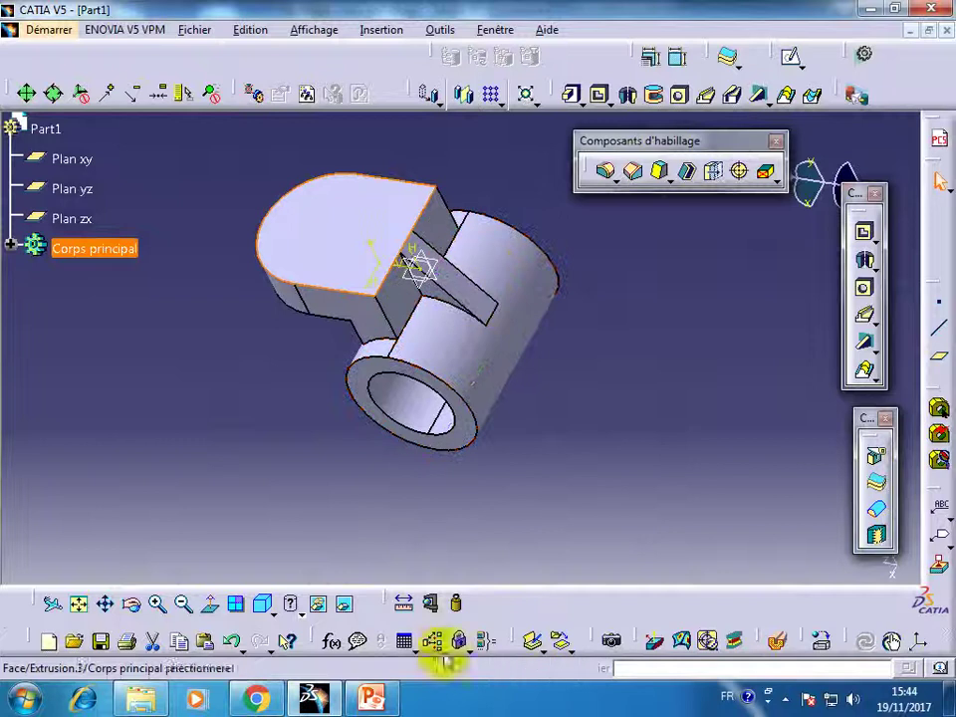
left_click(132, 603)
mouse_move(304, 538)
left_mouse_down()
mouse_move(334, 368)
mouse_move(241, 392)
left_mouse_up()
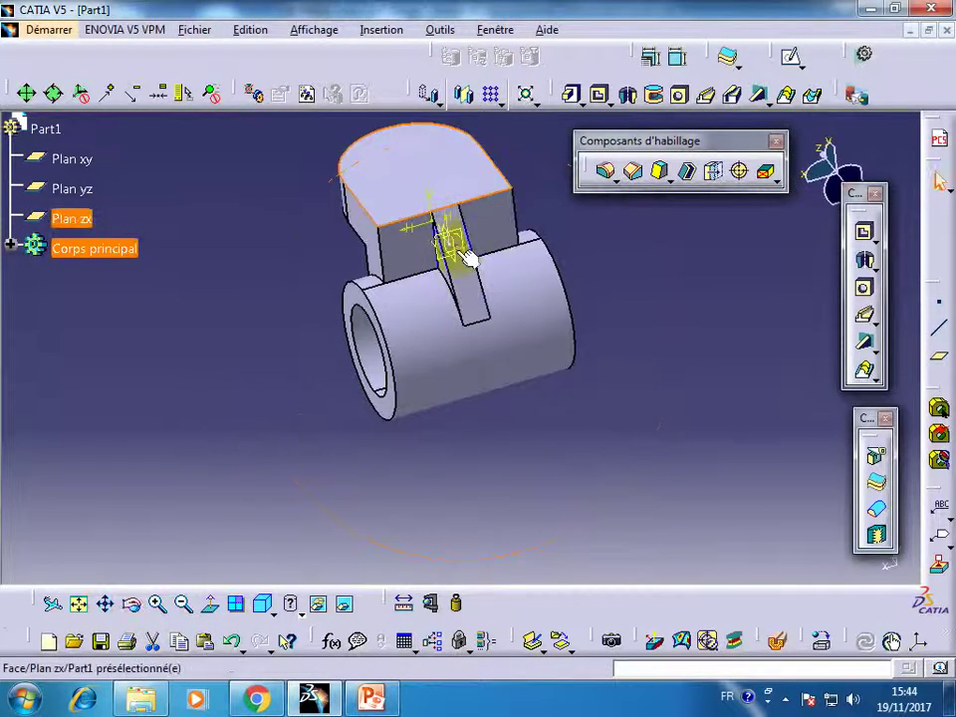
- Start a new sketch on Plan yz and draw a closed four-sided profile with a sloped top
key("Escape")
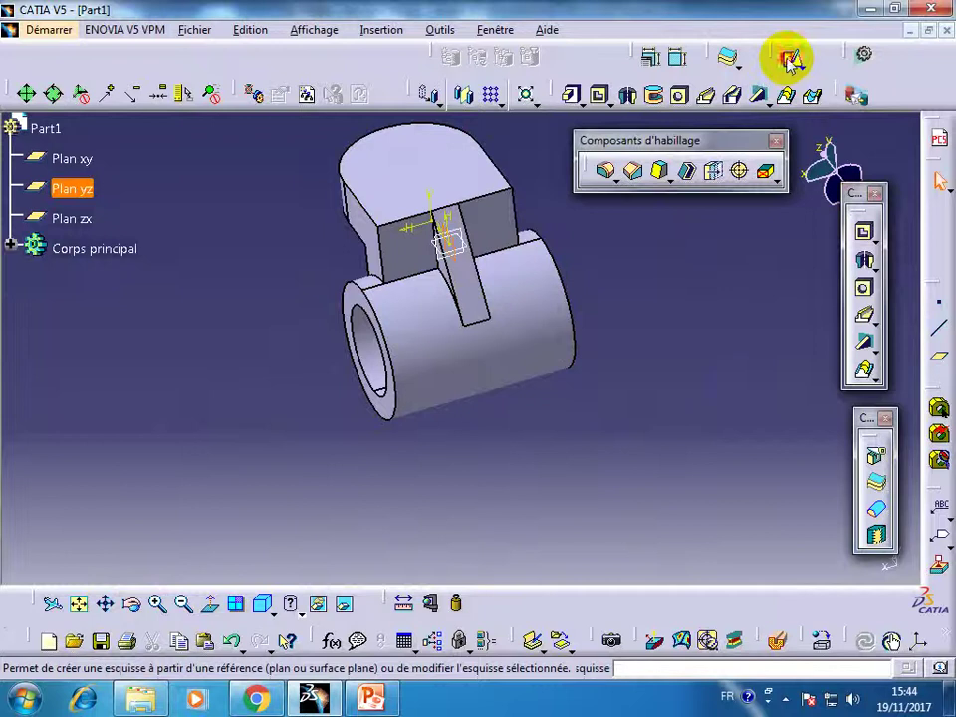
left_click(789, 55)
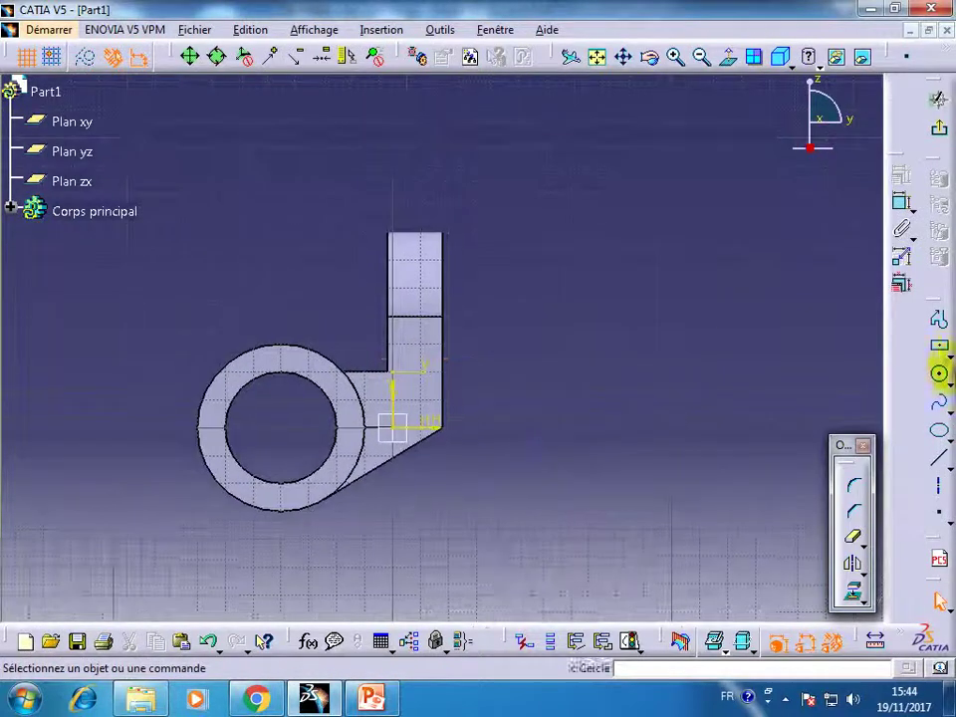
left_click(939, 319)
left_click(493, 234)
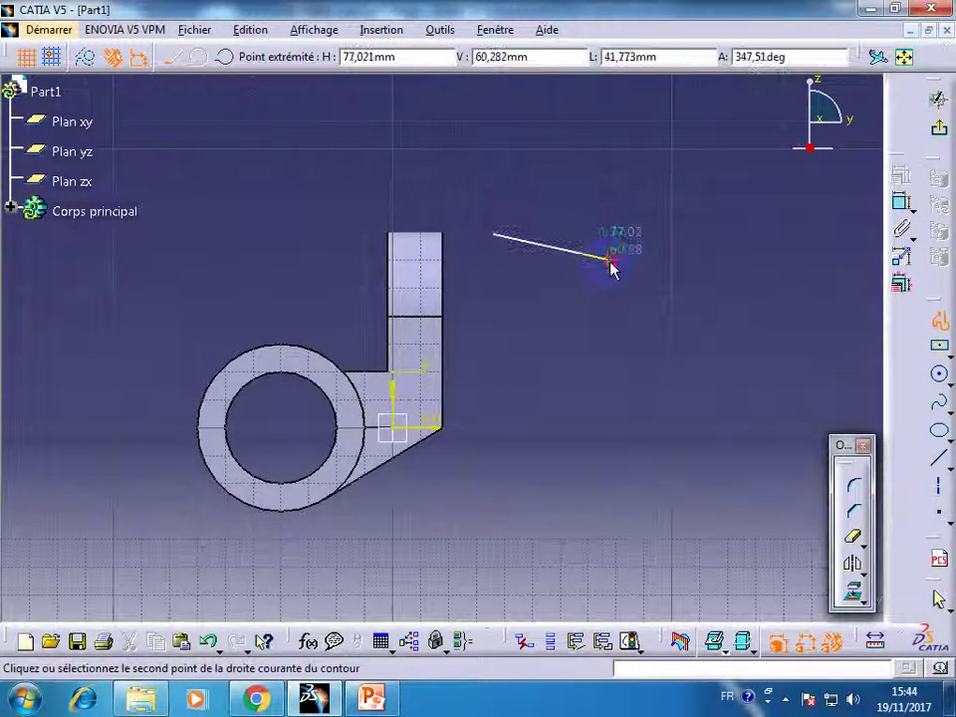
left_click(609, 260)
left_click(608, 299)
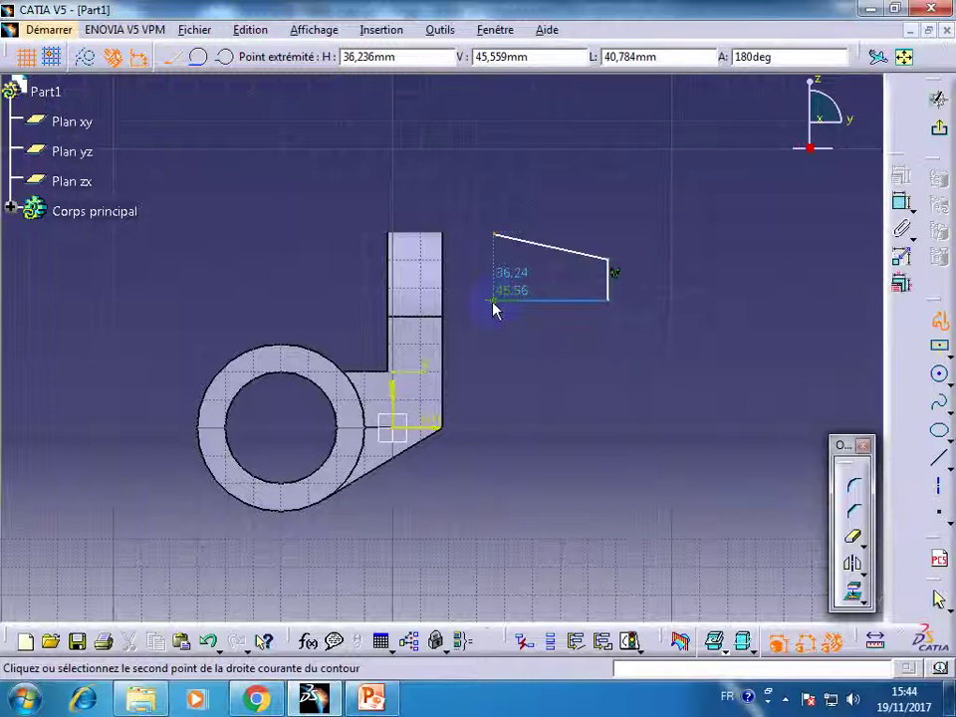
left_click(495, 236)
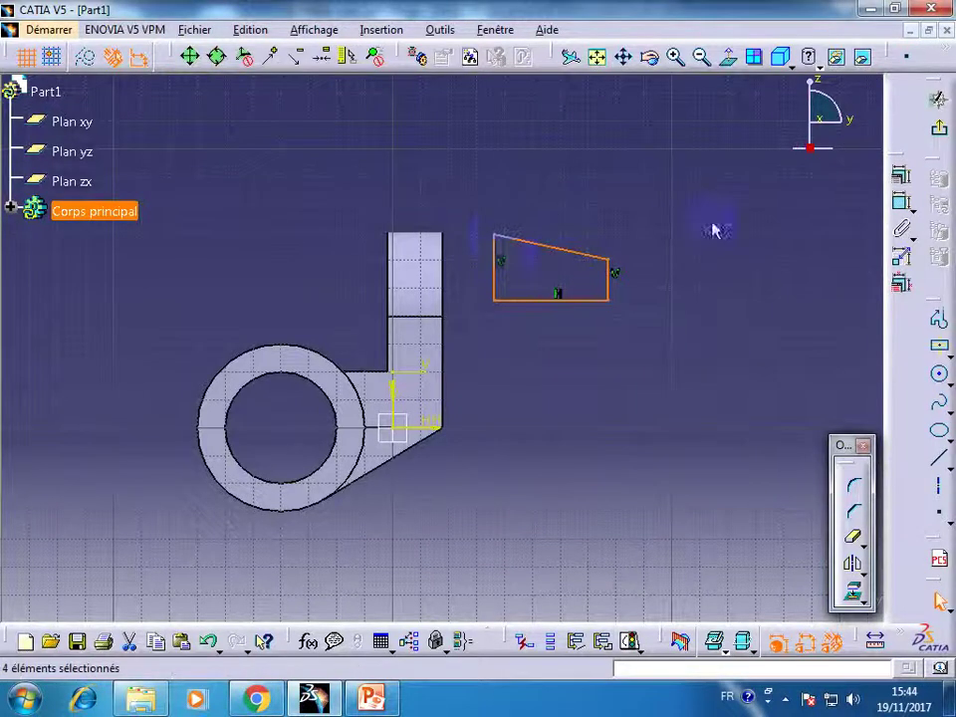
left_click(714, 231)
- Dimension the profile's right side to 20 mm height and its bottom edge to 40 mm
left_click(901, 203)
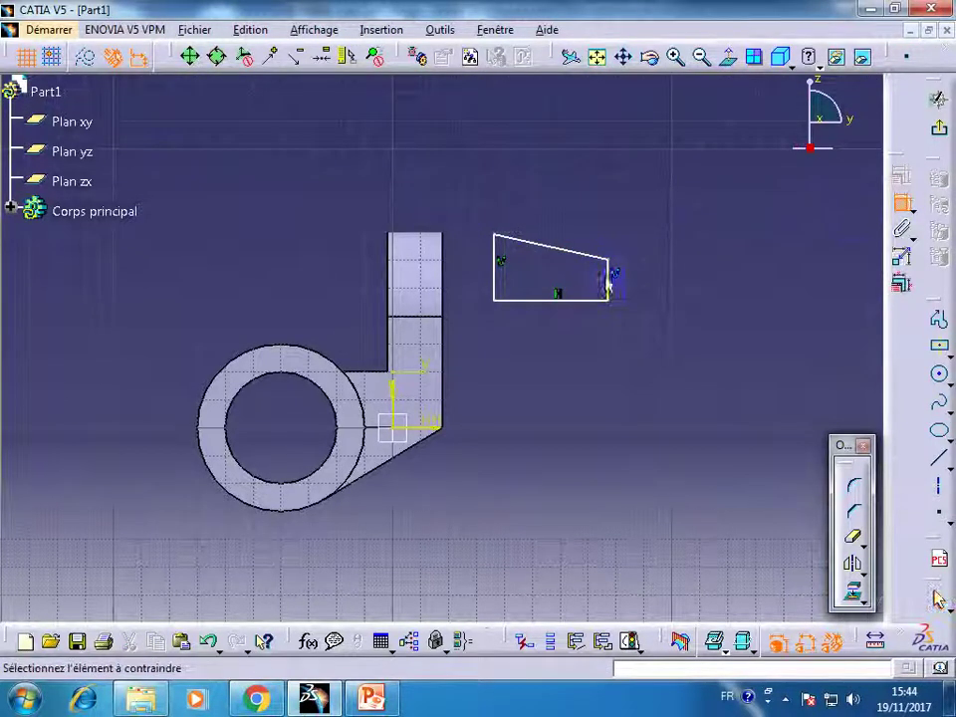
left_click(616, 287)
left_click(678, 286)
double_click(681, 283)
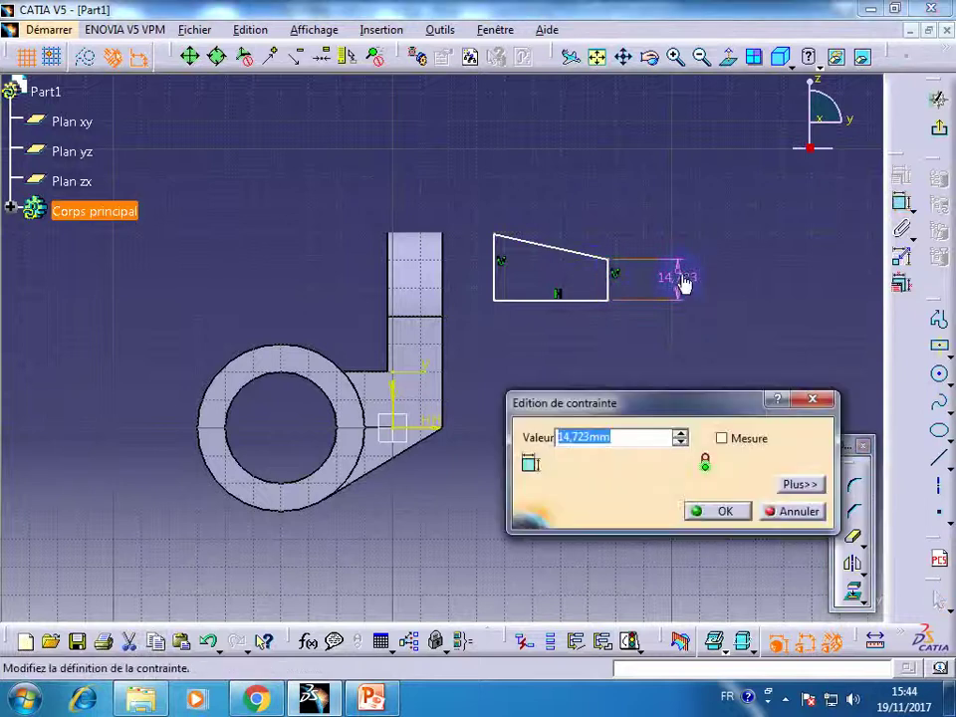
key("Return")
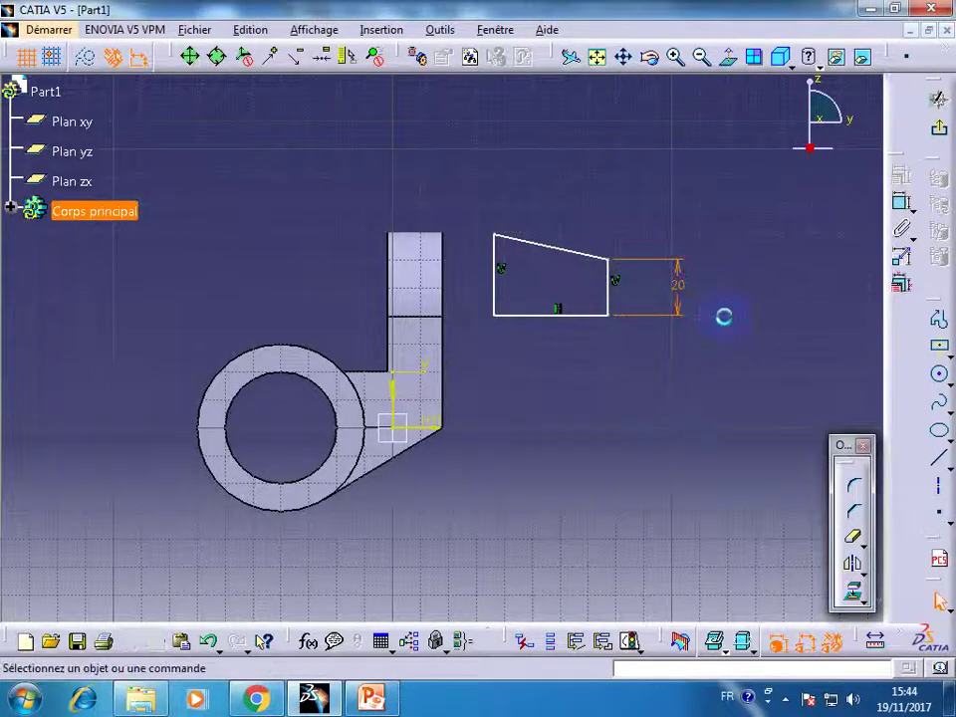
left_click(897, 205)
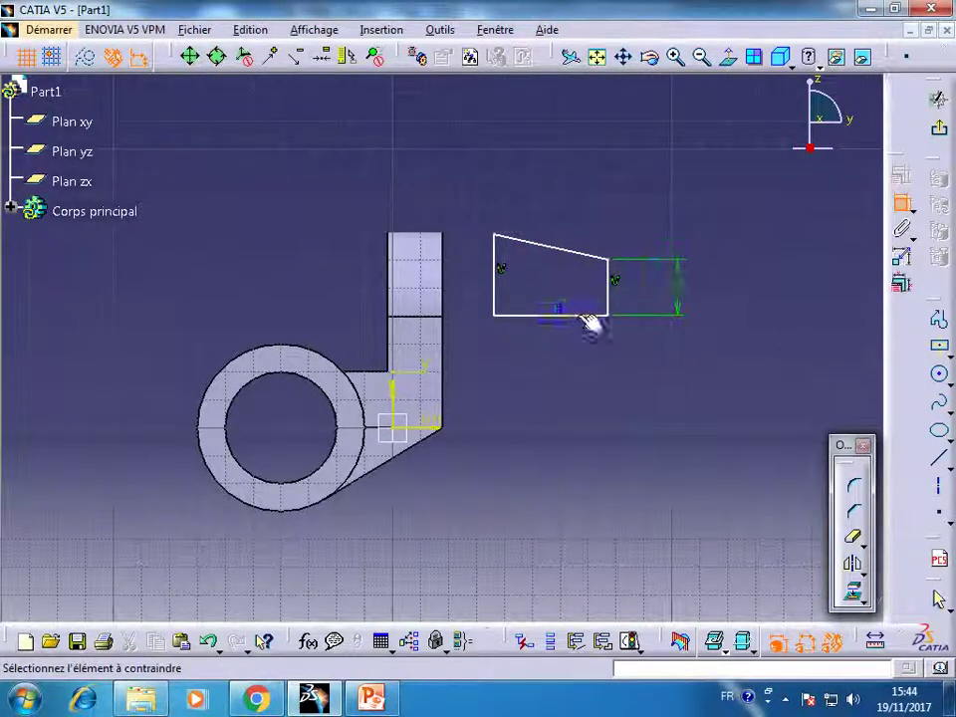
left_click(588, 318)
double_click(577, 339)
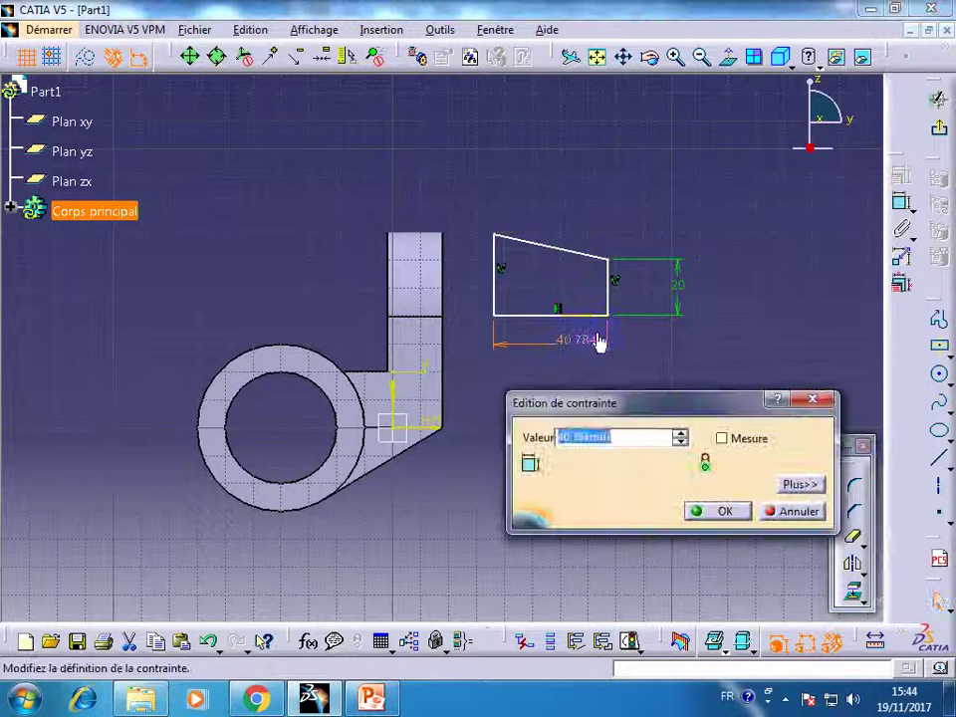
type("40")
key("Return")
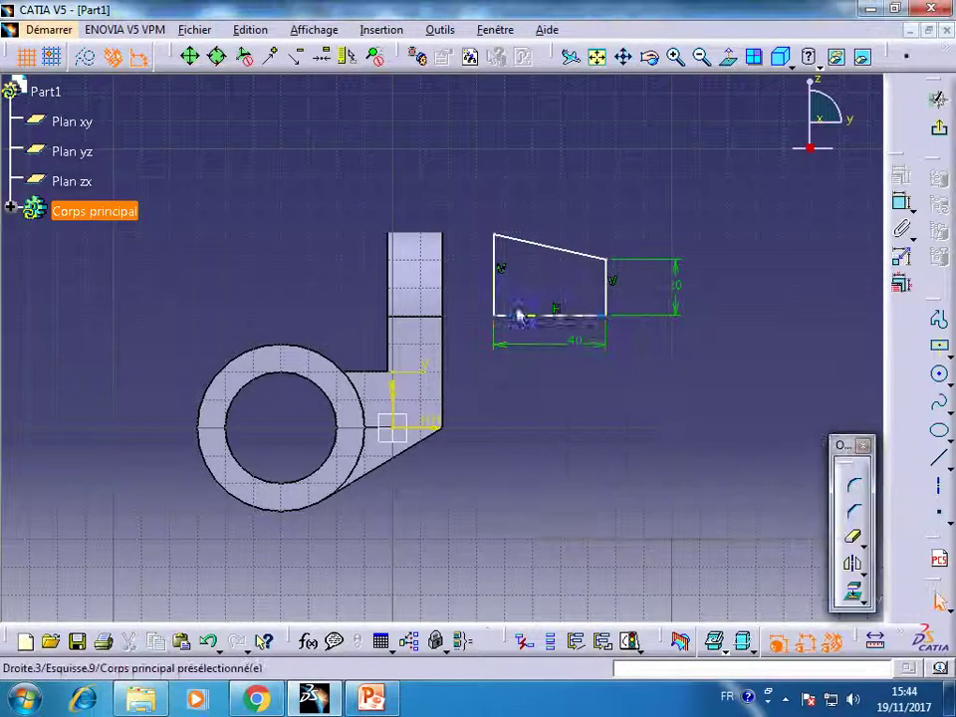
- Make the profile's left edge coincident with the block's adjacent edge
left_click(497, 299)
left_click(445, 307, "ctrl")
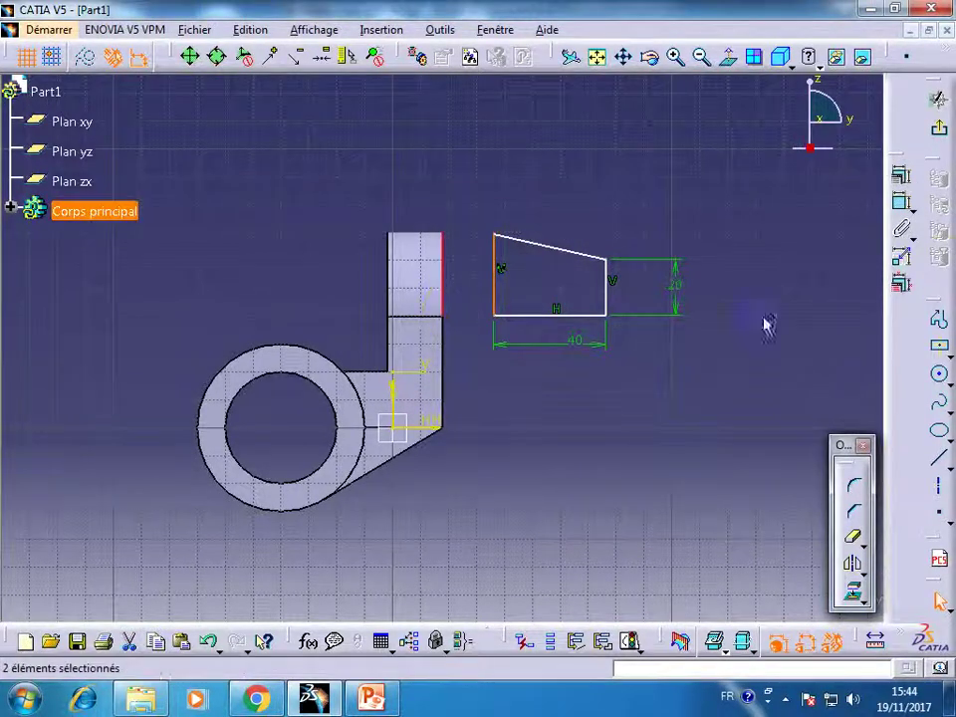
left_click(901, 174)
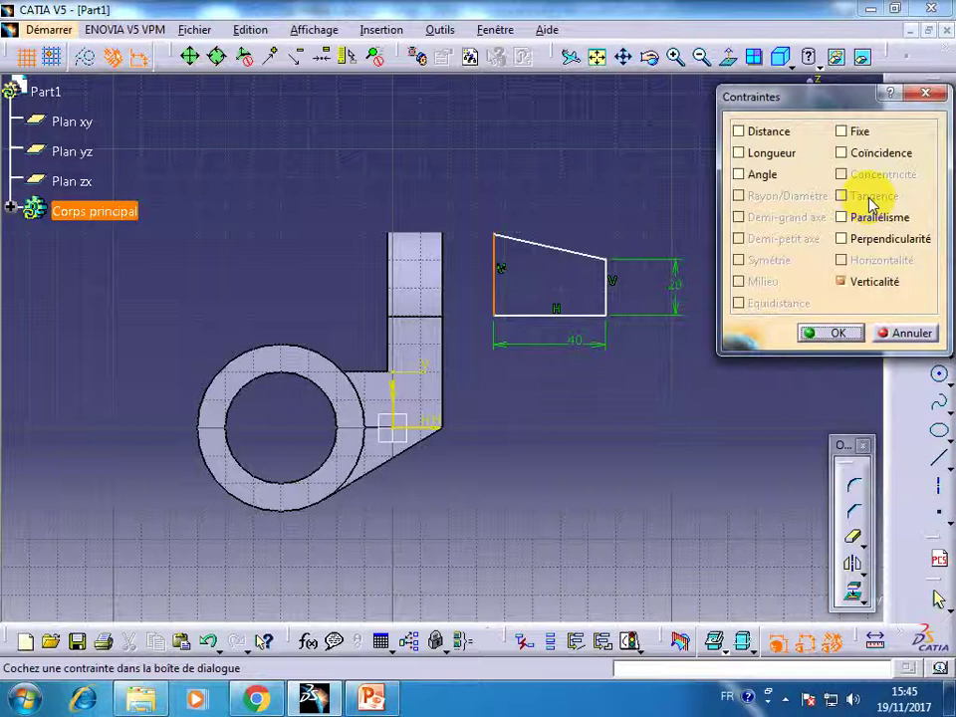
left_click(840, 153)
left_click(834, 333)
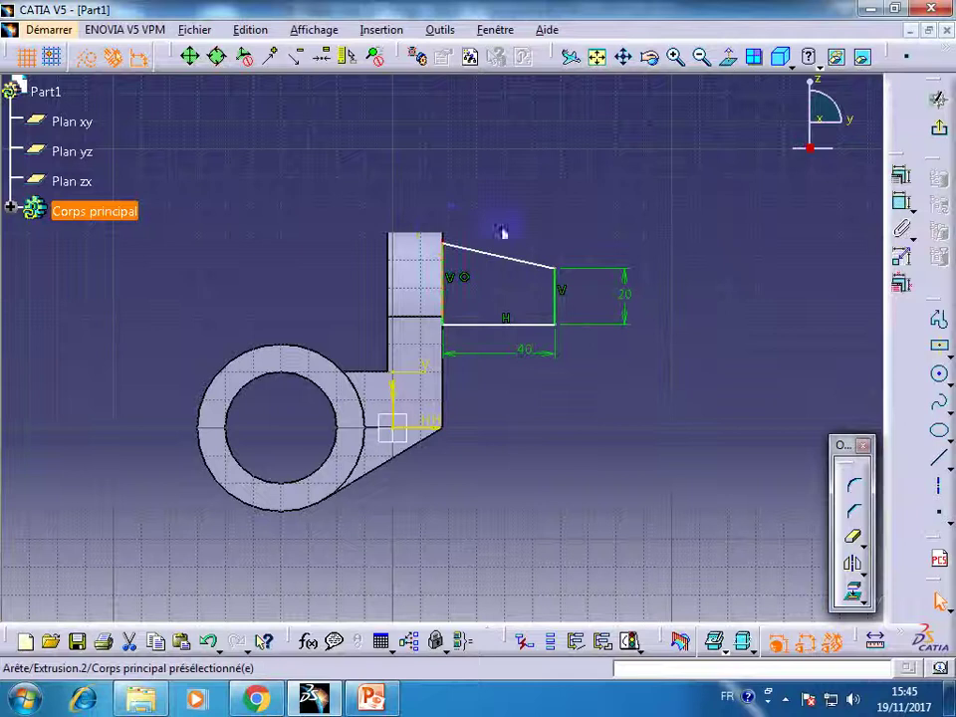
left_click_drag(511, 322, 512, 312)
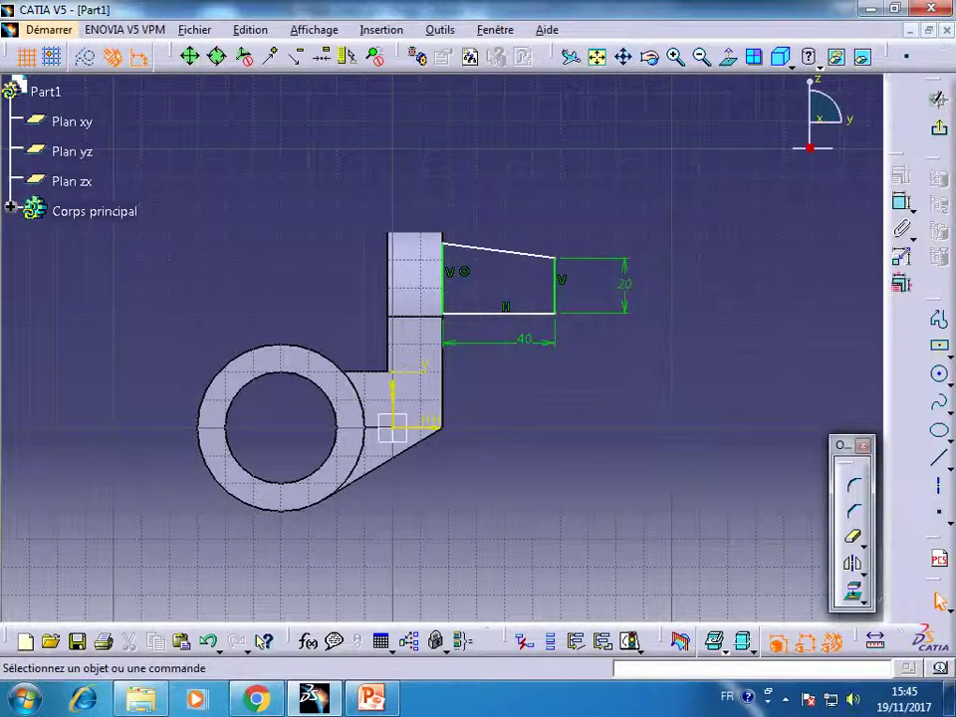
- Dimension the profile's bottom line 40 mm from the sketch origin
left_click(902, 202)
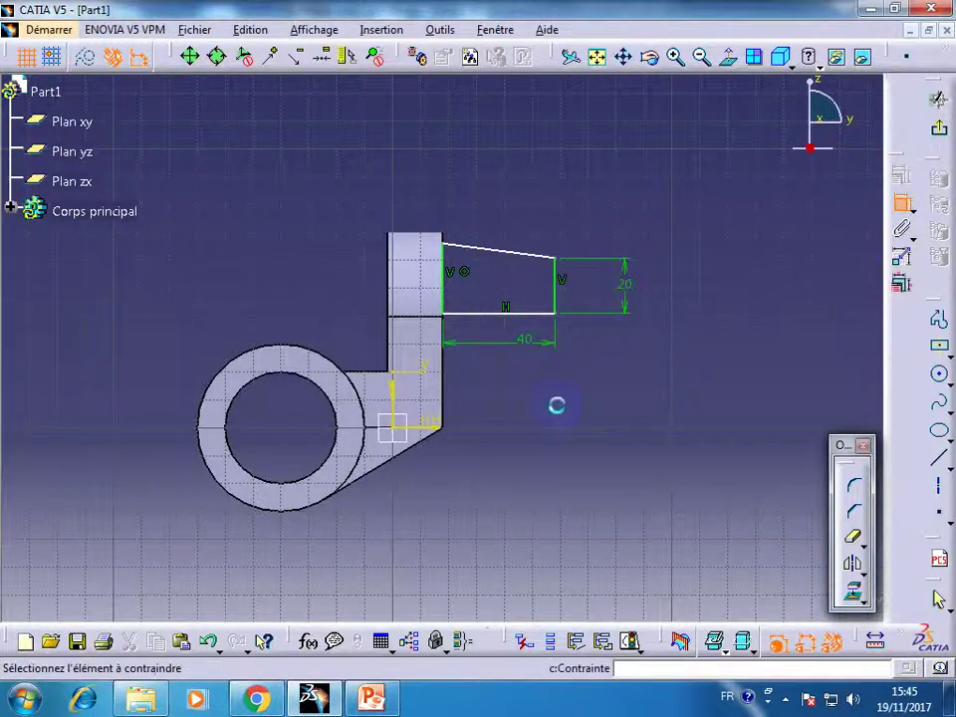
left_click(448, 431)
left_click(488, 319)
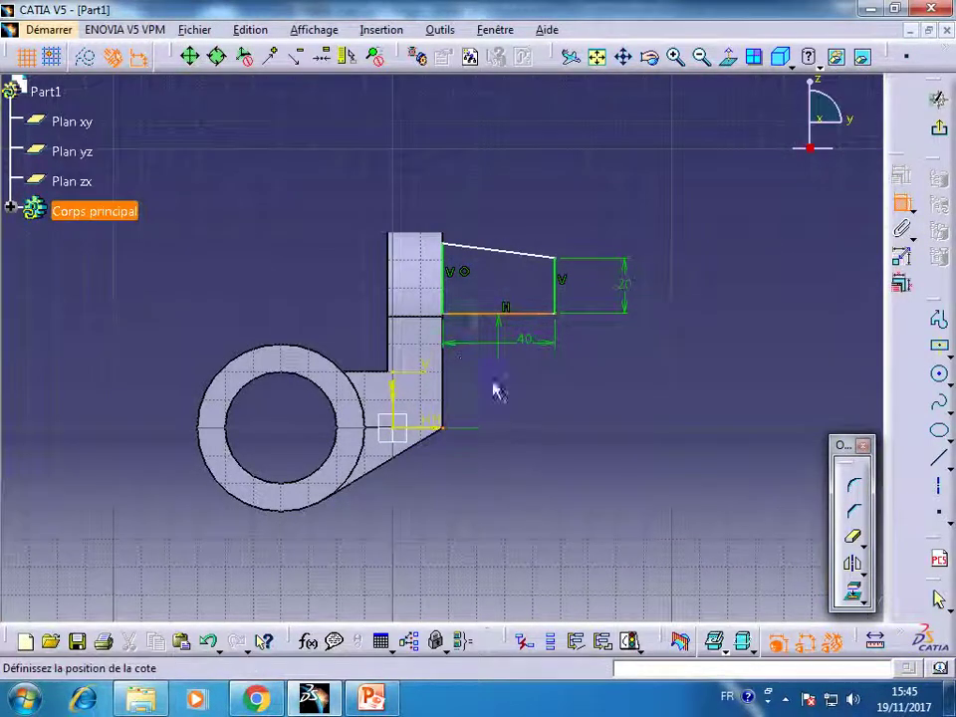
double_click(512, 411)
type("4")
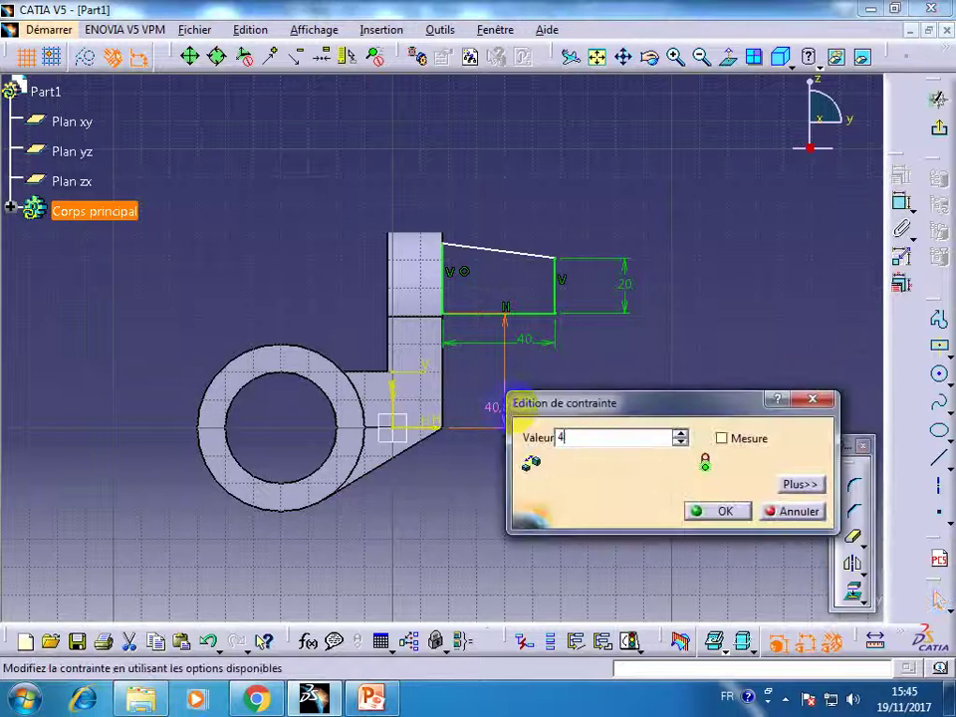
type("0mm")
key("Return")
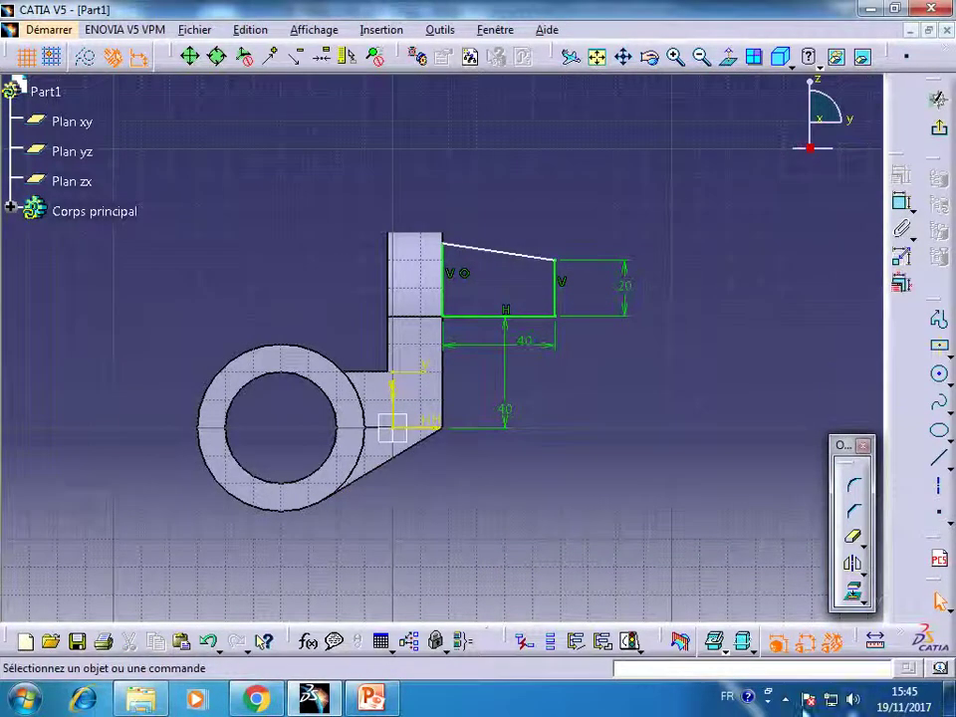
left_click(786, 702)
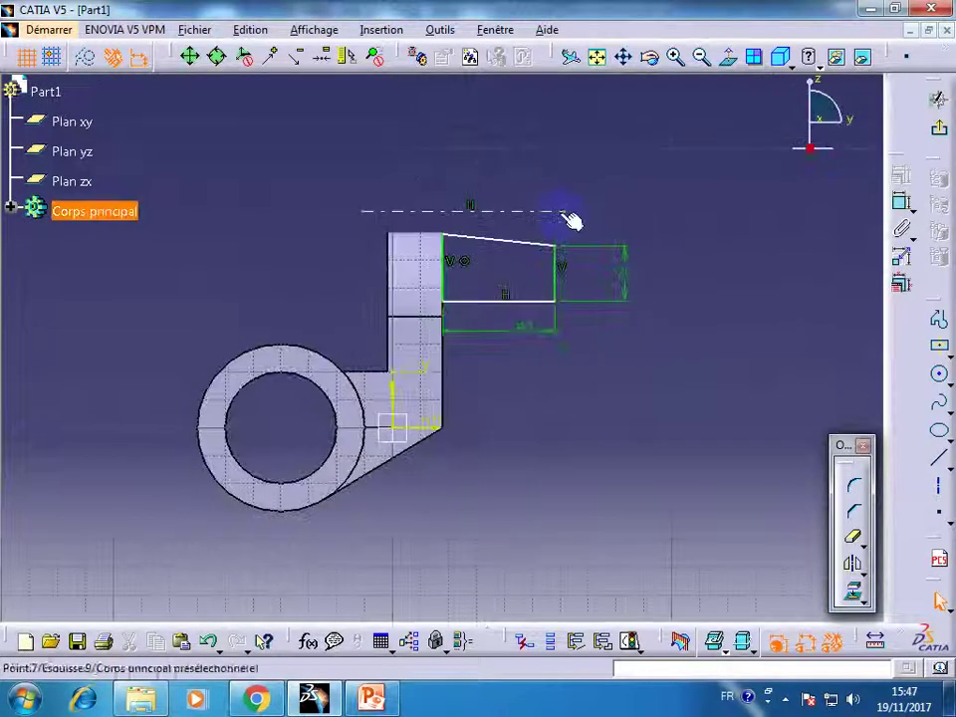
- Add a 70 mm offset dimension from the origin to the horizontal axis line
left_click(900, 201)
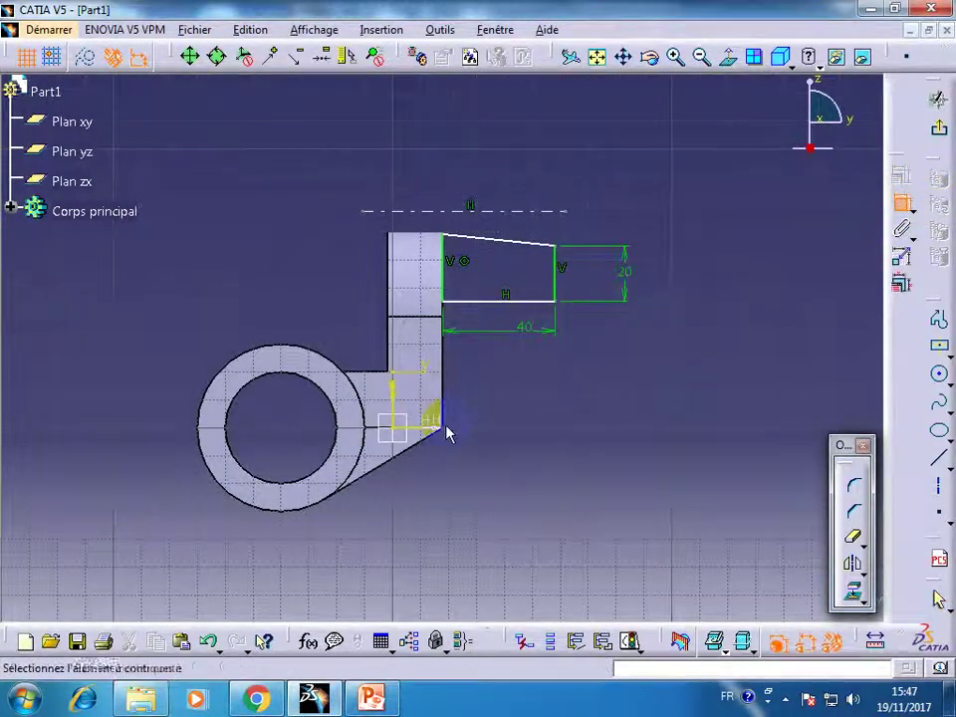
left_click(523, 211)
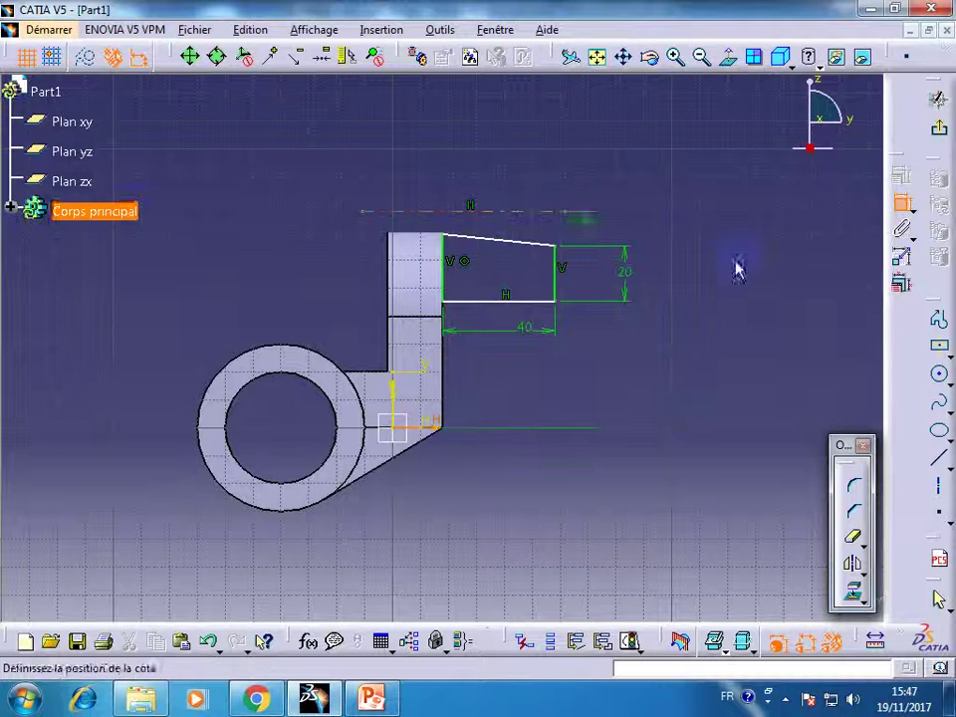
left_click(755, 271)
double_click(755, 274)
type("7")
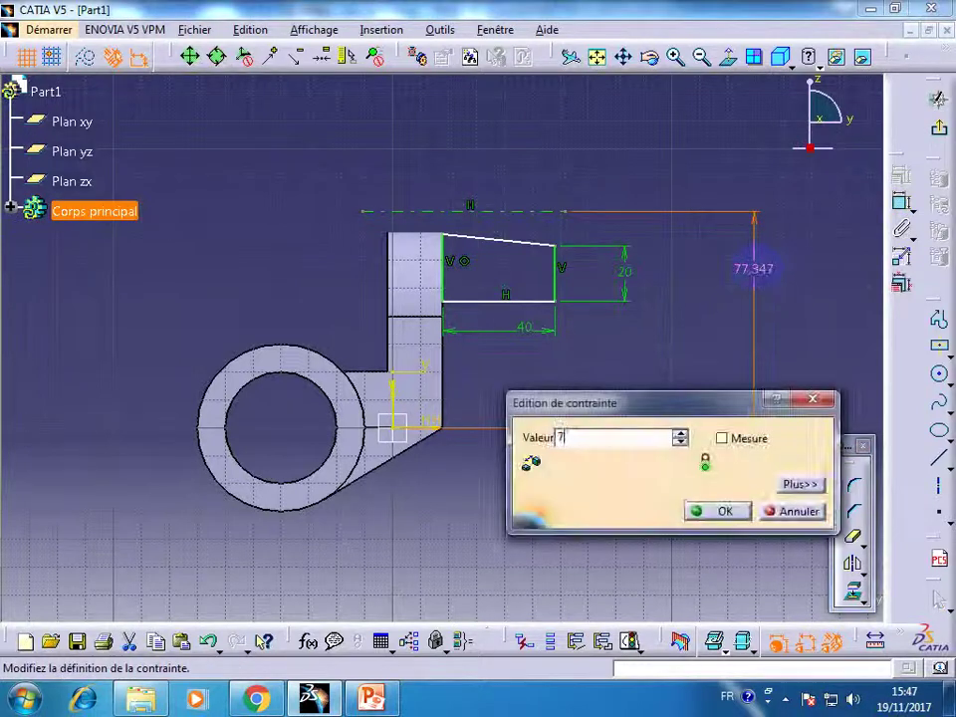
type("0")
key("Return")
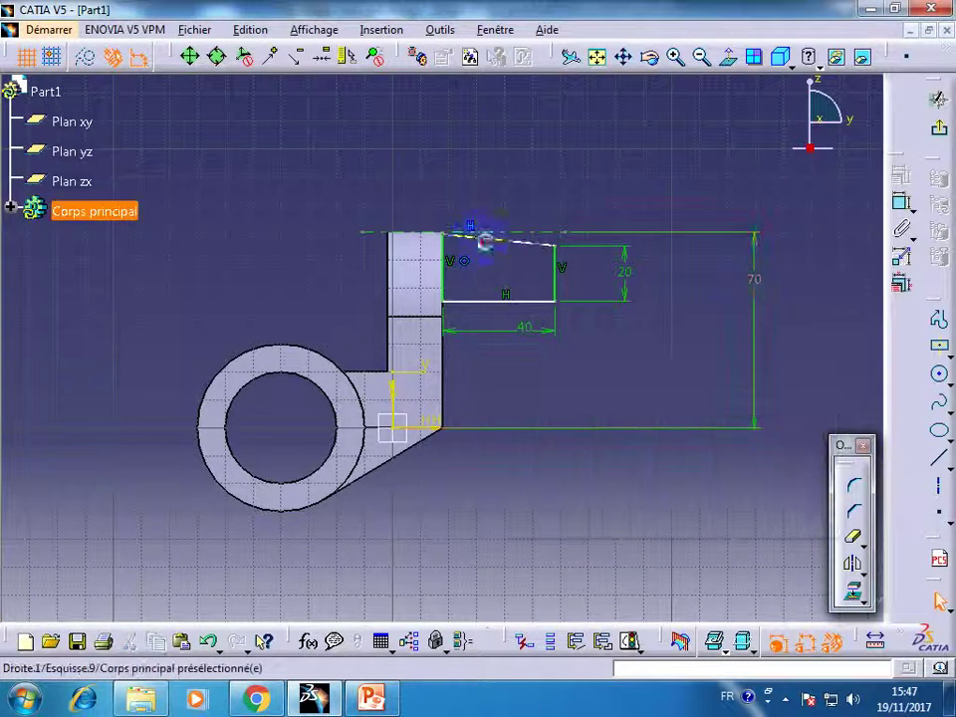
left_click_drag(484, 241, 497, 267)
- Make the profile's top corner point coincident with the horizontal axis line
left_click(448, 257)
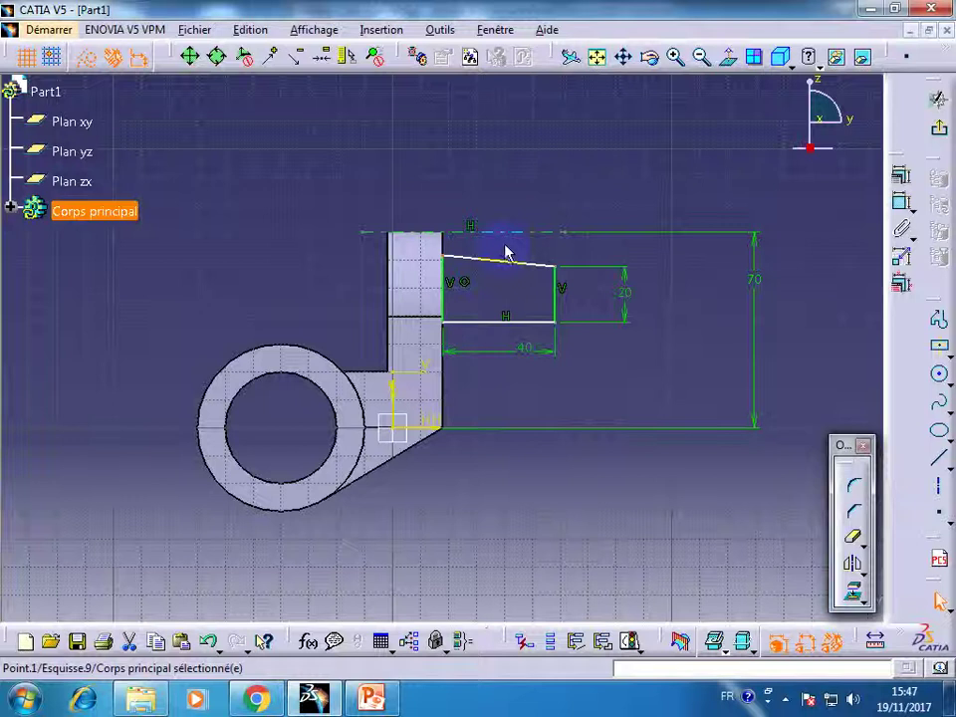
left_click(514, 235)
left_click(901, 197)
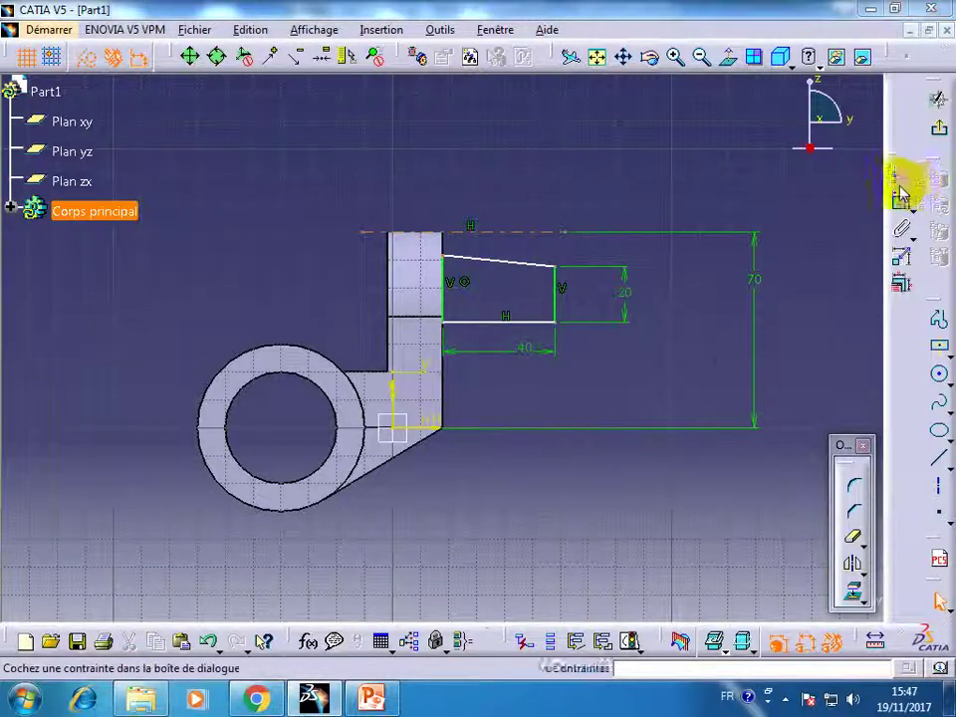
left_click(844, 154)
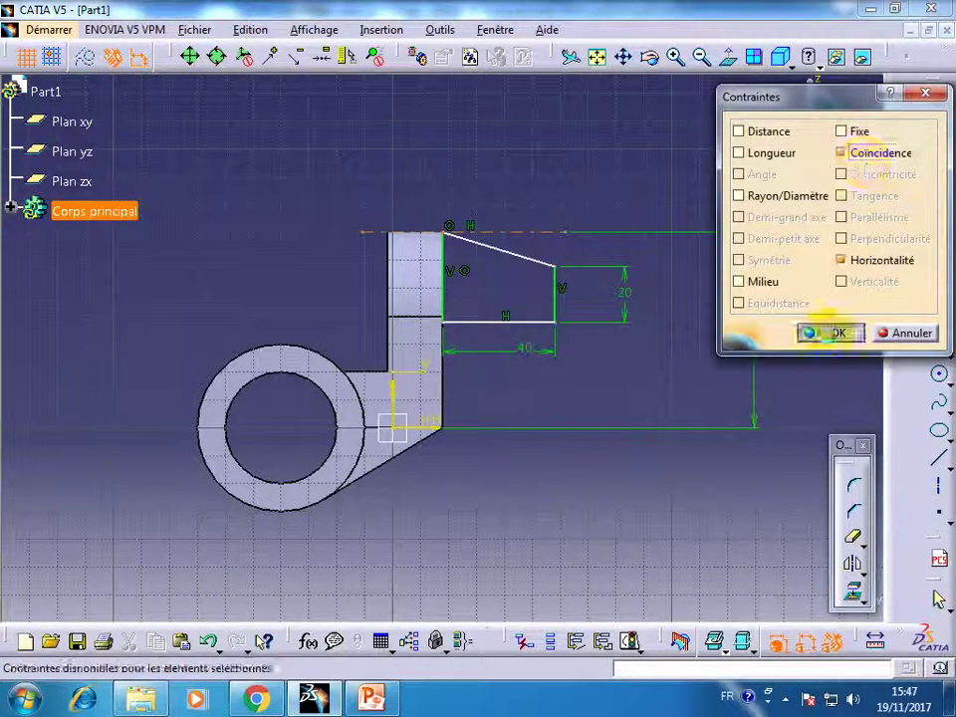
left_click(834, 333)
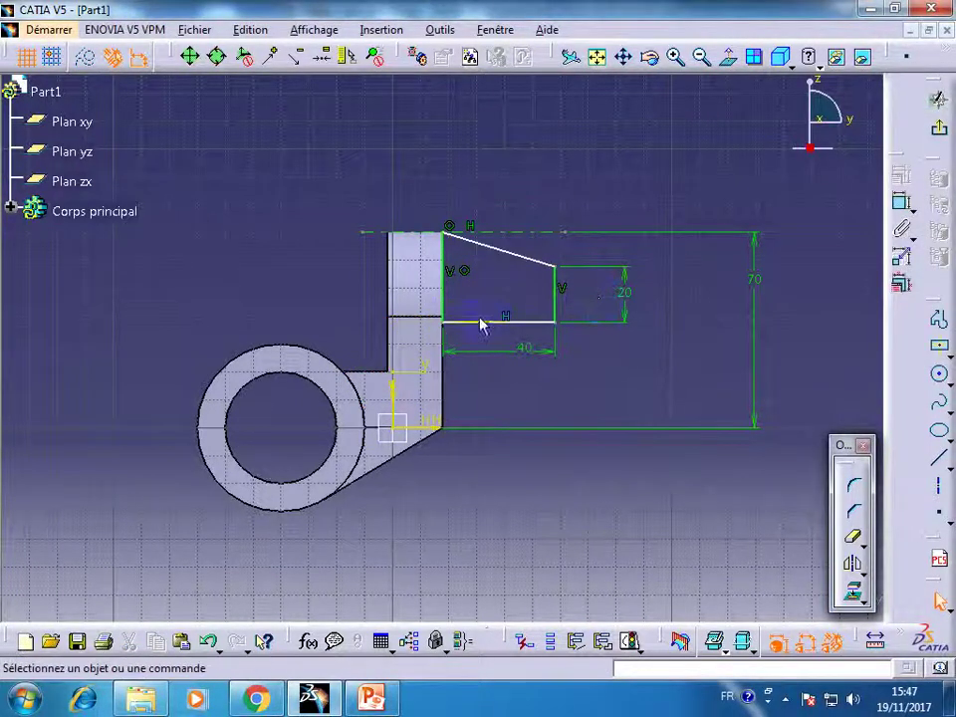
- Dimension the bottom line at 40 mm and exit the sketch to the 3D part
left_click_drag(486, 310, 485, 316)
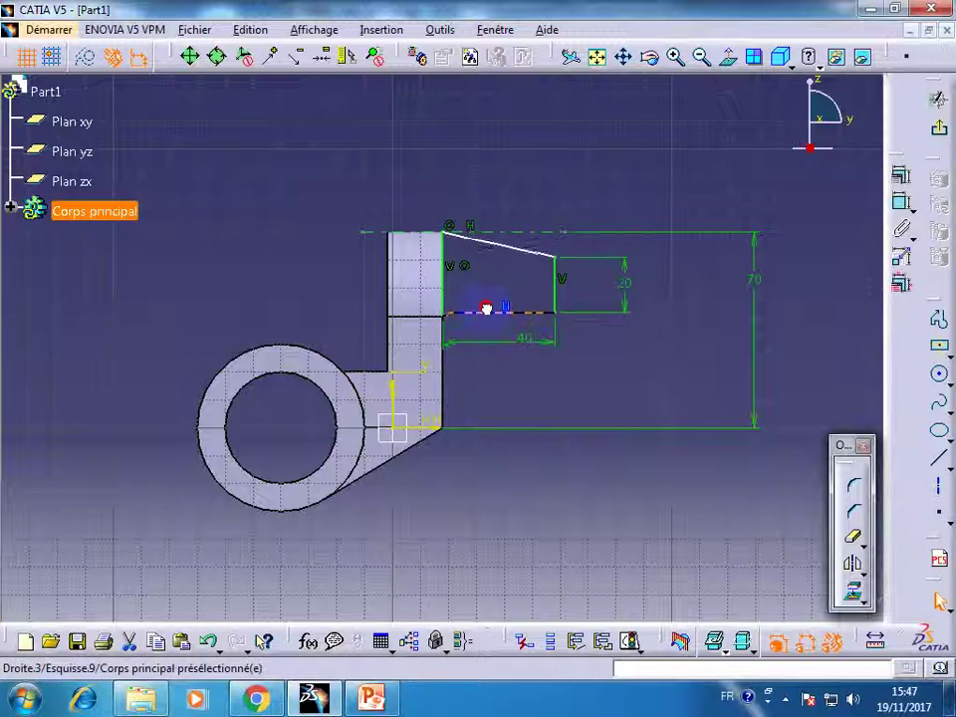
left_click(556, 387)
left_click(898, 205)
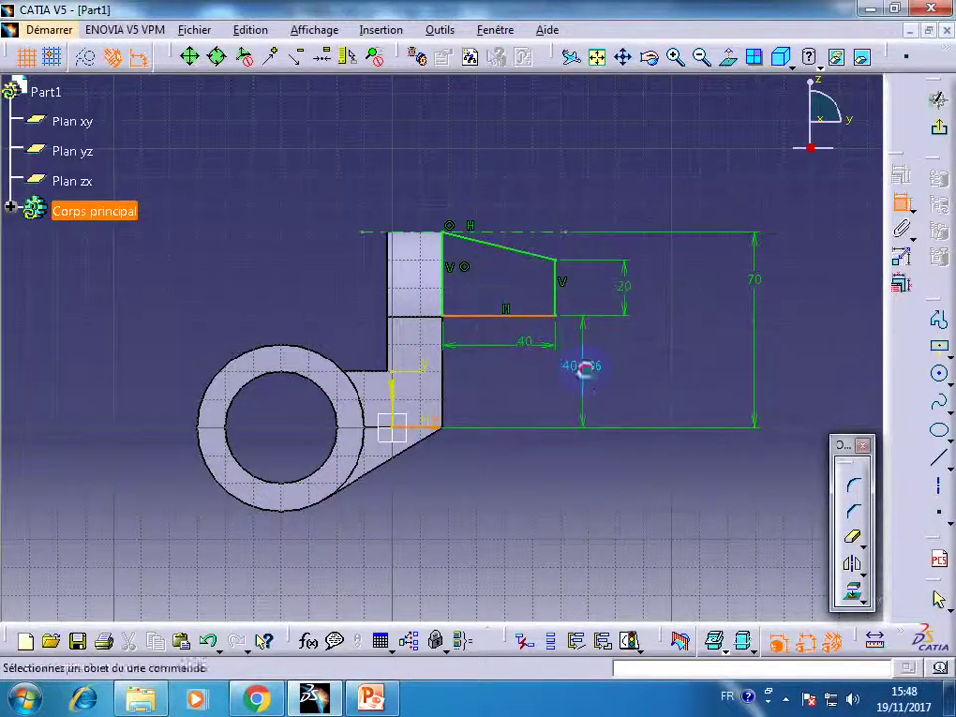
double_click(584, 367)
type("40")
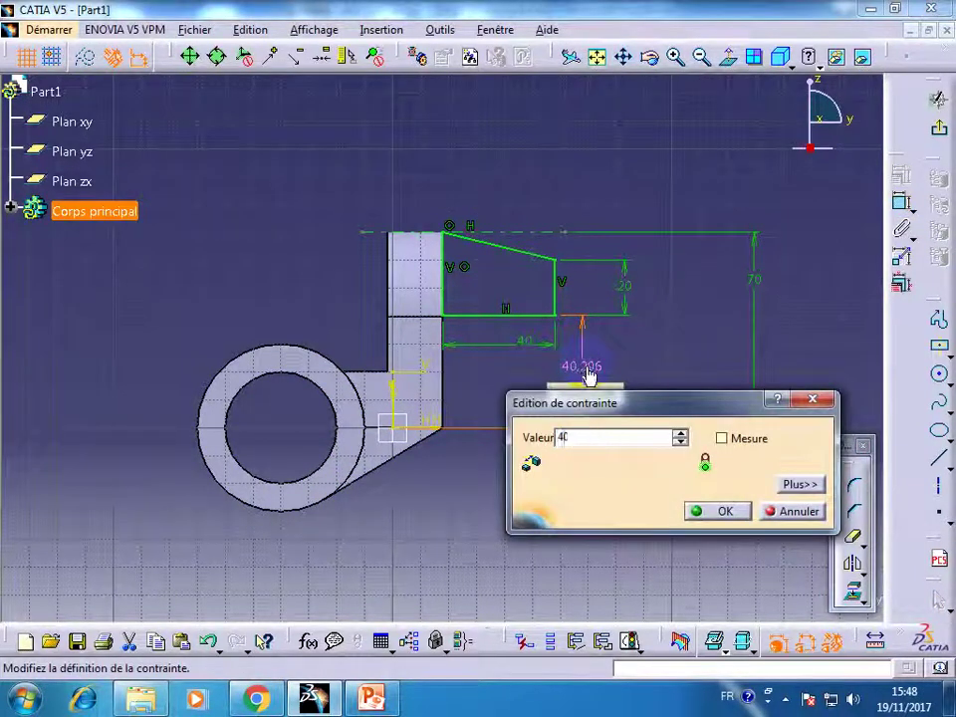
key("Return")
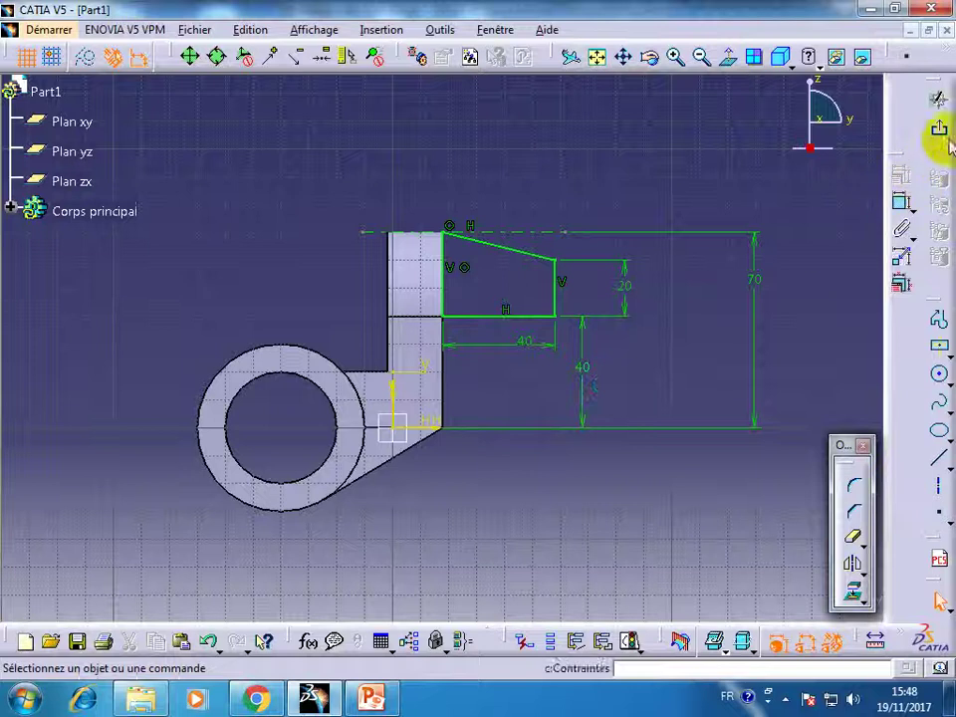
left_click(940, 134)
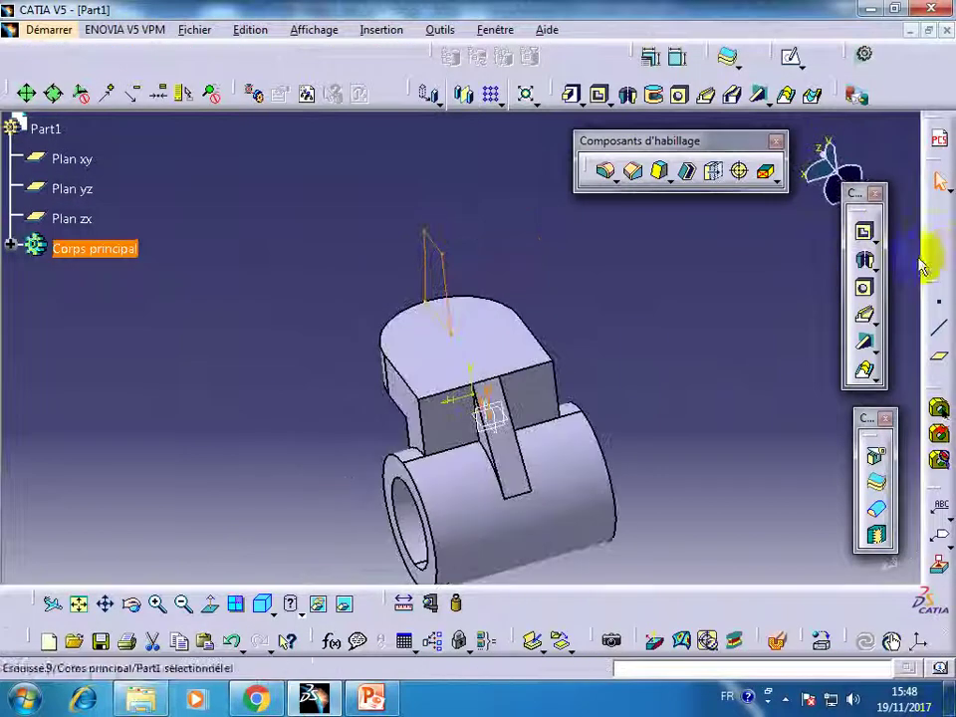
- Revolve the trapezoid 360° about its left edge into a conical boss on the block
left_click(868, 262)
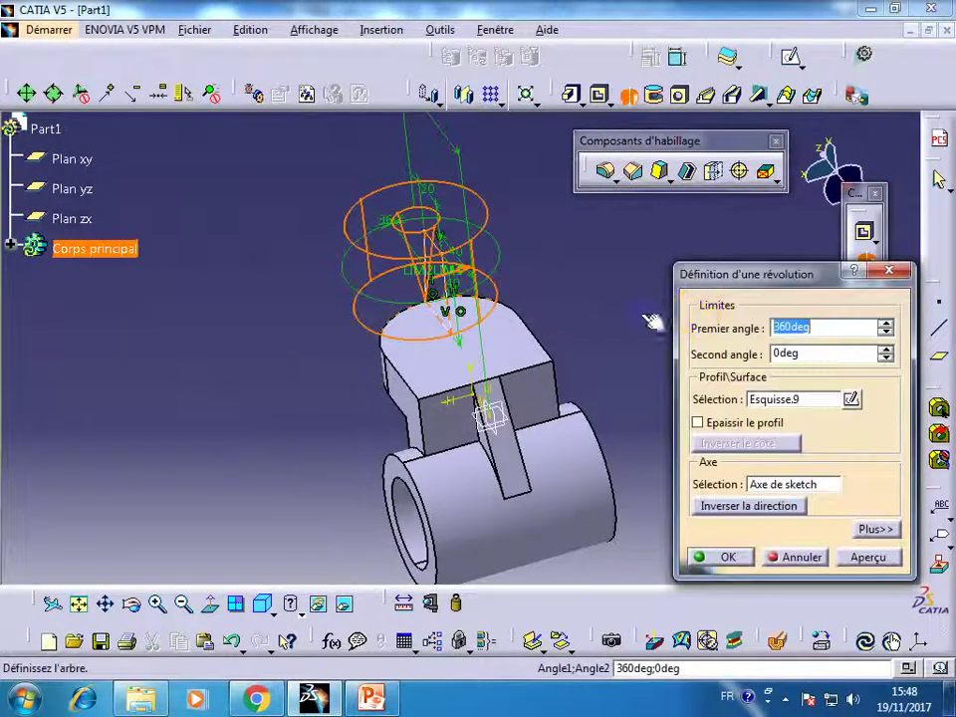
left_click(814, 486)
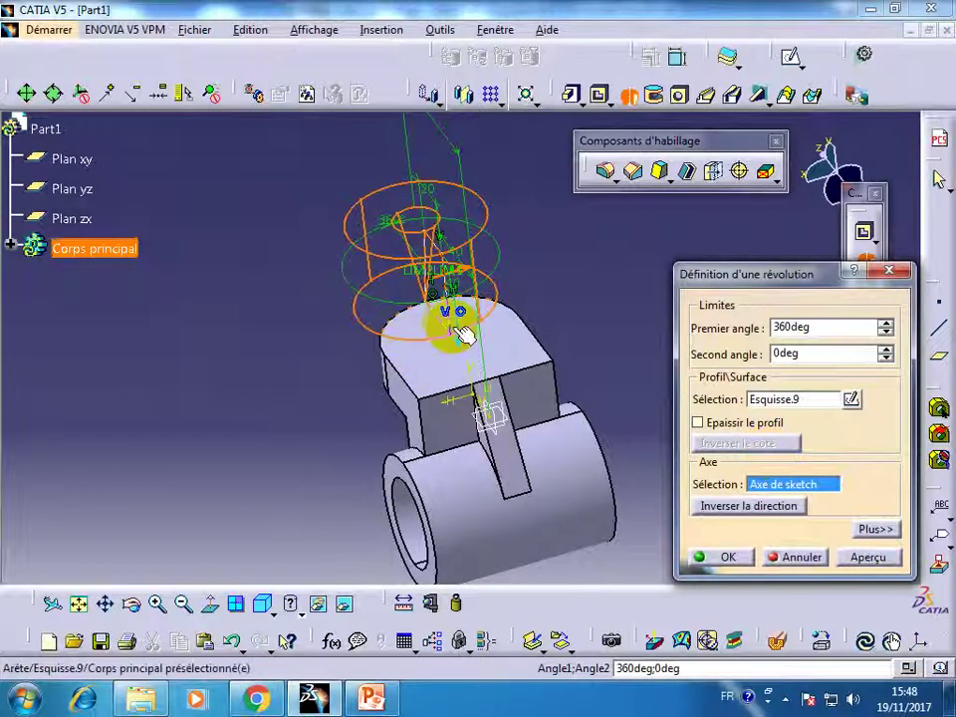
left_click(514, 418)
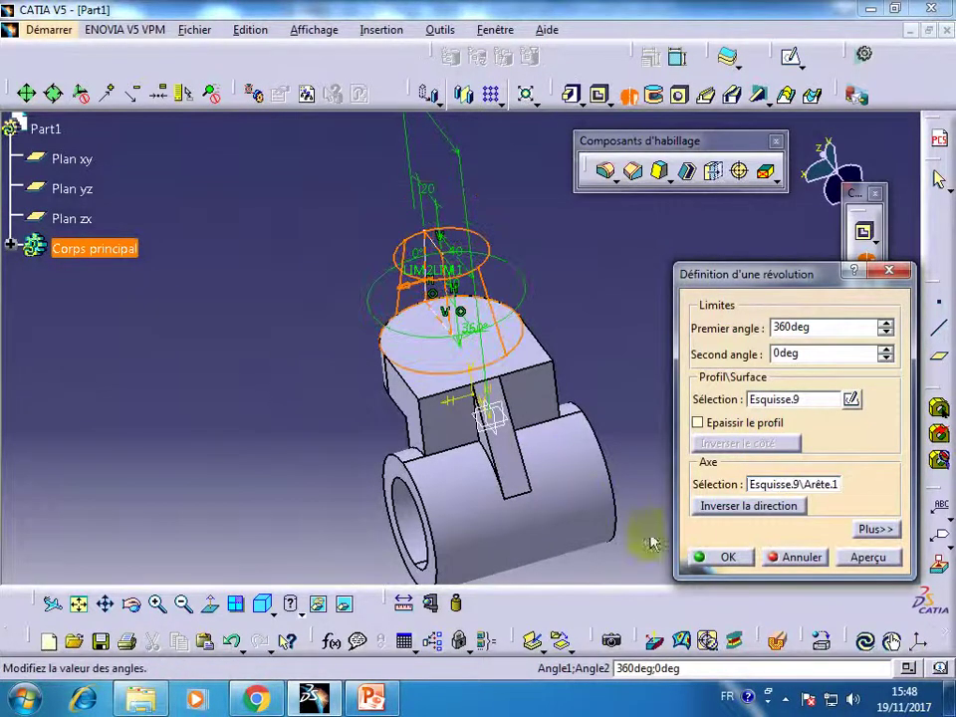
left_click(715, 556)
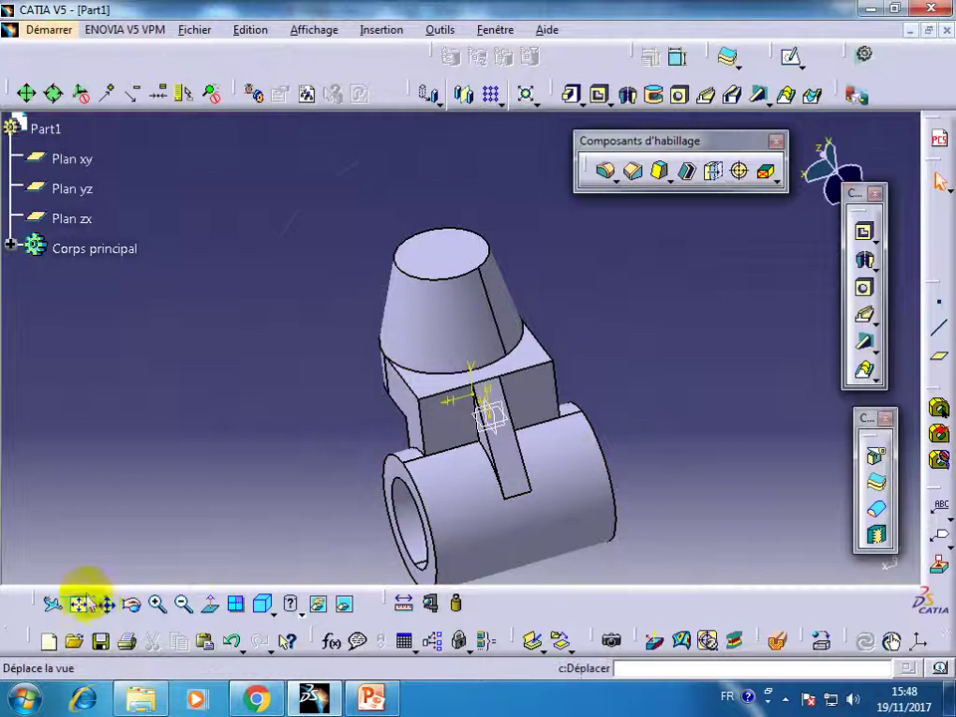
mouse_move(341, 271)
middle_mouse_down()
mouse_move(400, 485)
mouse_move(341, 363)
mouse_move(525, 334)
middle_mouse_up()
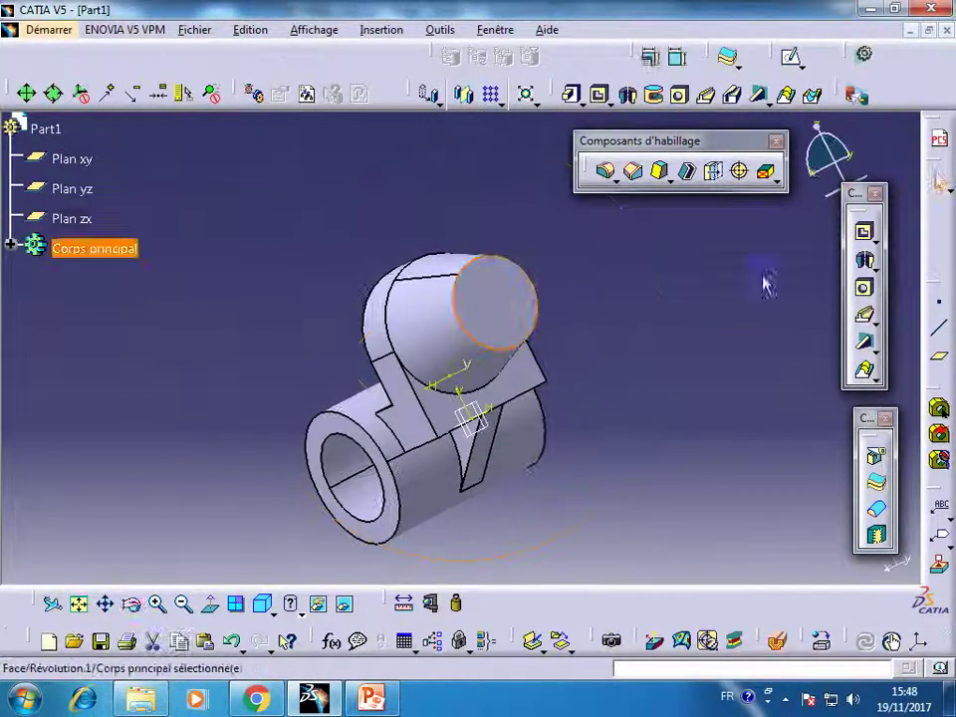
left_click(791, 55)
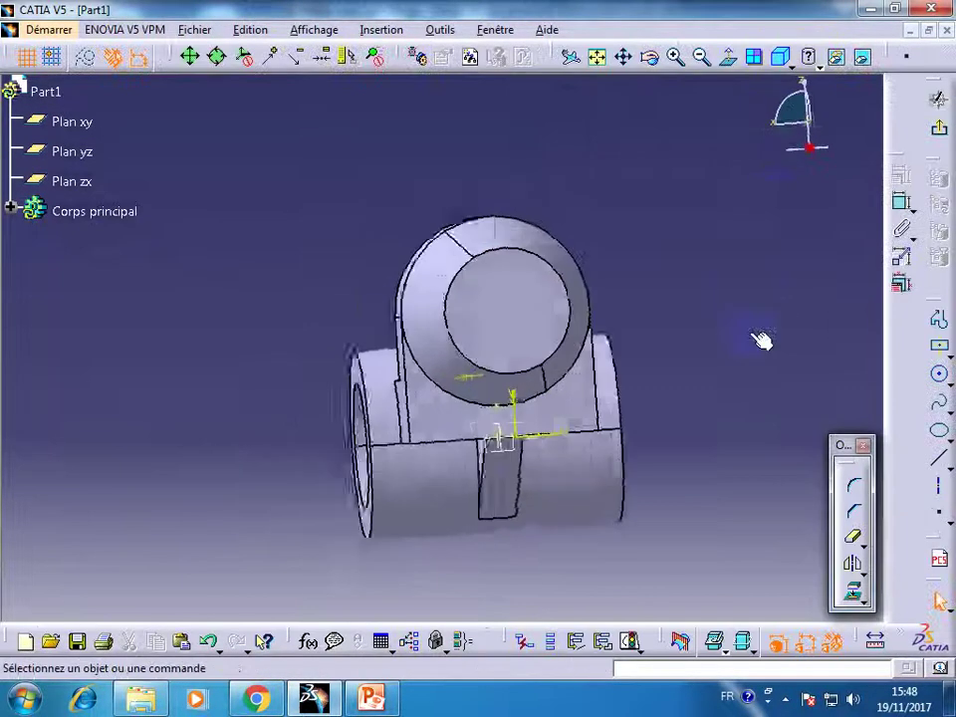
- Draw a circle centred on the boss end face
left_click(939, 373)
left_click(520, 312)
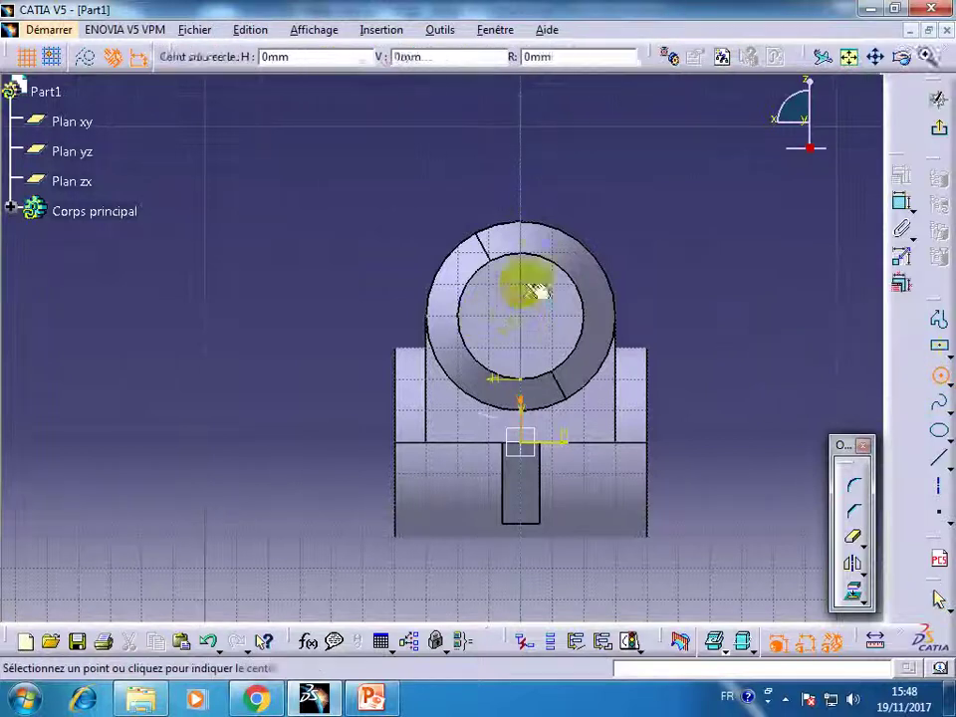
left_click(538, 203)
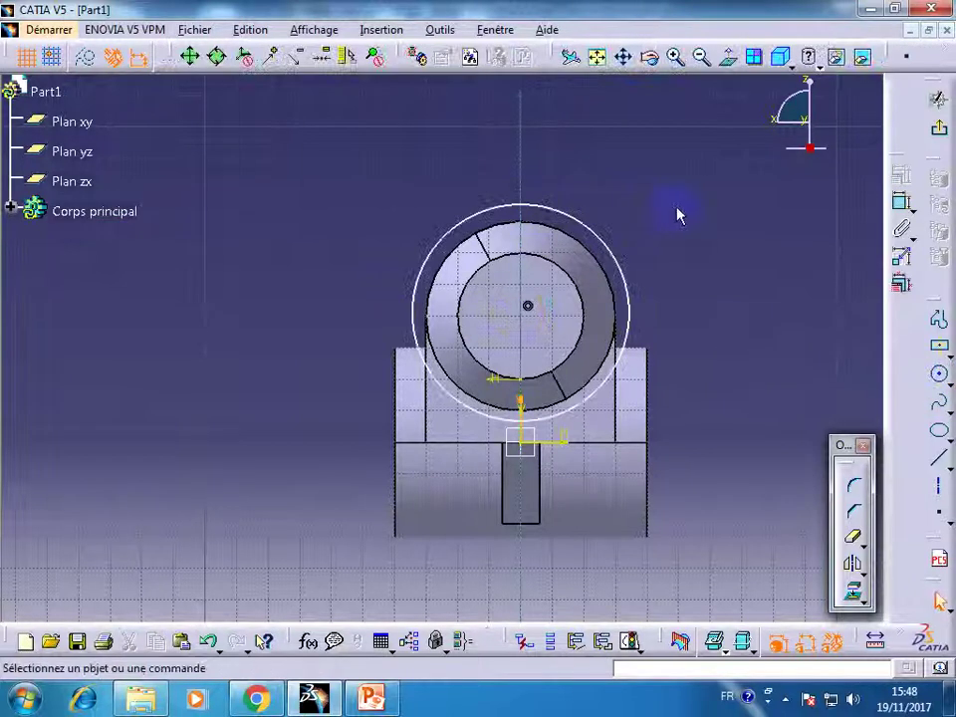
- Dimension the circle's diameter, finally setting it to 20 mm
left_click(899, 204)
left_click(622, 262)
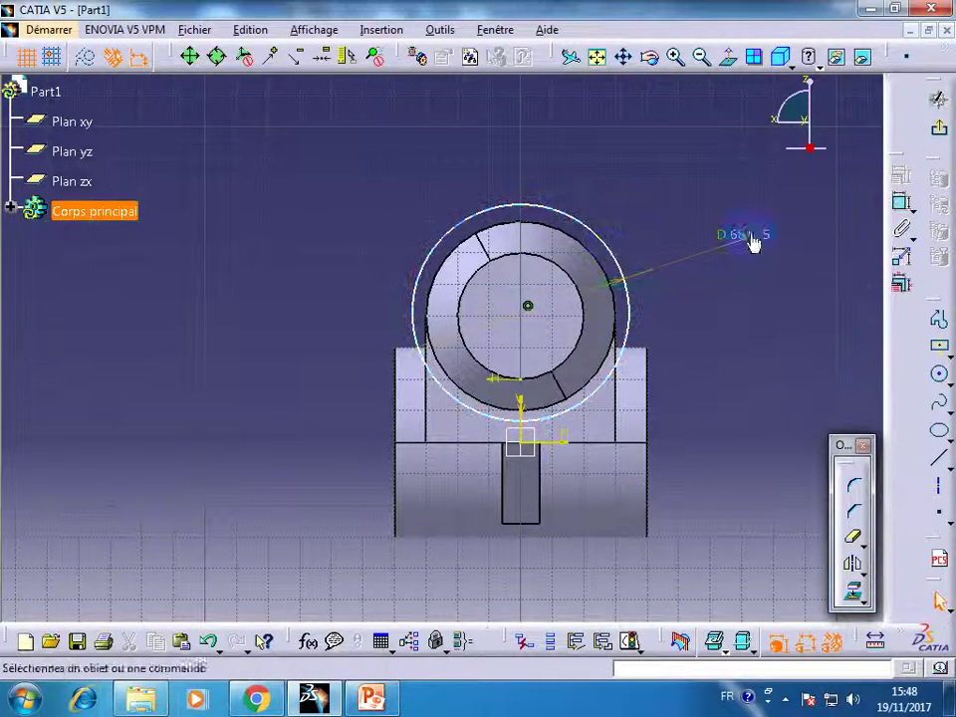
double_click(753, 241)
type("2")
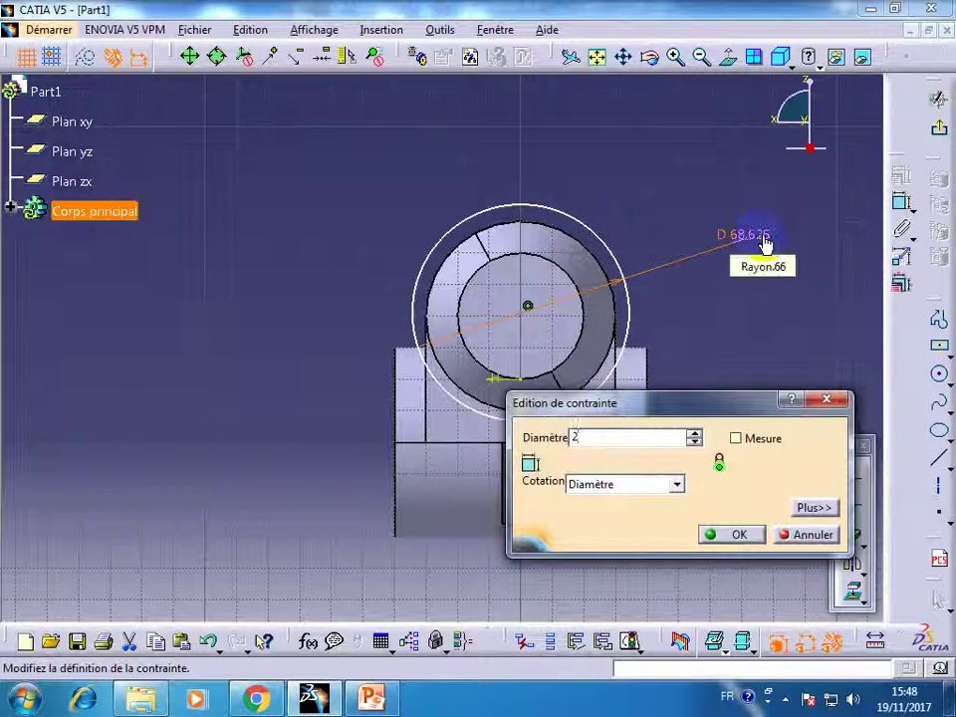
key("Return")
type("40")
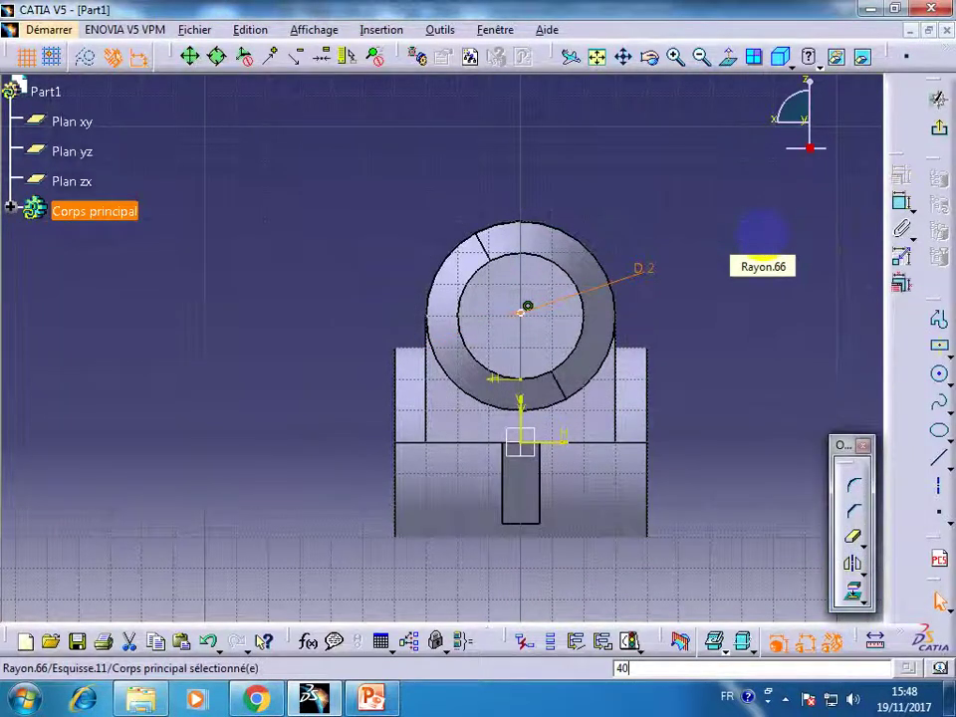
double_click(645, 271)
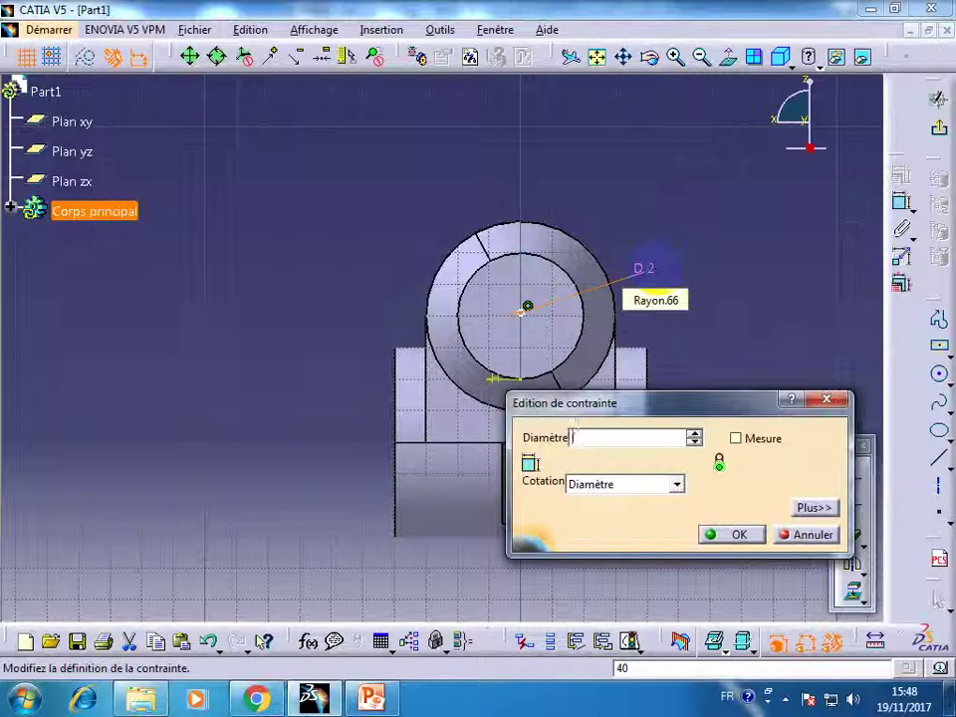
type("40")
key("Return")
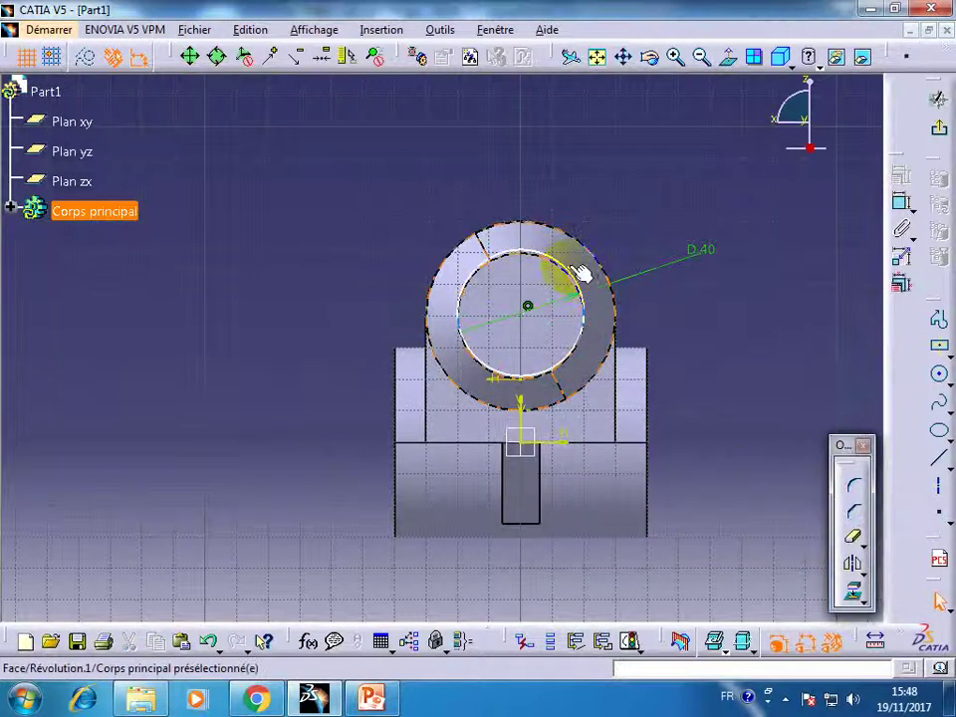
left_click_drag(578, 278, 557, 281)
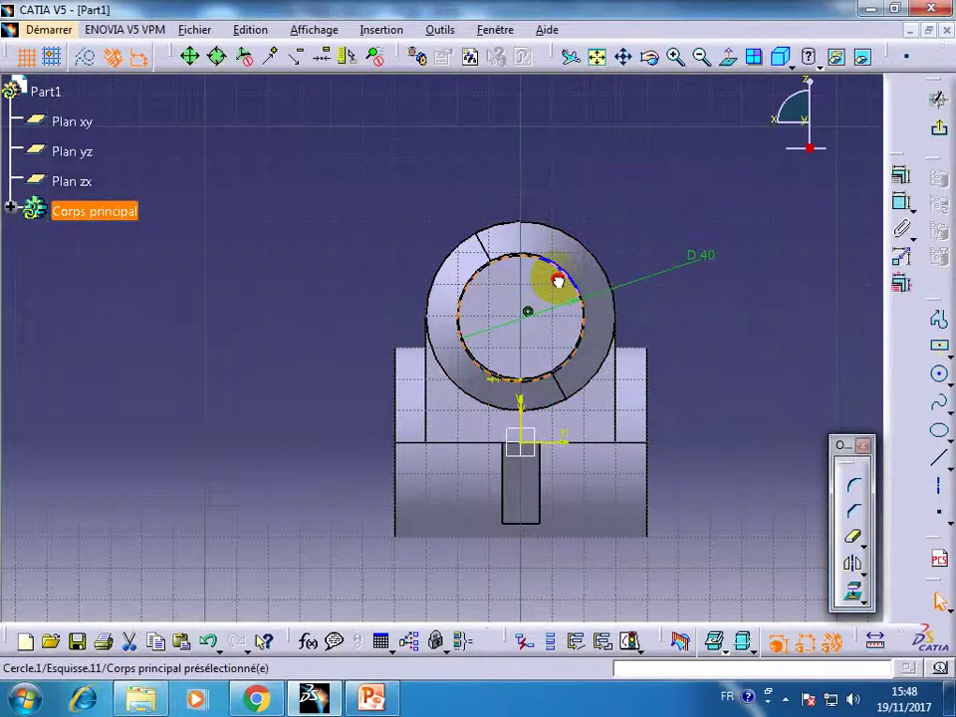
double_click(699, 259)
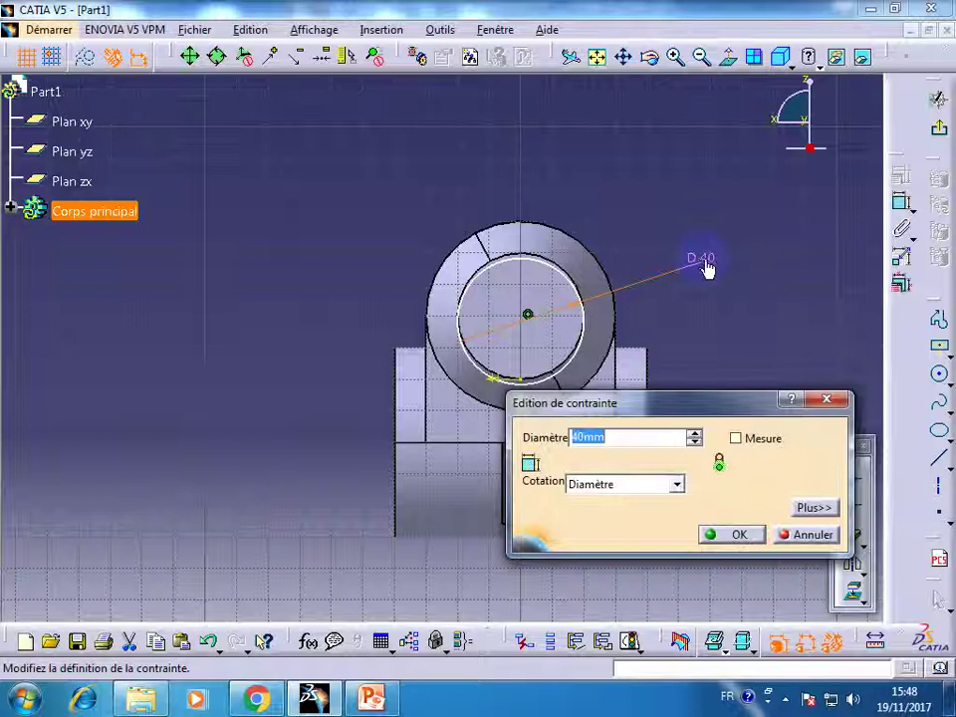
key("Return")
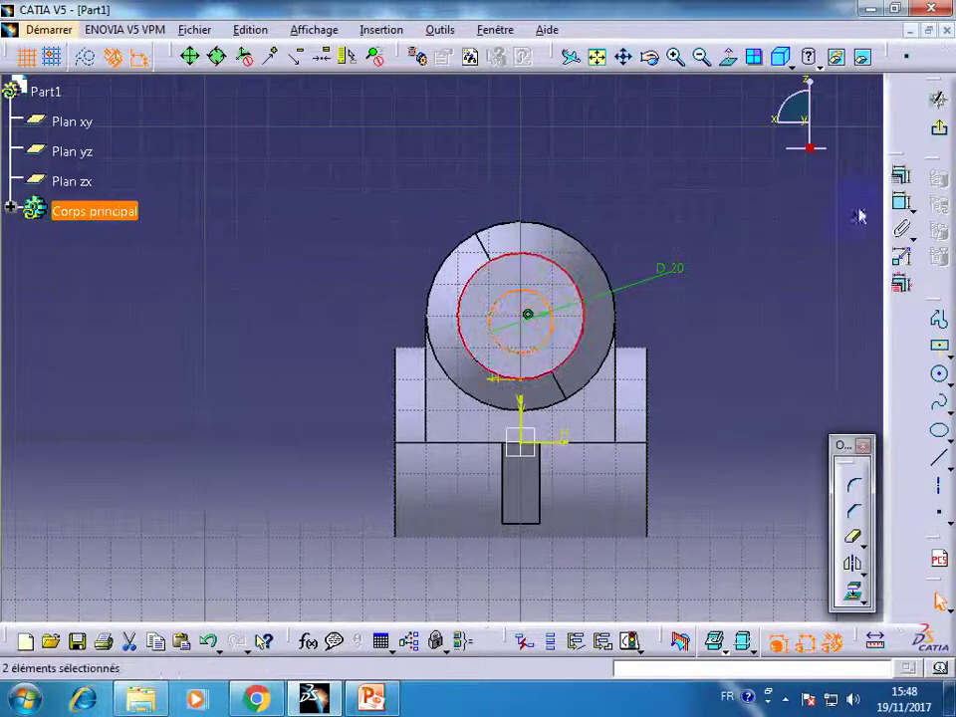
- Make the circle concentric with the boss edge and exit the sketch
left_click(900, 175)
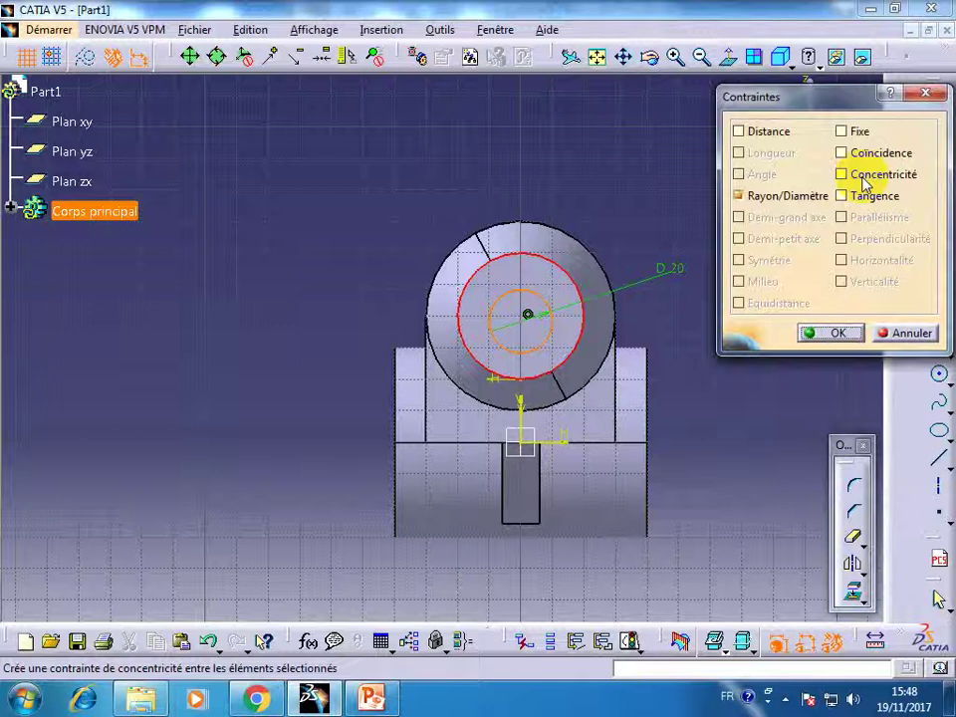
left_click(810, 333)
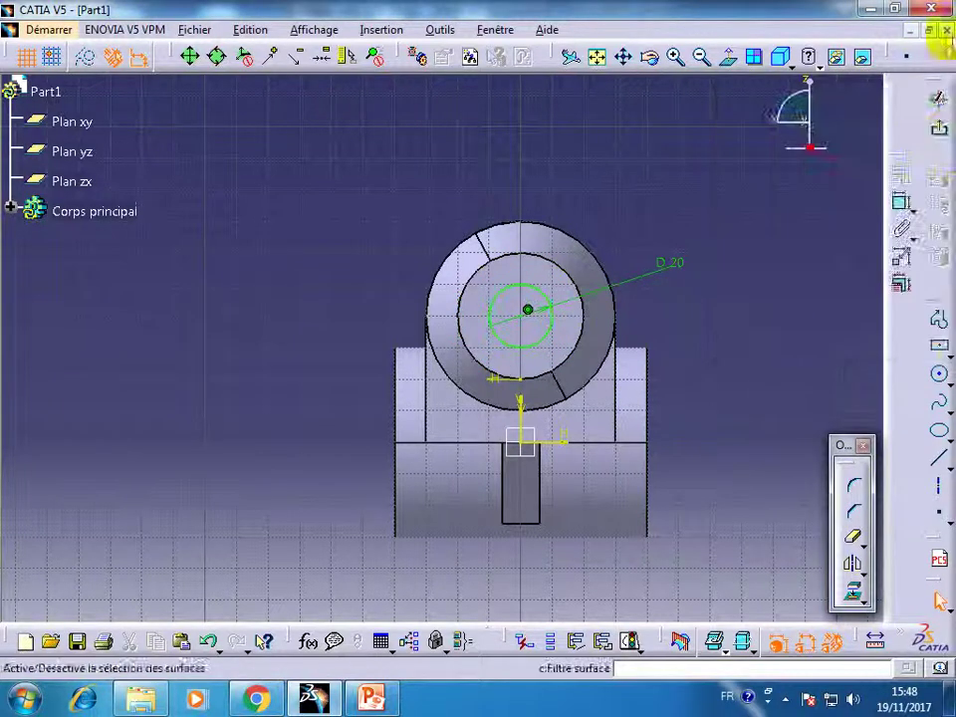
left_click(941, 137)
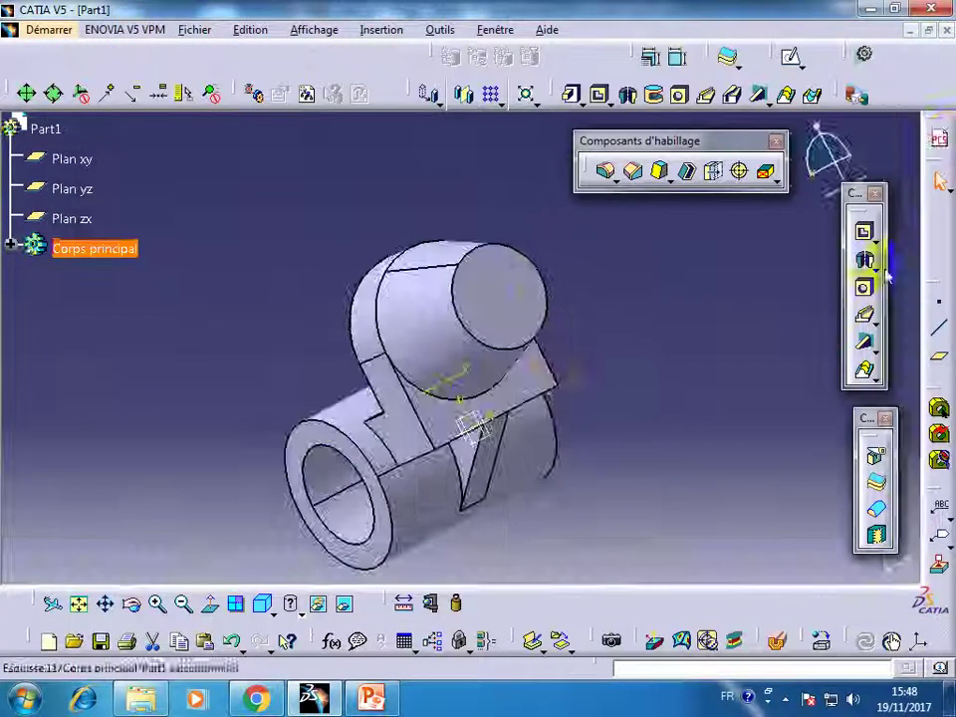
- Pocket the 20 mm circle Jusqu'au dernier through the boss and orbit to check the hole
left_click(862, 229)
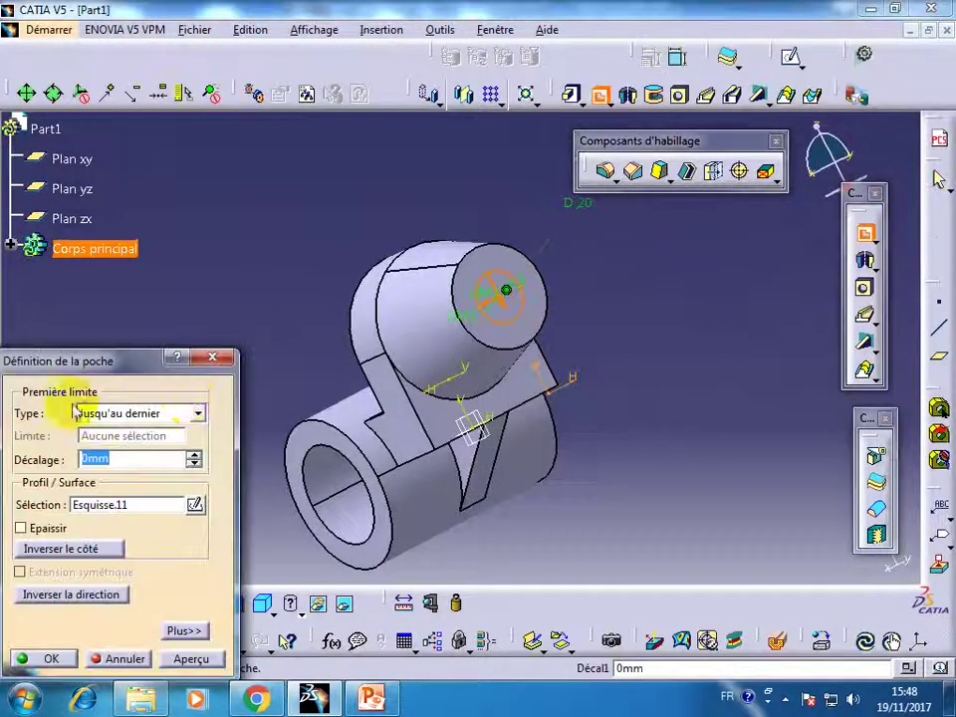
left_click(52, 659)
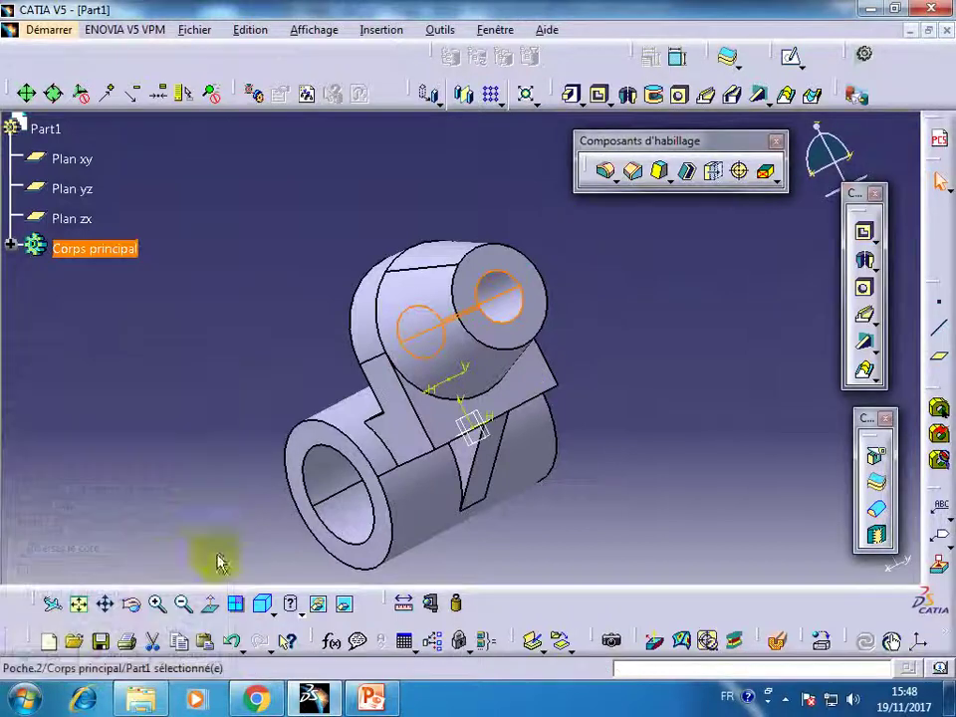
mouse_move(159, 511)
middle_mouse_down()
mouse_move(393, 343)
mouse_move(265, 367)
mouse_move(36, 319)
mouse_move(379, 405)
mouse_move(331, 358)
mouse_move(224, 363)
mouse_move(250, 390)
mouse_move(503, 260)
middle_mouse_up()
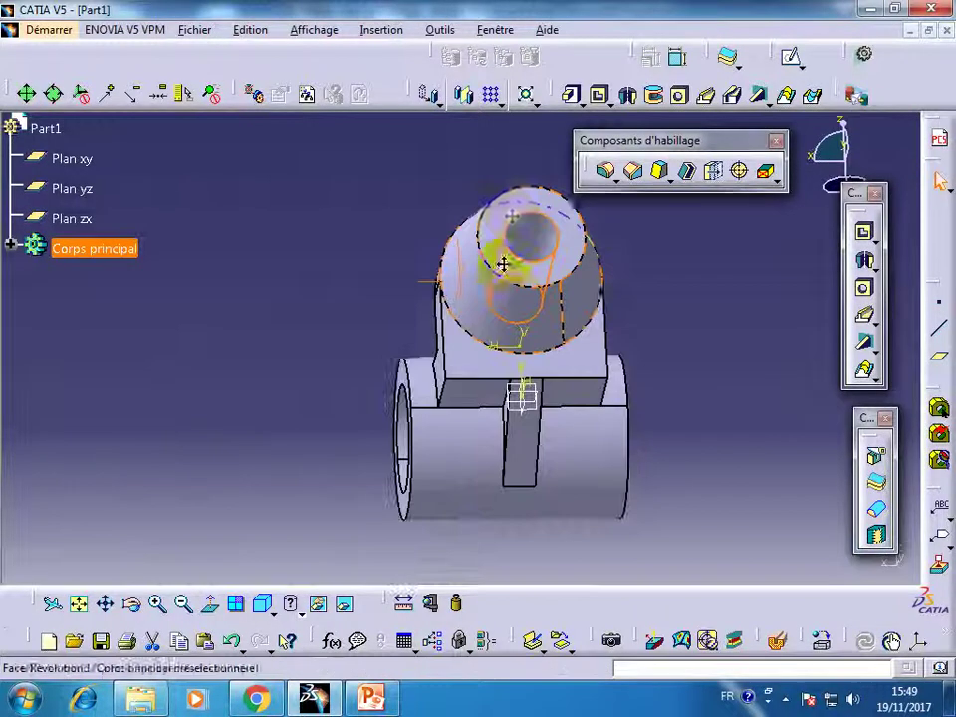
left_click(131, 603)
mouse_move(389, 463)
left_mouse_down()
mouse_move(571, 454)
mouse_move(591, 315)
mouse_move(592, 340)
mouse_move(687, 525)
left_mouse_up()
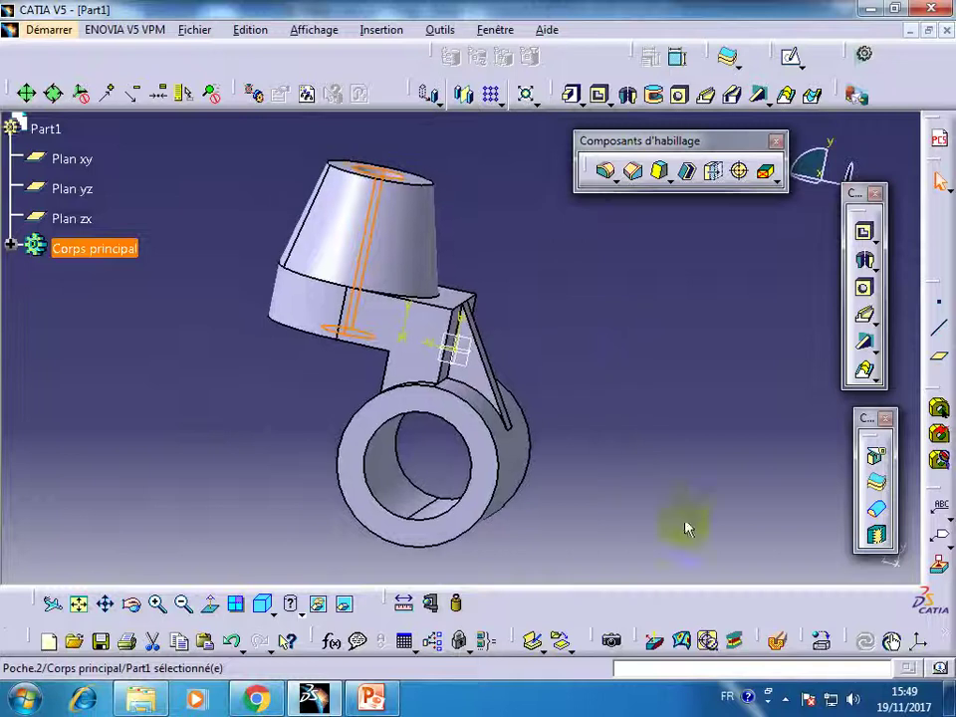
left_click(130, 604)
mouse_move(379, 427)
left_mouse_down()
mouse_move(336, 468)
mouse_move(463, 454)
mouse_move(460, 478)
left_mouse_up()
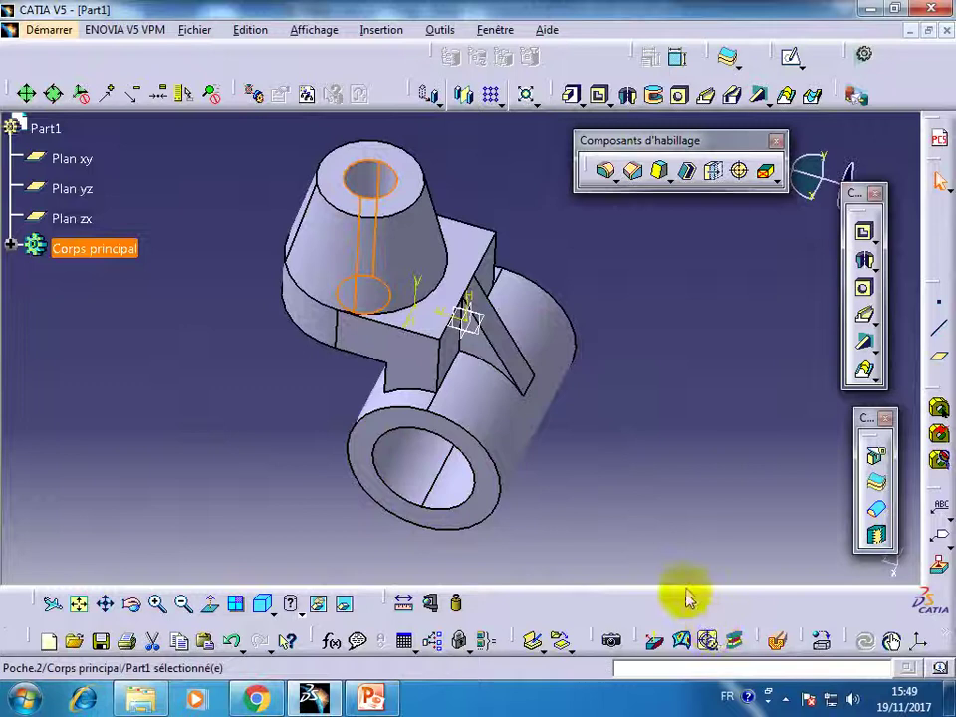
- Apply the Palissade 3 material from the Bois wood tab to the whole part
left_click(820, 642)
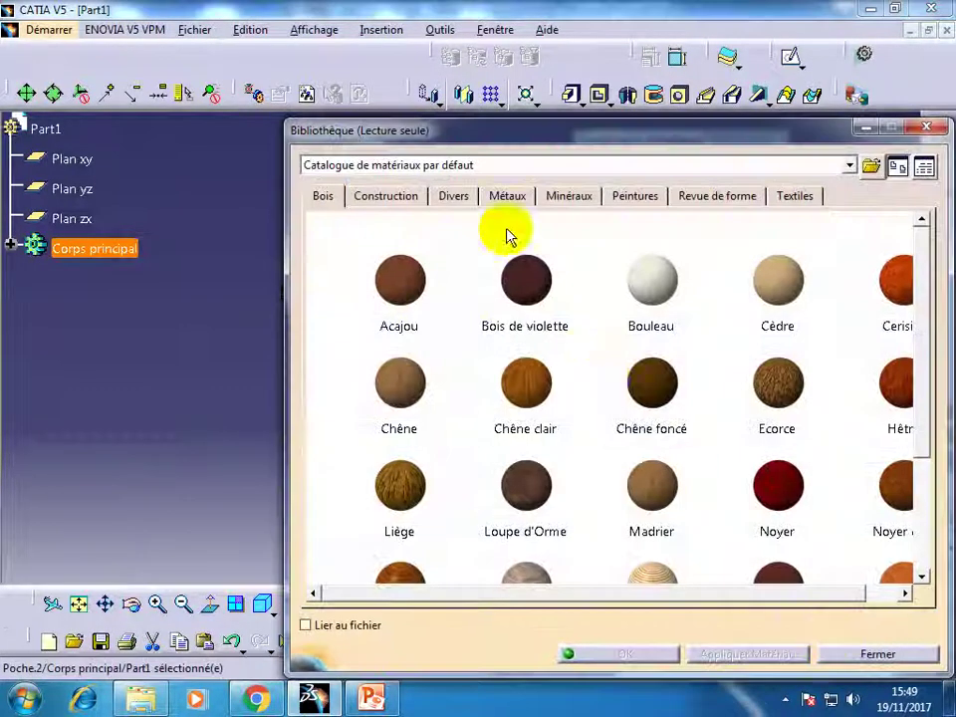
left_click(498, 197)
left_click(379, 199)
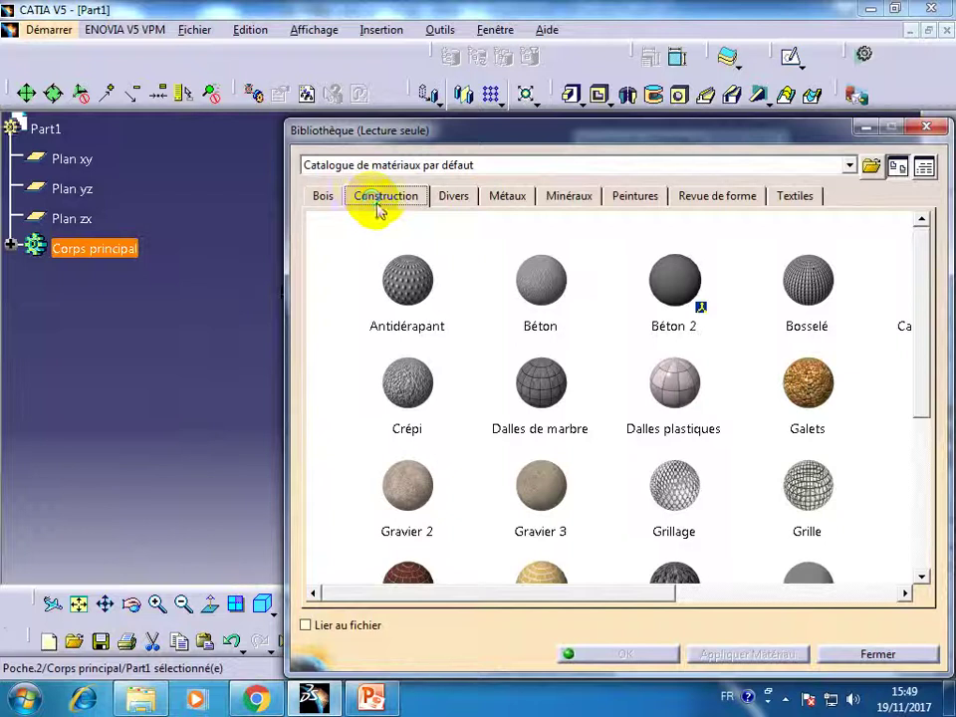
left_click(319, 199)
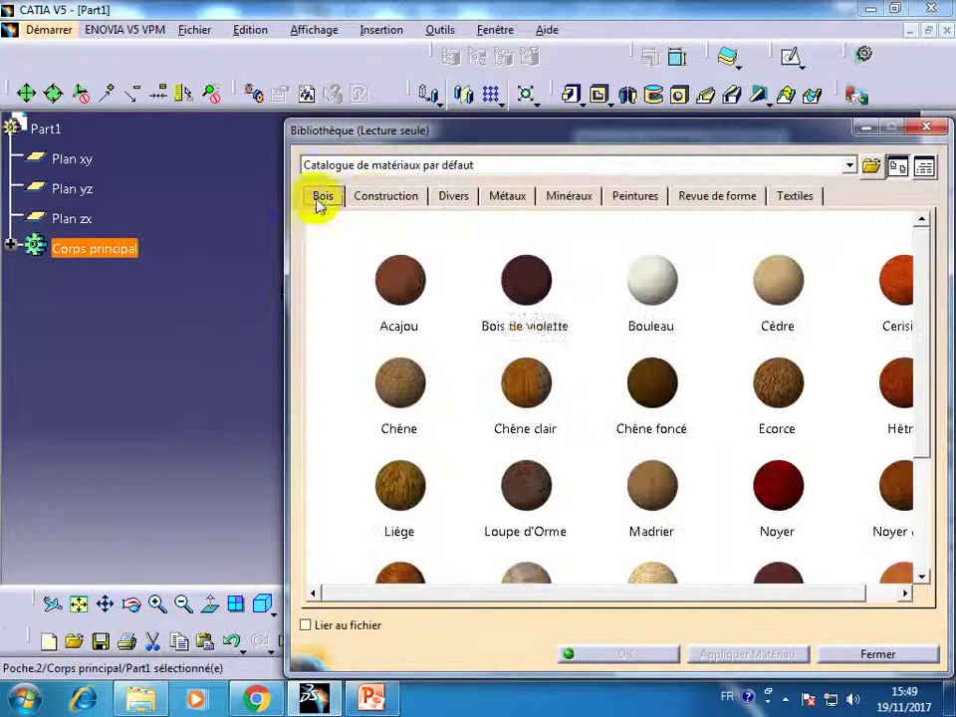
left_click(895, 284)
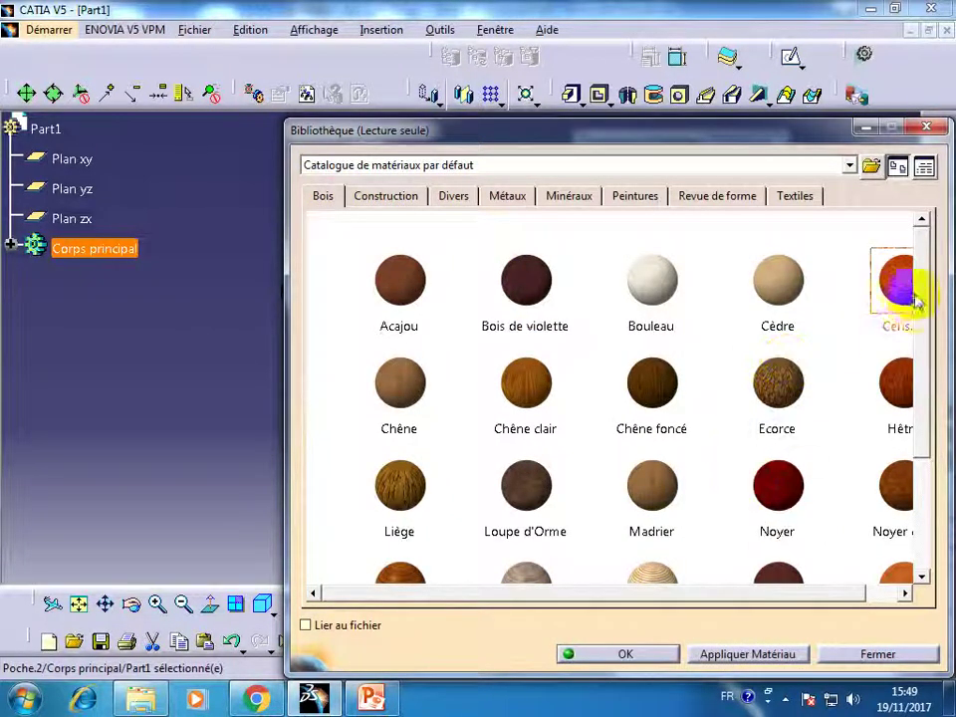
scroll(913, 337, "down", 1)
scroll(914, 337, "down", 1)
left_click(652, 476)
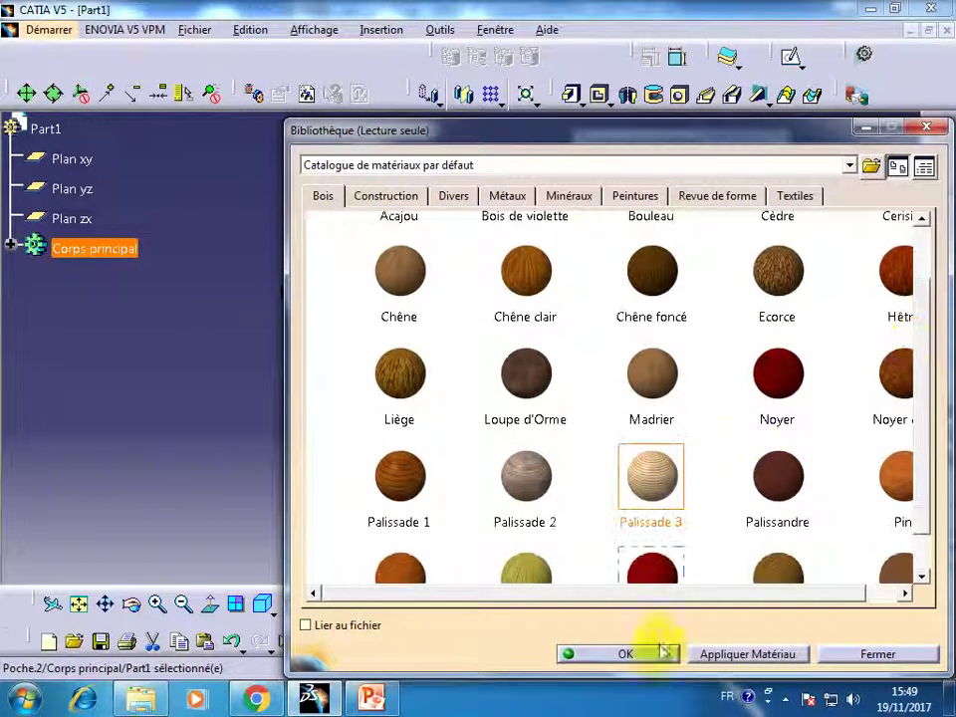
left_click(799, 654)
left_click(637, 655)
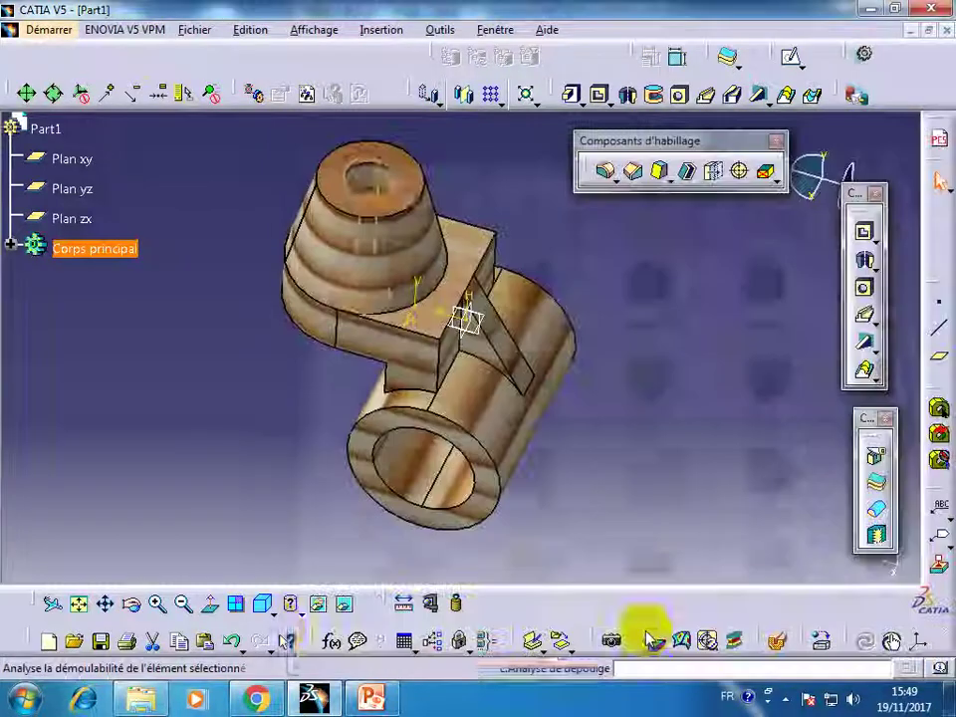
- Dock the Composants d'habillage toolbar into the top row and orbit the wooden part
left_click(130, 603)
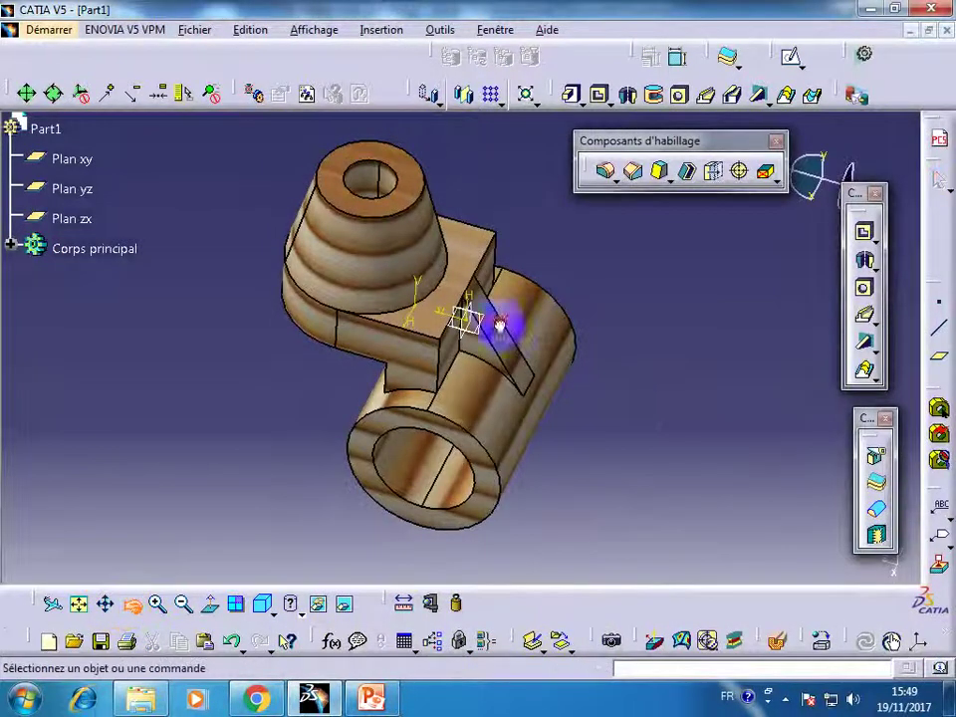
mouse_move(503, 325)
left_mouse_down()
mouse_move(563, 342)
mouse_move(299, 327)
mouse_move(397, 297)
mouse_move(390, 325)
mouse_move(633, 423)
left_mouse_up()
left_click_drag(727, 140, 478, 44)
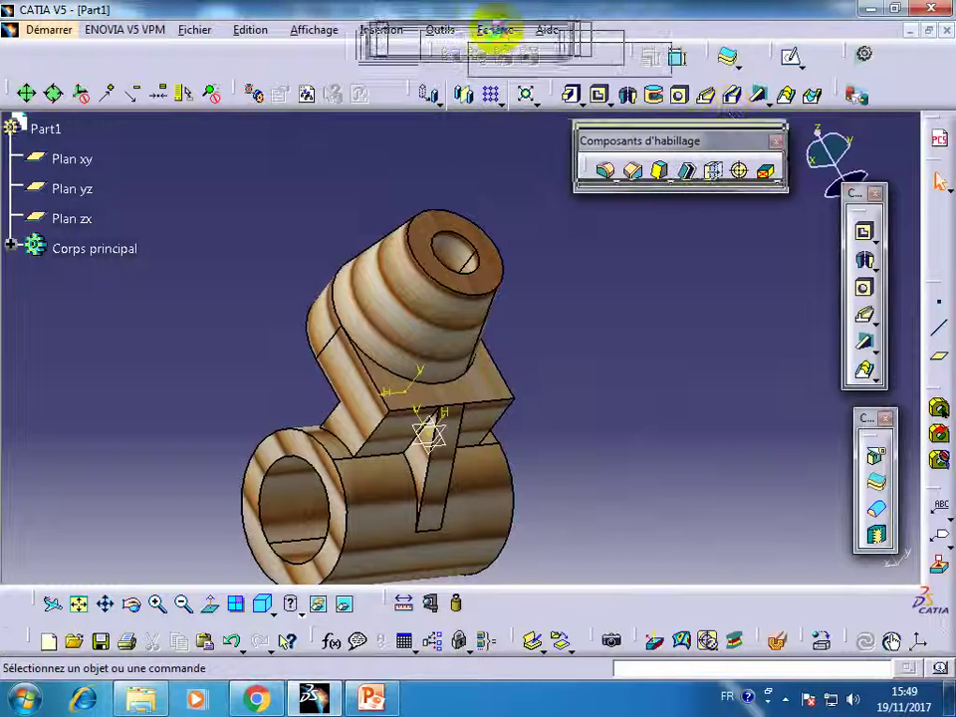
middle_click_drag(604, 325, 629, 250)
left_click(132, 603)
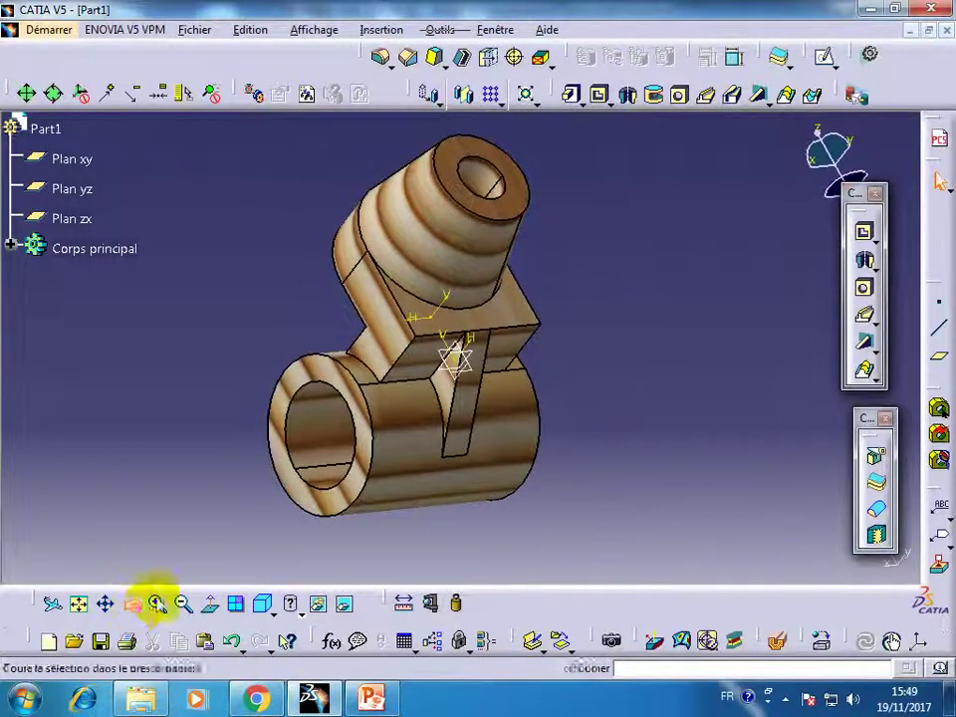
mouse_move(428, 448)
left_mouse_down()
mouse_move(495, 465)
mouse_move(513, 542)
mouse_move(486, 533)
mouse_move(538, 547)
mouse_move(493, 517)
mouse_move(454, 521)
mouse_move(469, 546)
mouse_move(519, 517)
mouse_move(490, 514)
mouse_move(478, 534)
mouse_move(473, 519)
mouse_move(528, 568)
mouse_move(550, 327)
mouse_move(488, 202)
mouse_move(538, 145)
mouse_move(538, 379)
mouse_move(514, 497)
mouse_move(519, 558)
mouse_move(518, 542)
mouse_move(449, 504)
mouse_move(414, 497)
mouse_move(454, 565)
mouse_move(473, 557)
left_mouse_up()
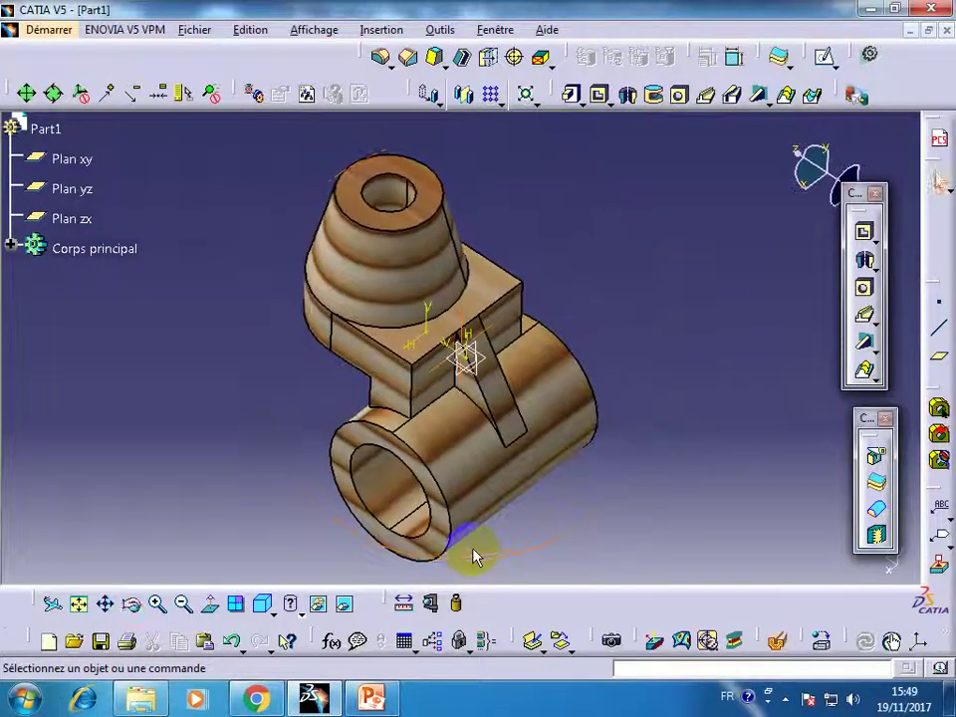